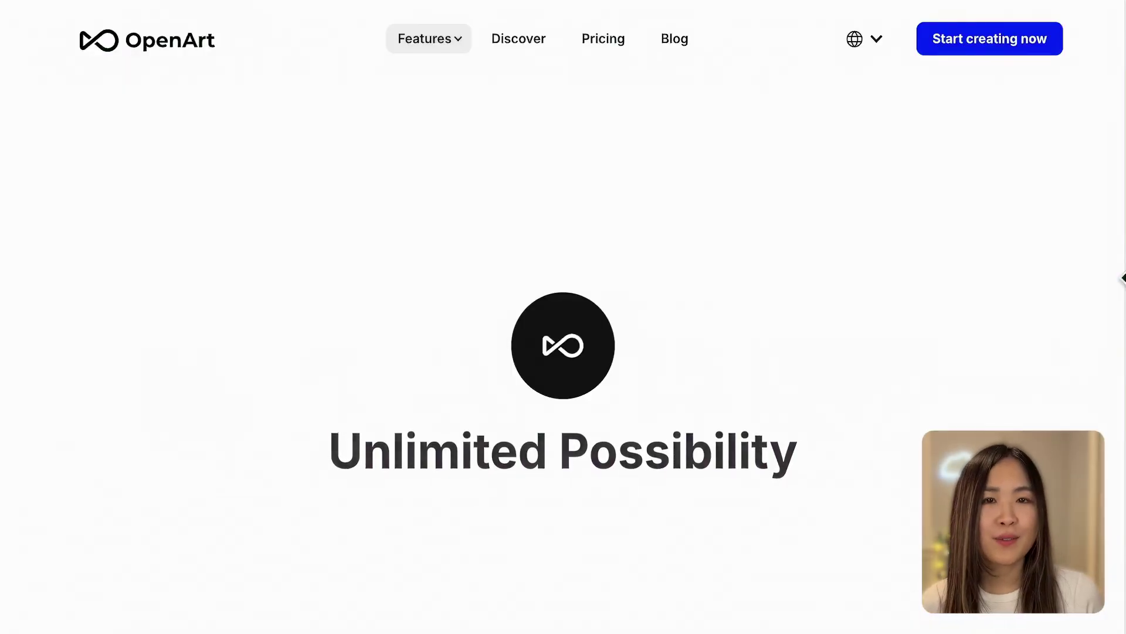
scroll(1123, 278, down, 3)
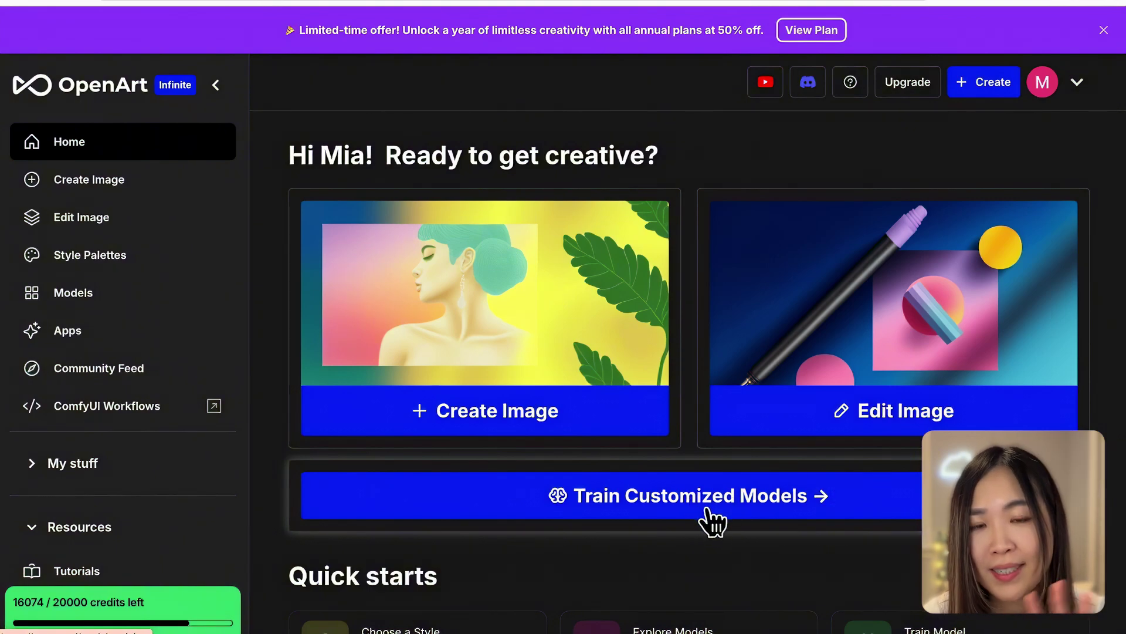
scroll(711, 519, down, 1)
scroll(1107, 528, down, 1)
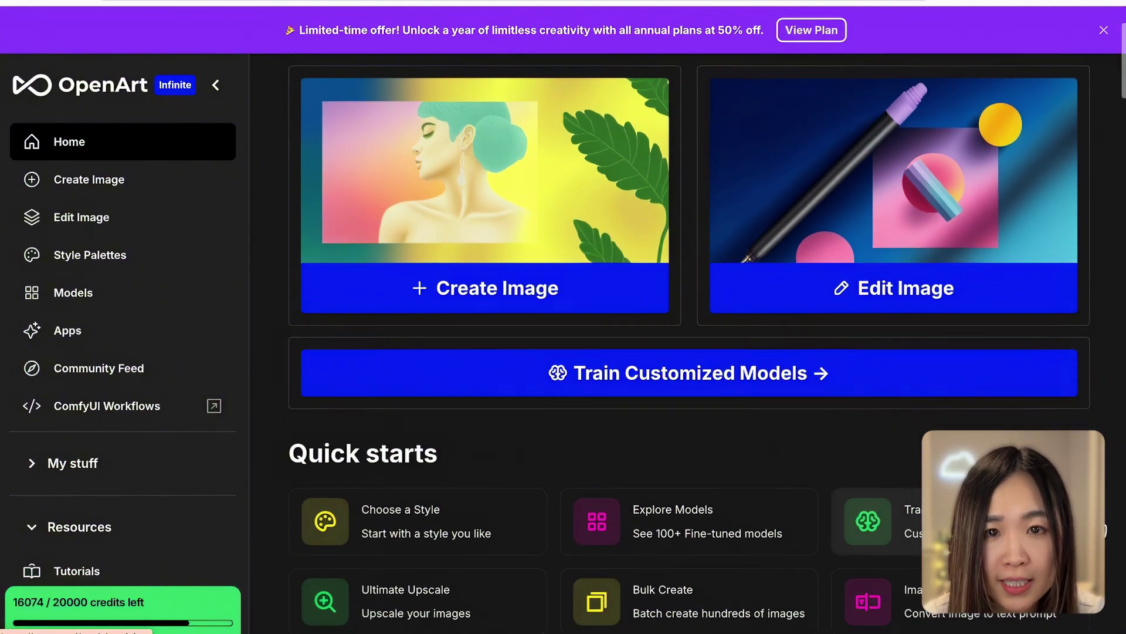
scroll(1105, 536, down, 2)
scroll(1108, 546, down, 3)
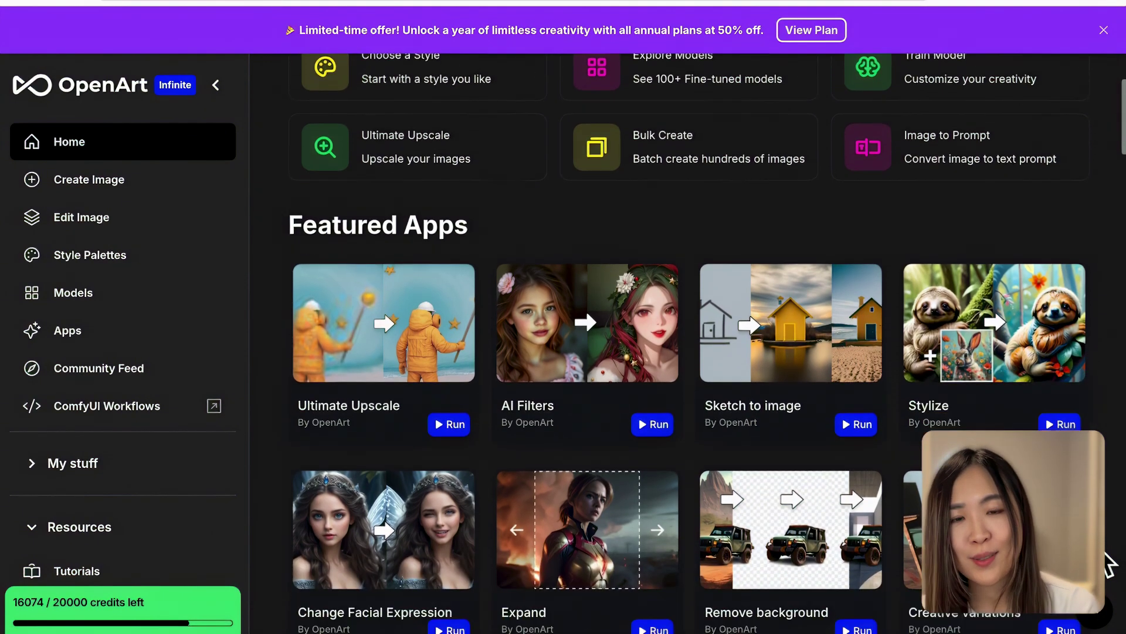
scroll(1111, 566, down, 1)
scroll(1111, 565, down, 1)
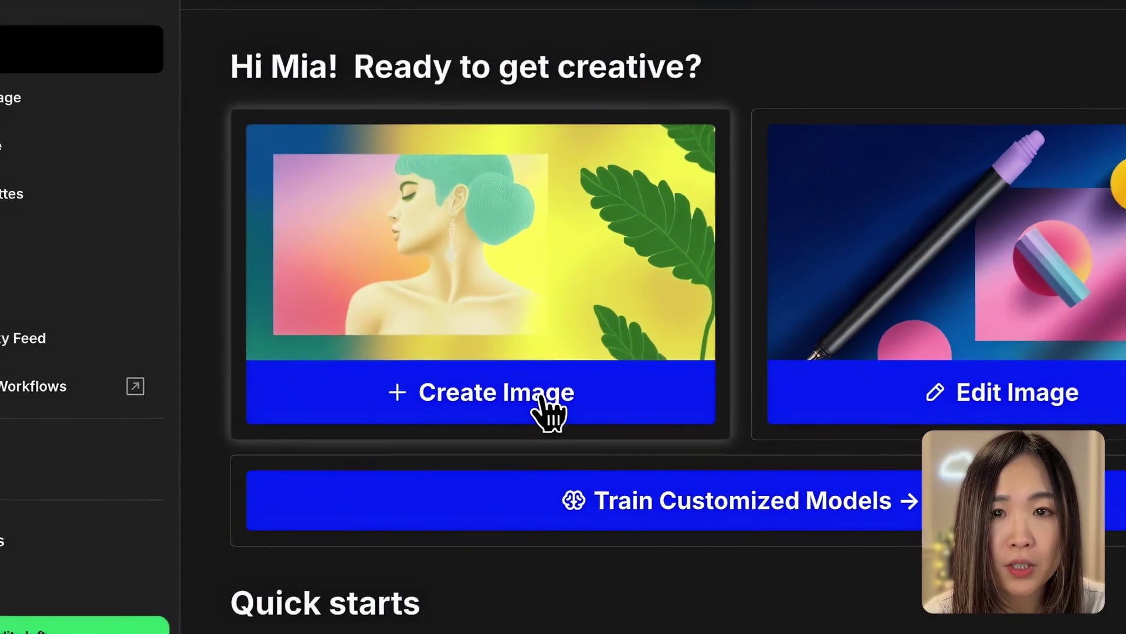
Start a new creation and browse the full style-preset gallery from Custom Settings.
click(540, 412)
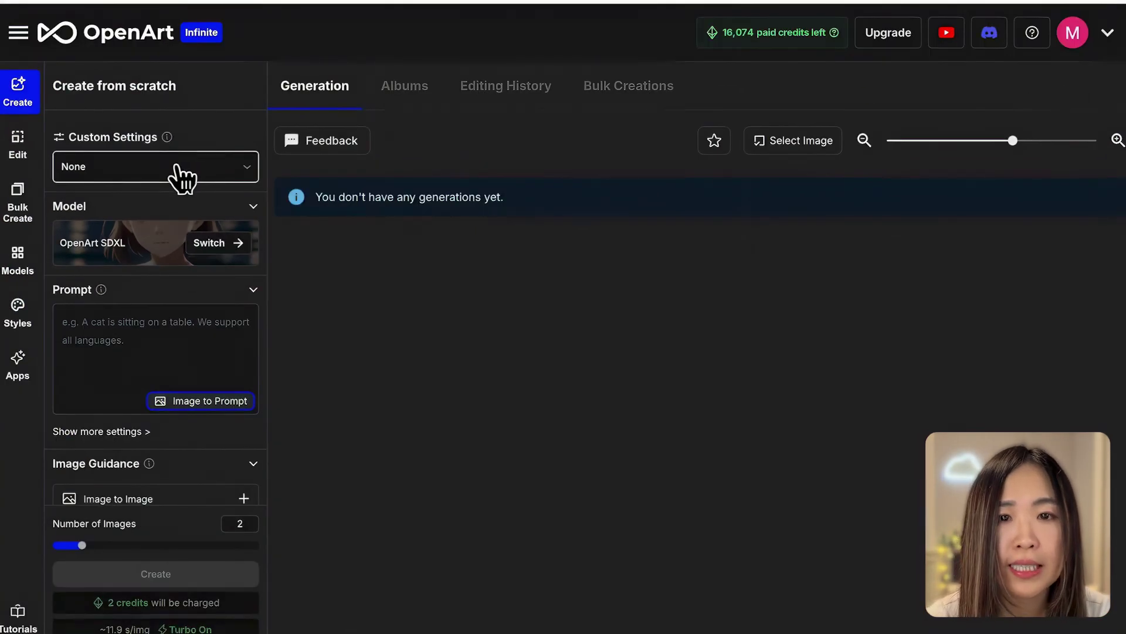
click(178, 169)
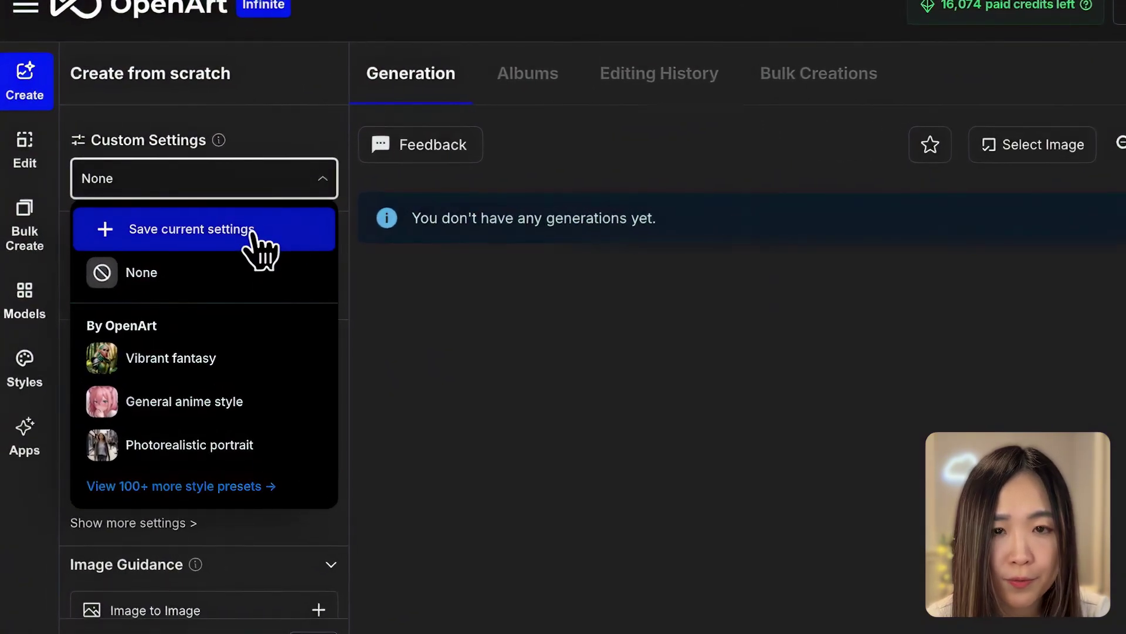
click(253, 233)
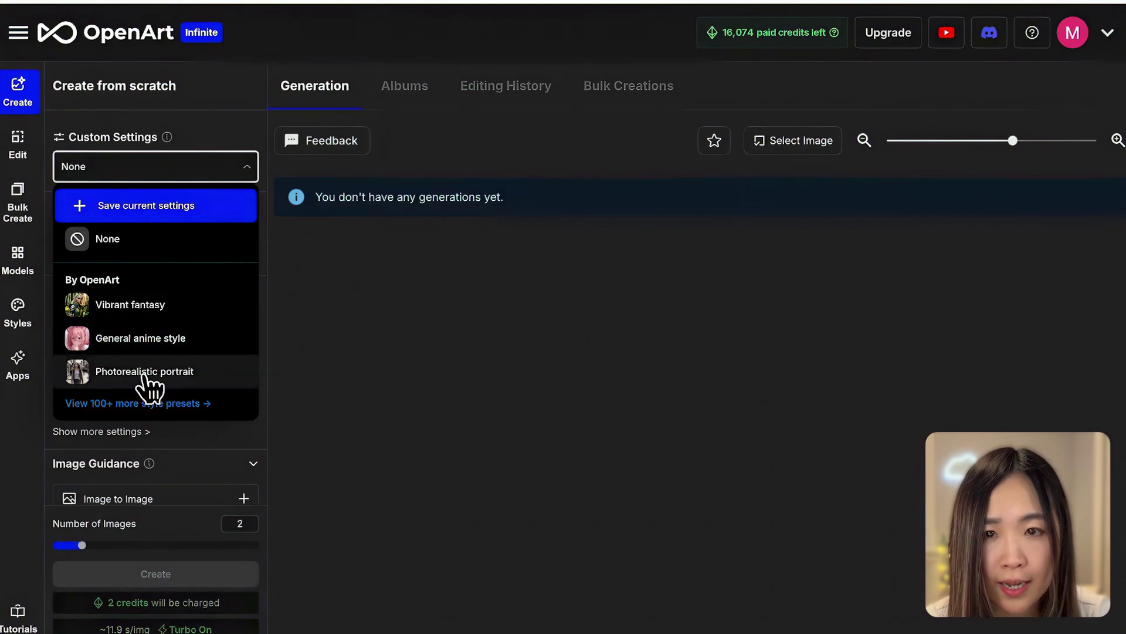
click(205, 405)
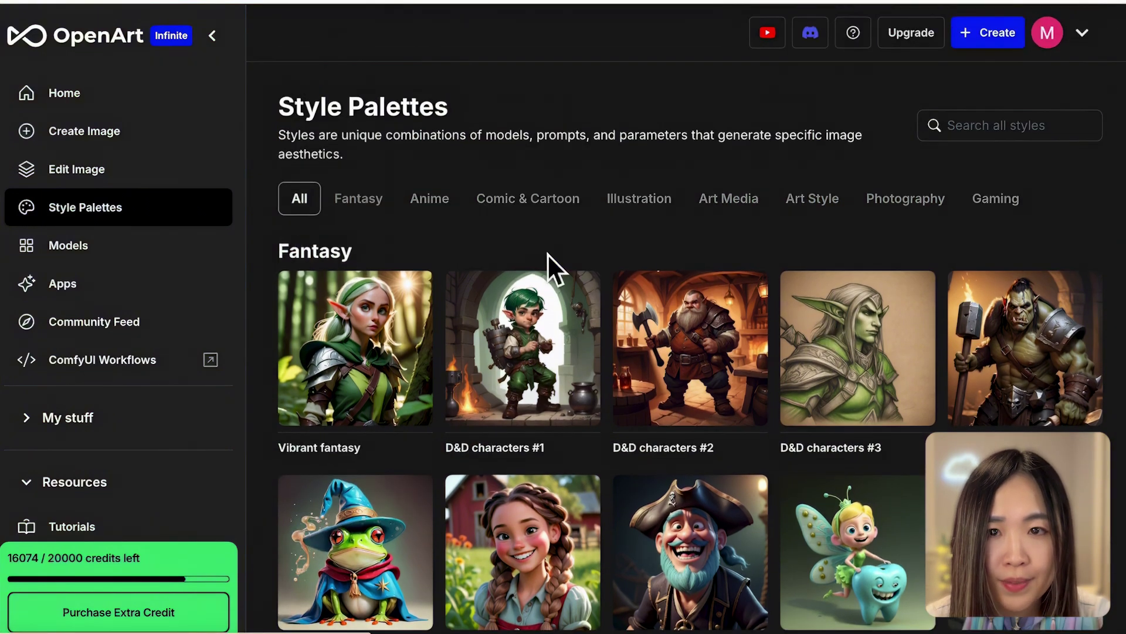
Filter the presets to Photography and apply the Analog Photography style with Juggernaut XL.
click(379, 200)
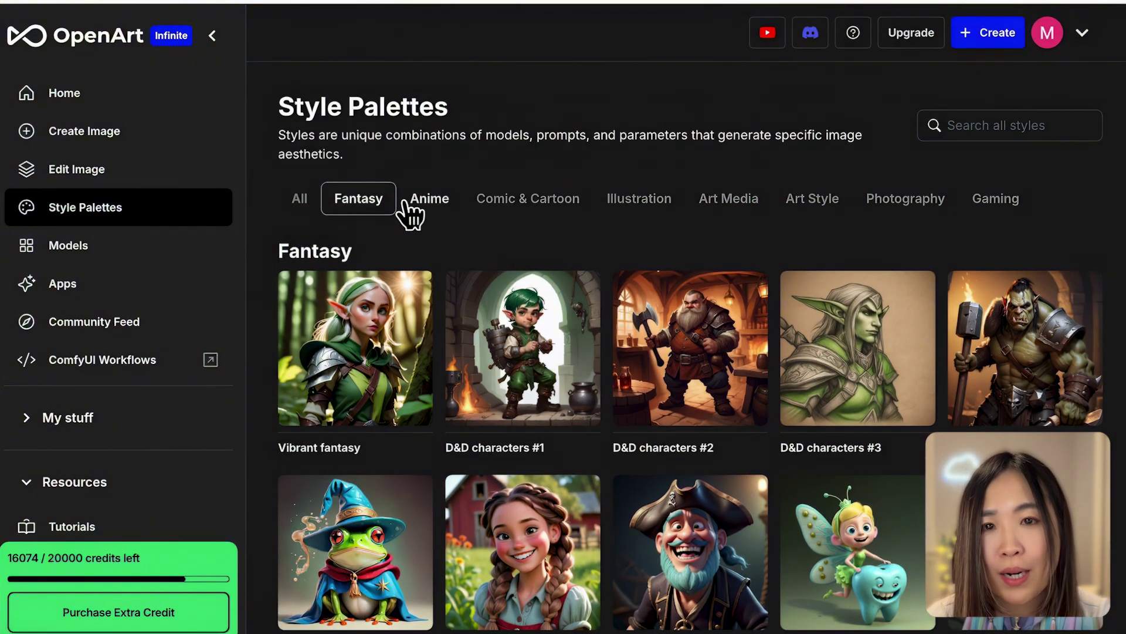
click(421, 204)
click(488, 205)
click(905, 198)
scroll(844, 306, down, 1)
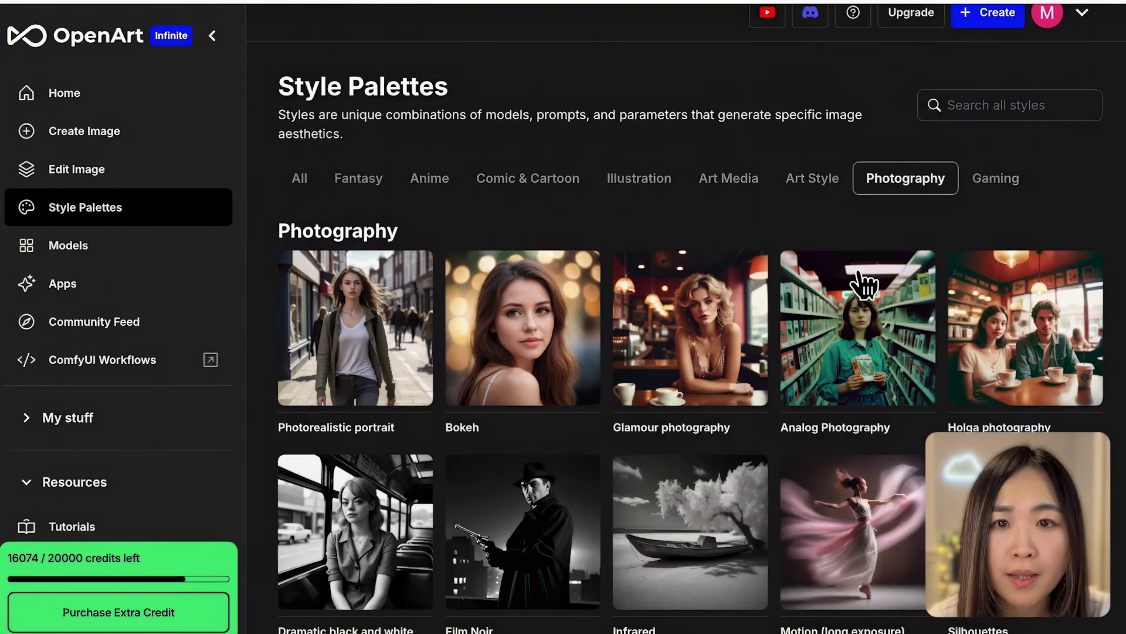
click(871, 351)
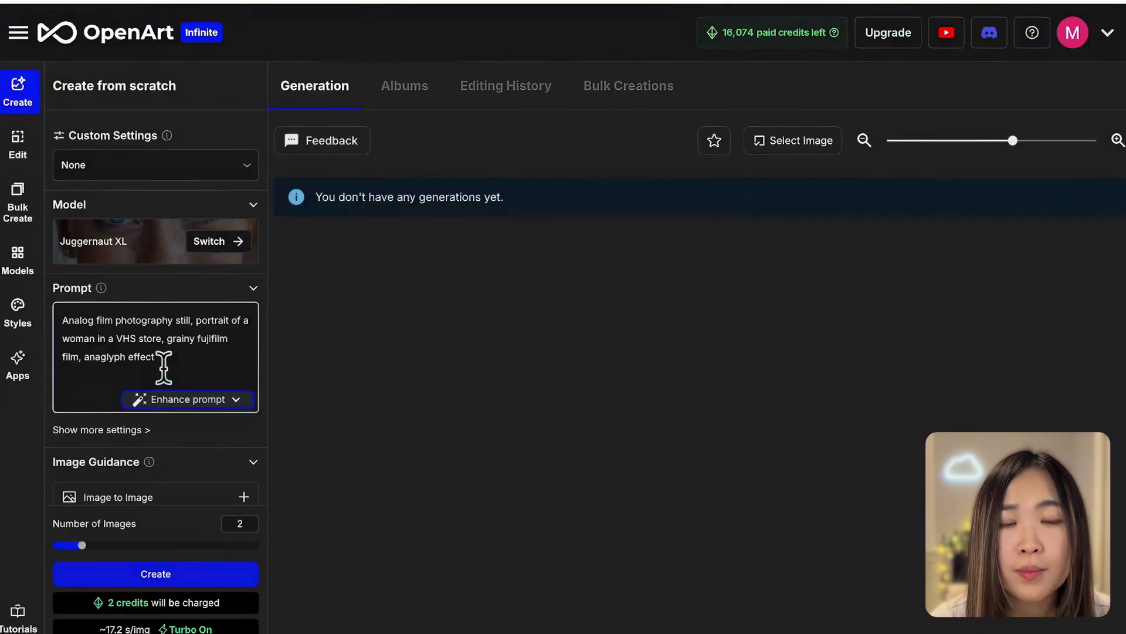
Browse the model gallery, including personally trained models, to pick a photorealistic model.
click(185, 262)
scroll(188, 265, down, 10)
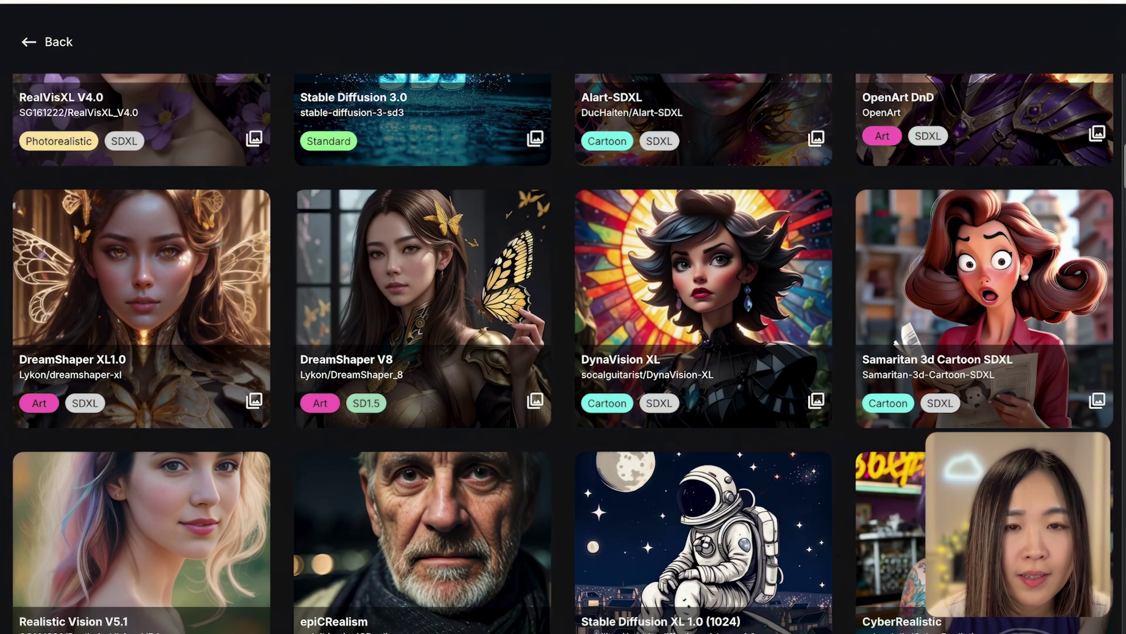
scroll(515, 435, down, 3)
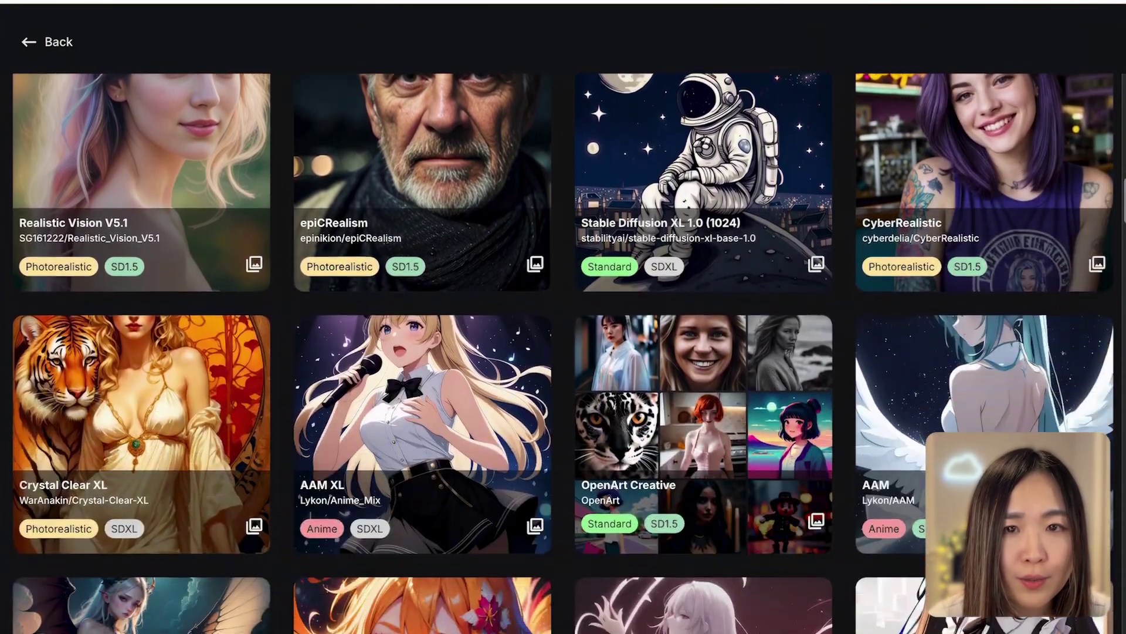
scroll(515, 436, up, 15)
scroll(514, 436, down, 1)
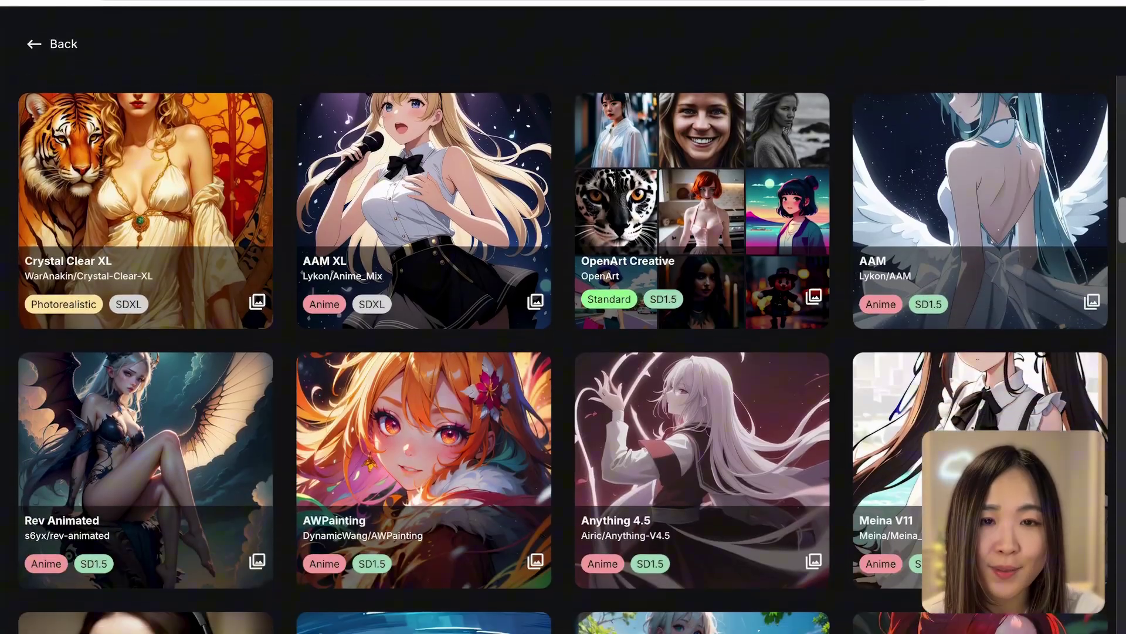
scroll(563, 352, down, 1)
scroll(564, 352, down, 2)
scroll(563, 352, down, 1)
scroll(563, 352, down, 2)
scroll(563, 353, down, 1)
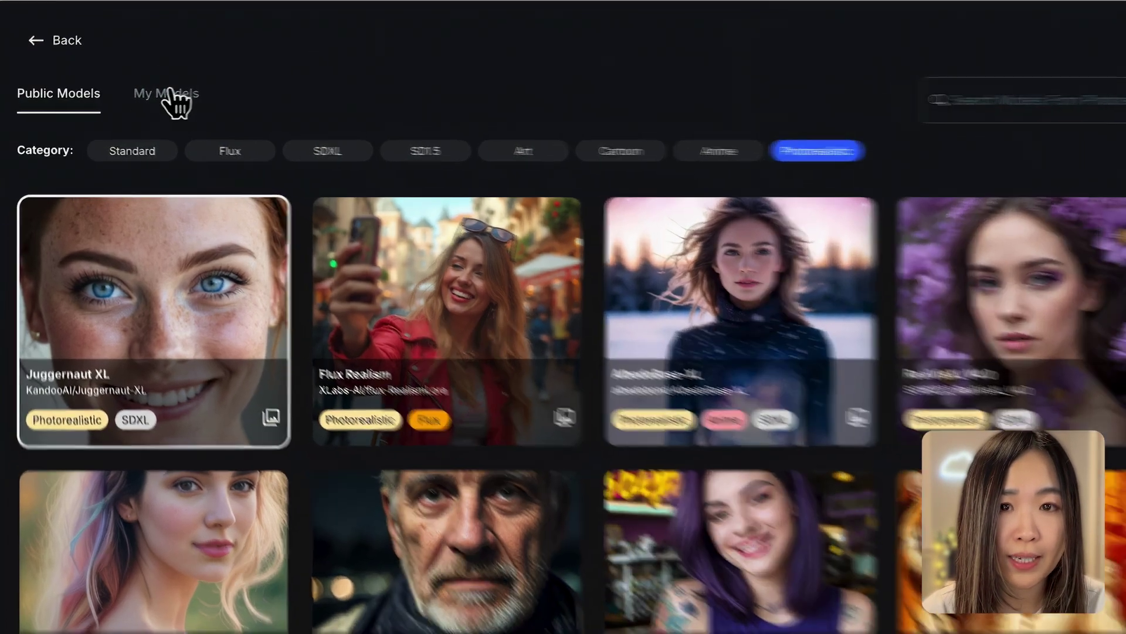
click(167, 104)
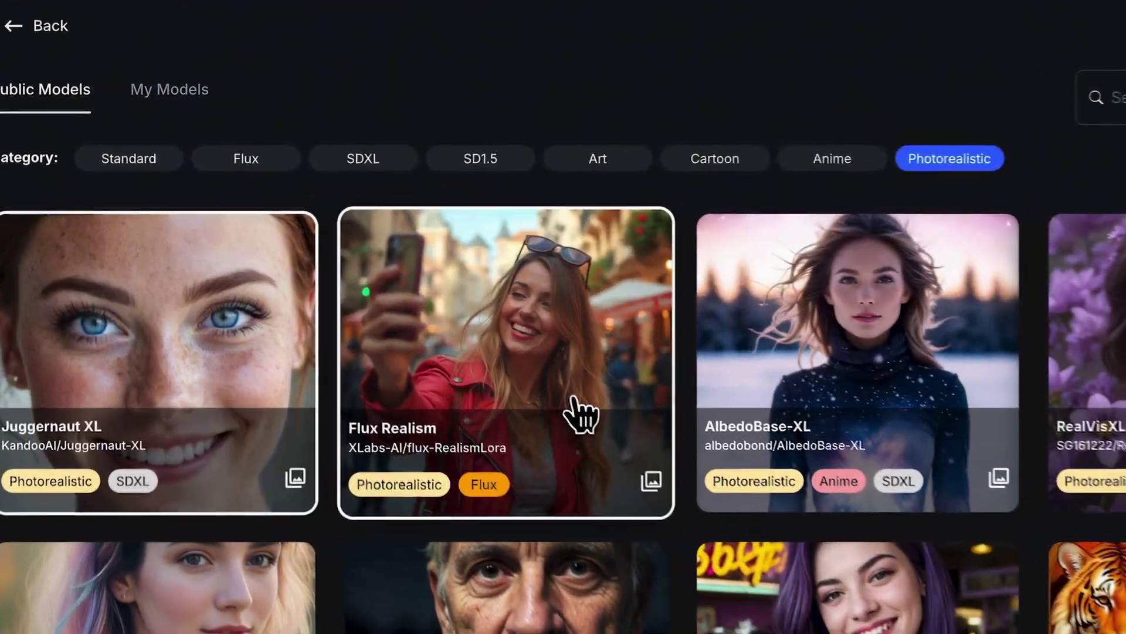
Select Flux Realism and write a short bookstore prompt, then view the enhancement options.
click(581, 414)
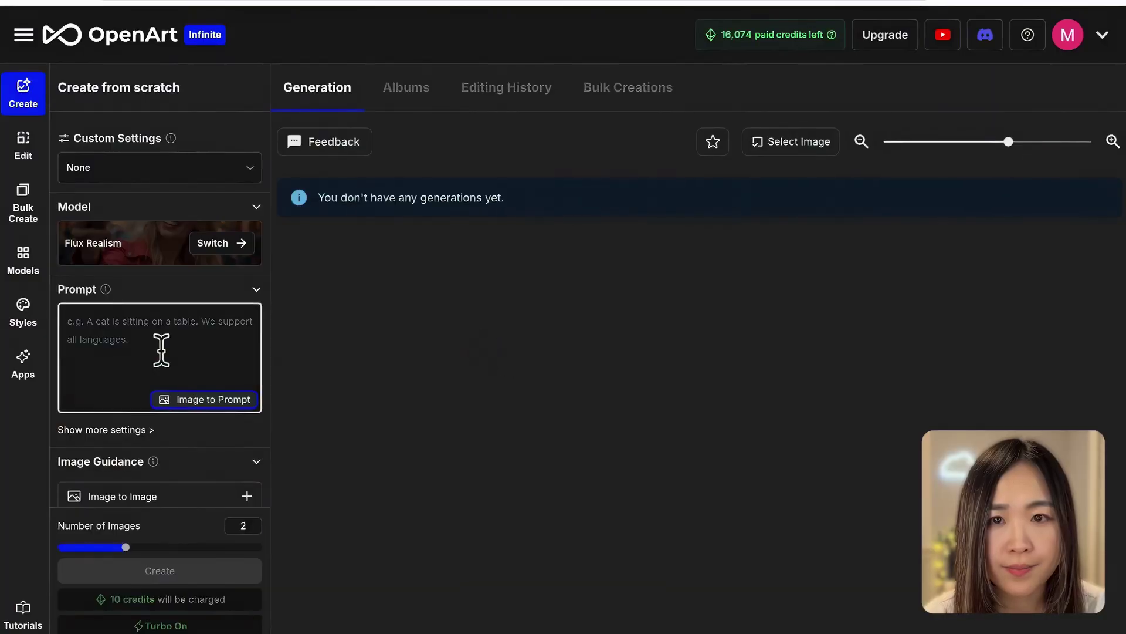
click(272, 333)
text(a )
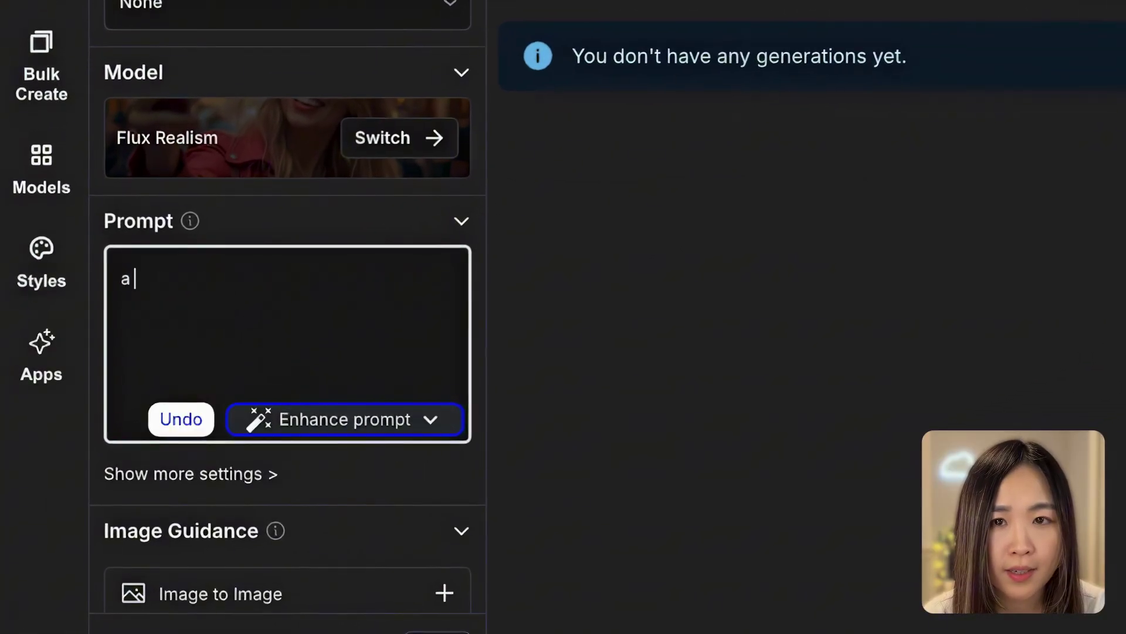
text(photo of a beautiful woman in a bookstore)
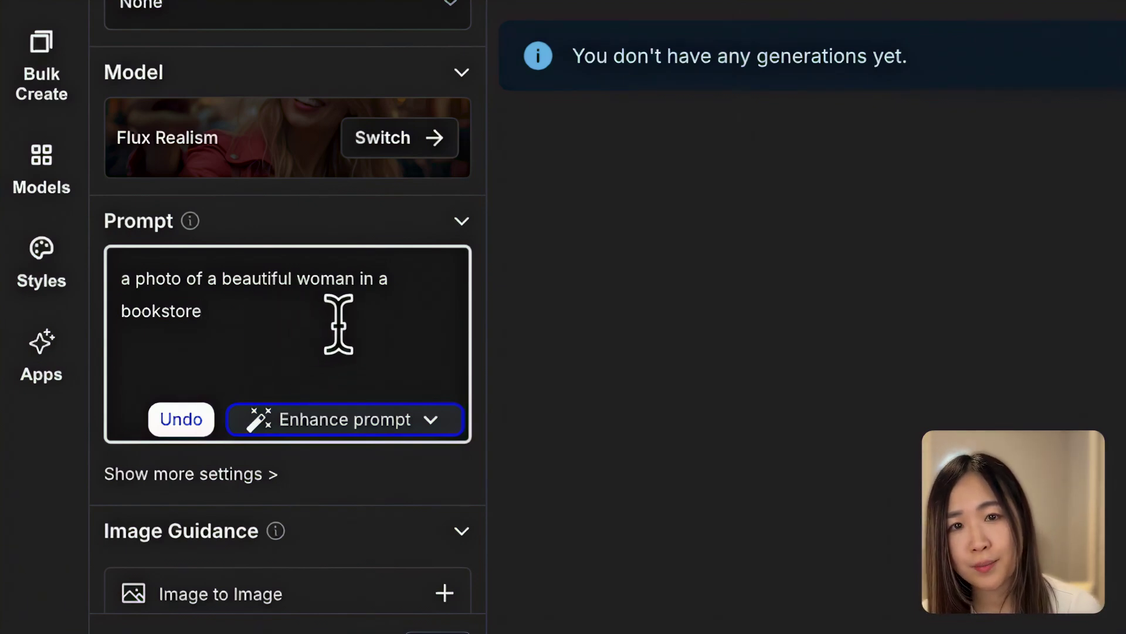
scroll(339, 414, down, 1)
click(429, 412)
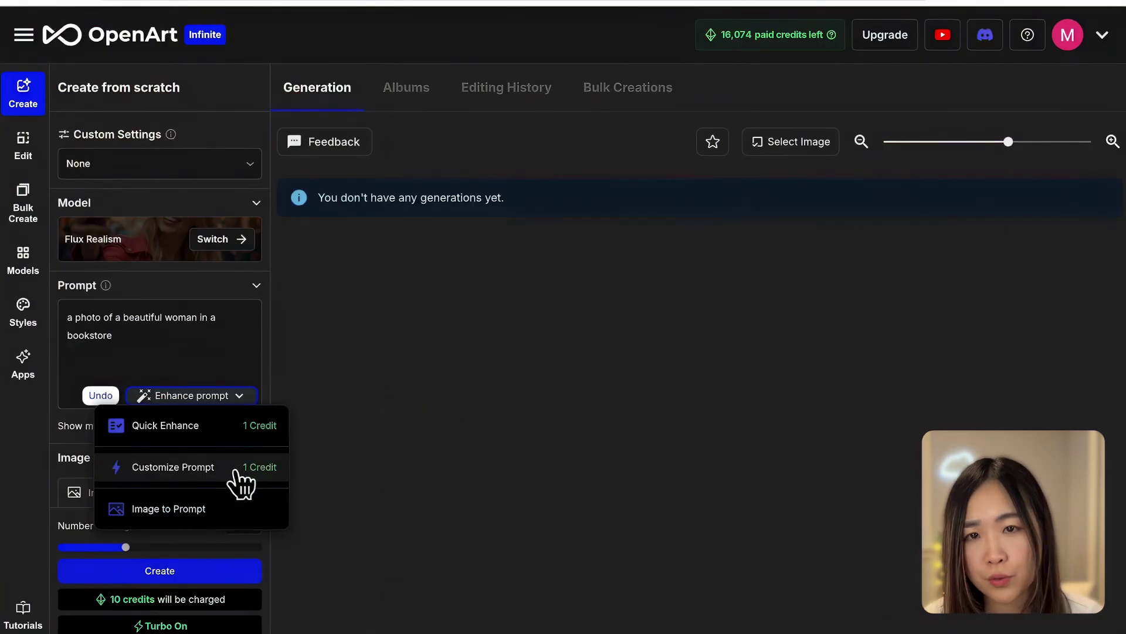
Explore the custom enhancer and Image to Prompt, then Quick Enhance the bookstore prompt.
click(236, 474)
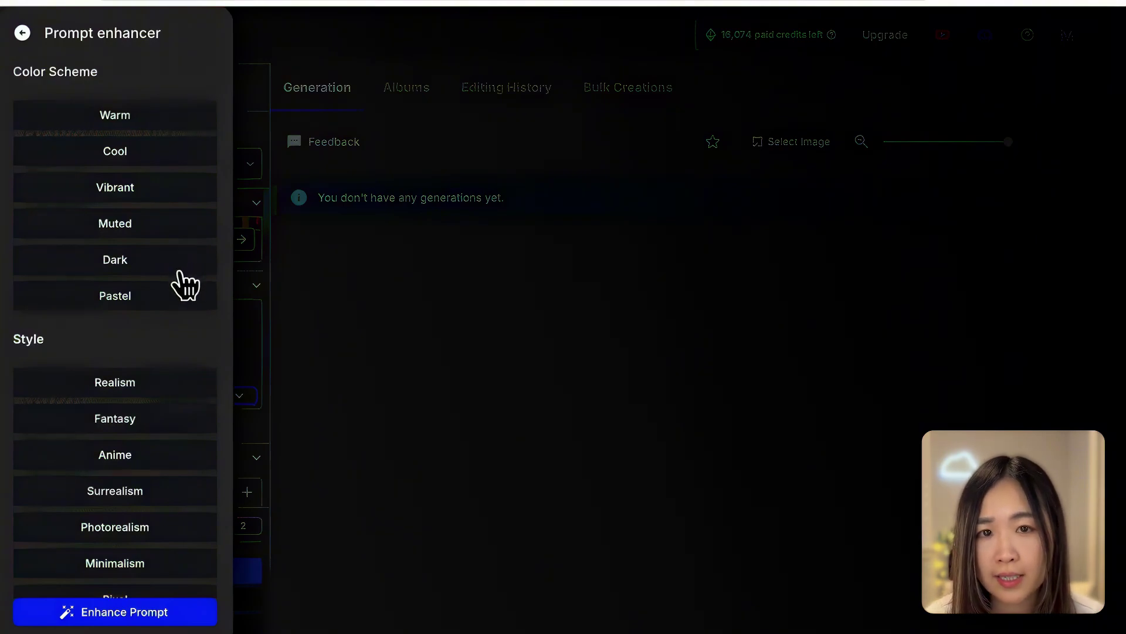
click(239, 408)
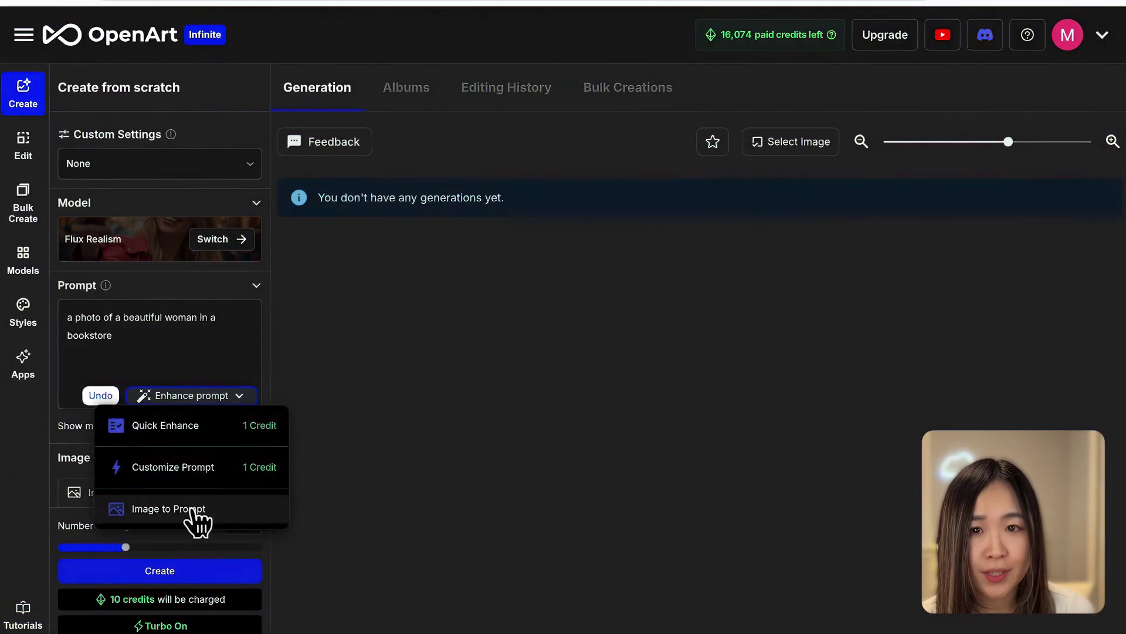
click(239, 520)
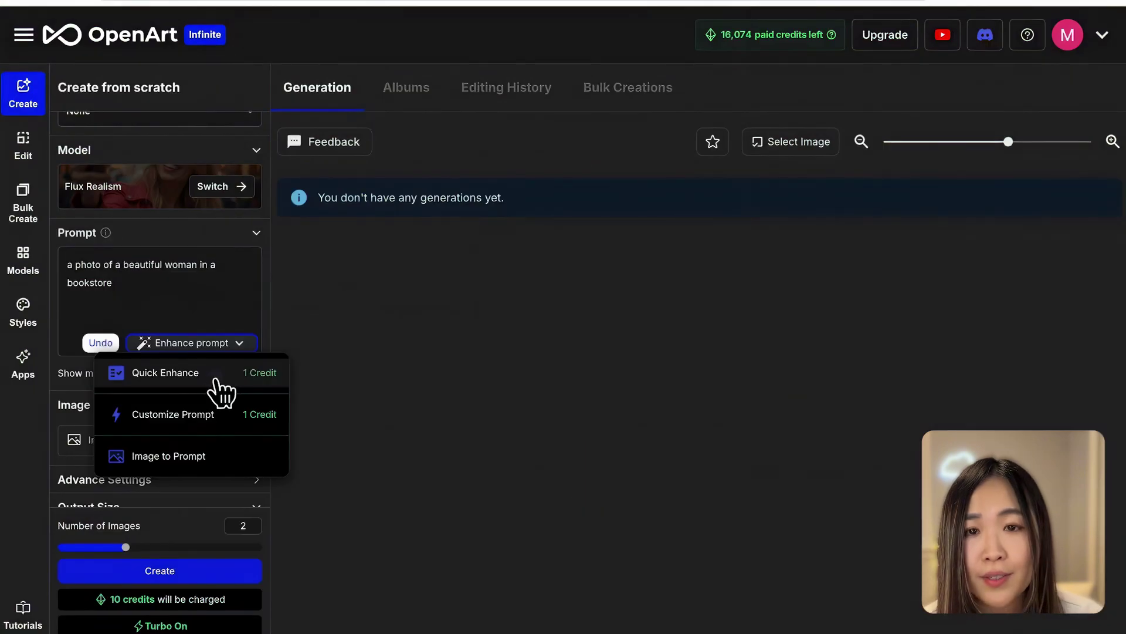
click(216, 377)
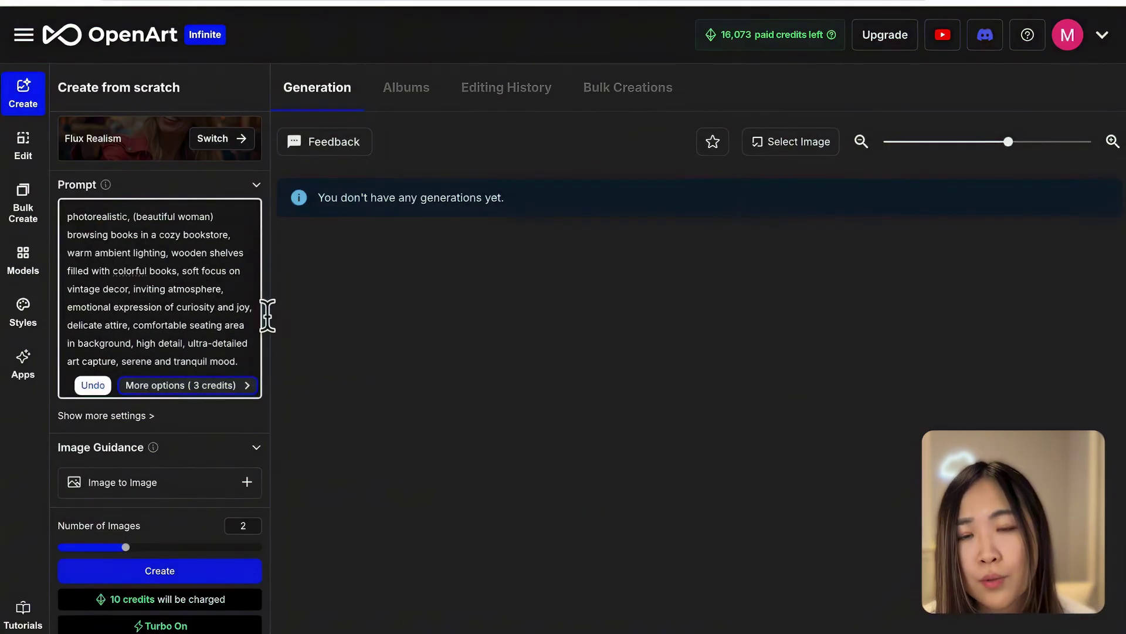
Reveal extra settings and set prompt adherence to 5.
click(149, 419)
scroll(171, 451, down, 1)
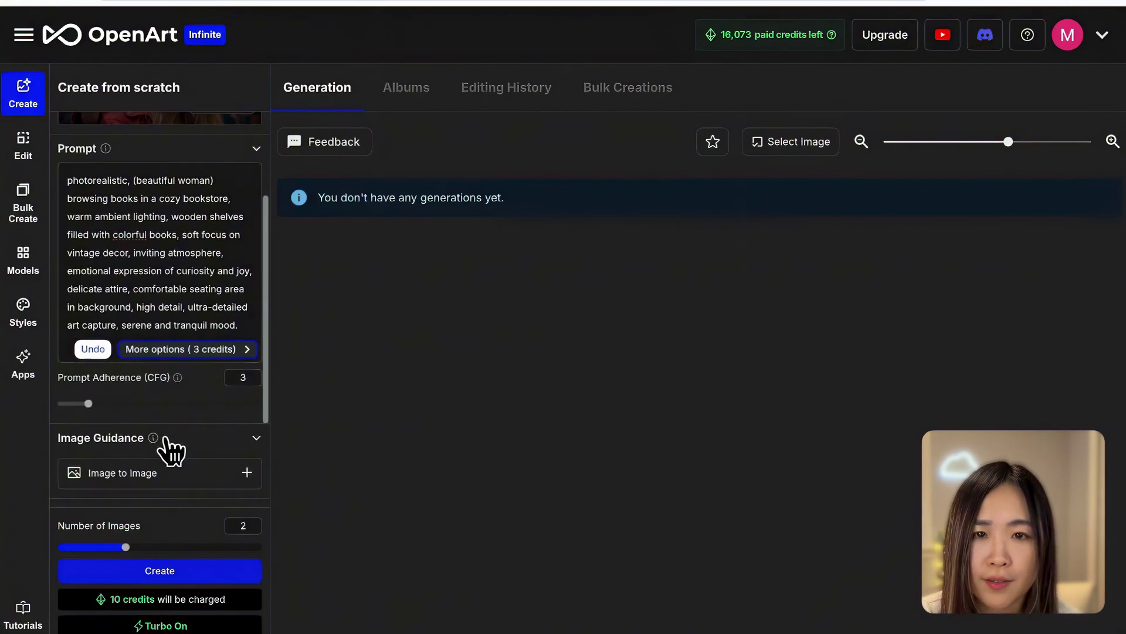
click(139, 405)
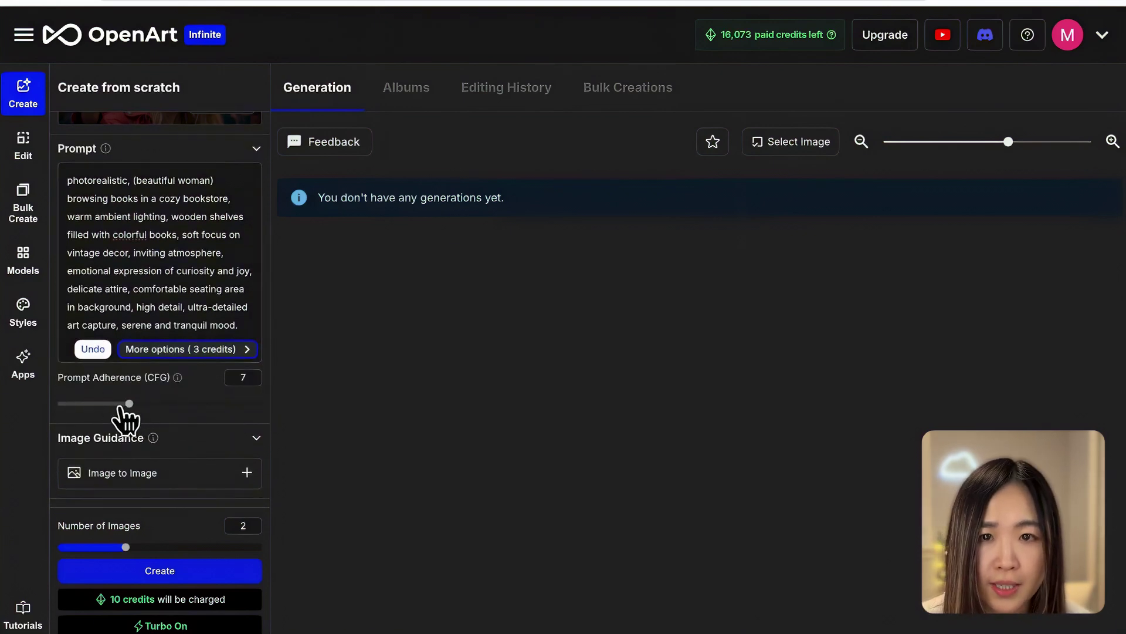
drag(119, 405, 108, 403)
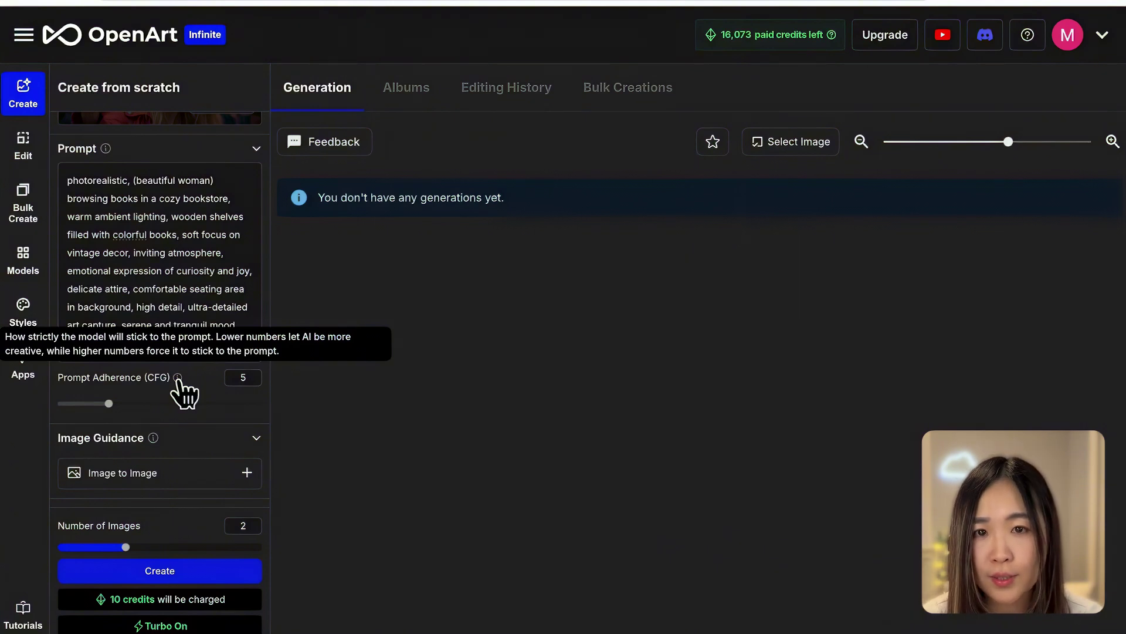
scroll(189, 383, down, 3)
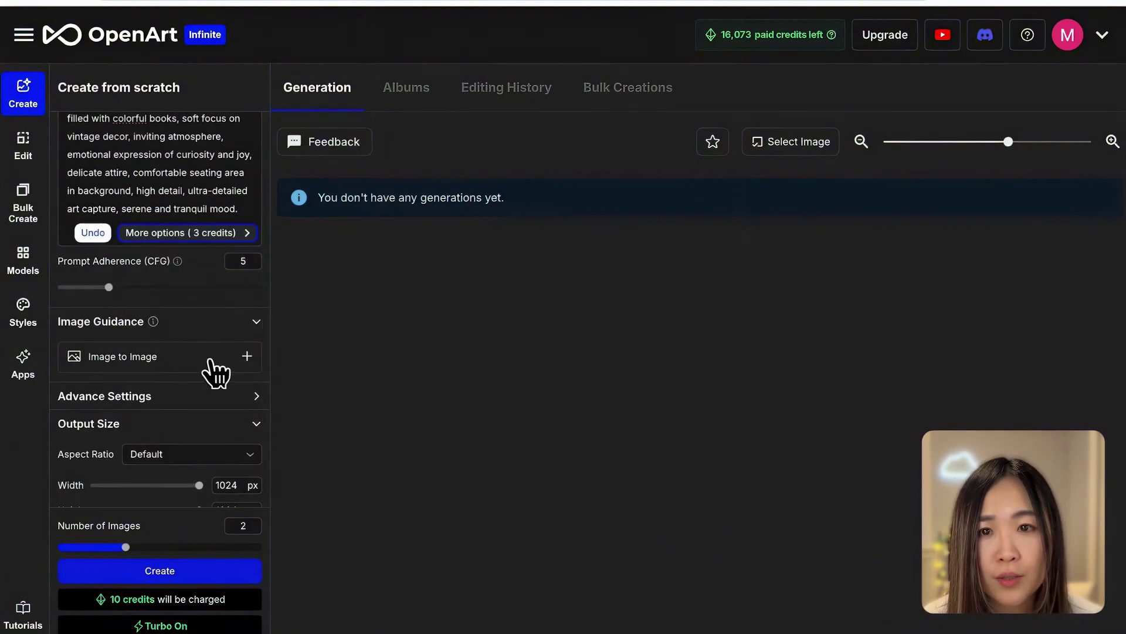
Upload a reference photo for image-to-image guidance and auto-generate a prompt from it.
click(223, 362)
click(202, 369)
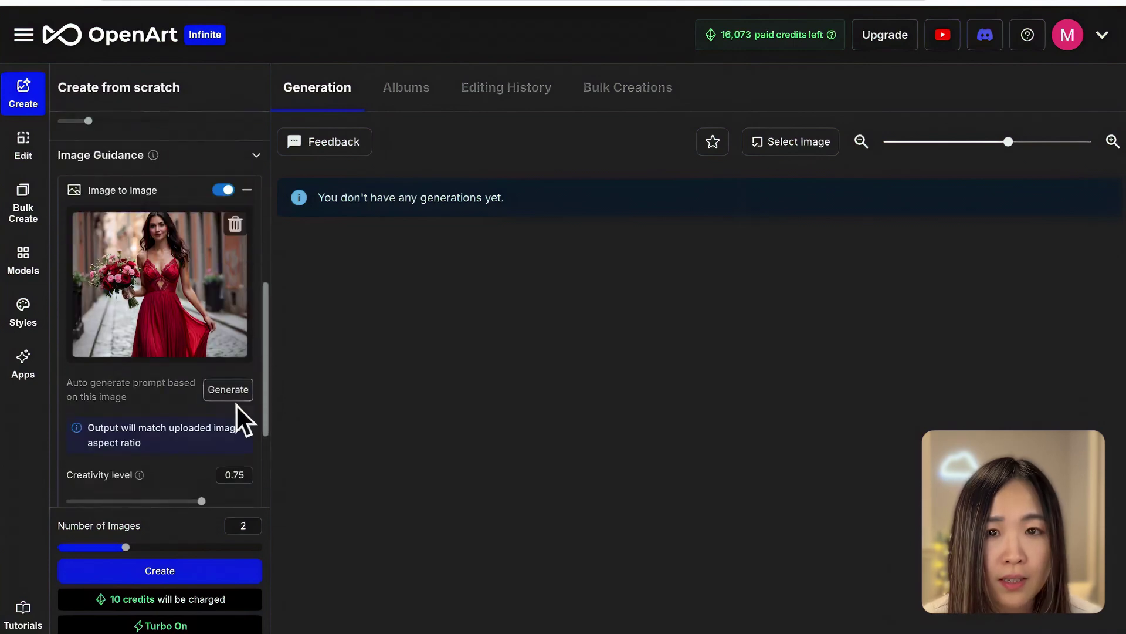
scroll(166, 402, down, 1)
click(231, 396)
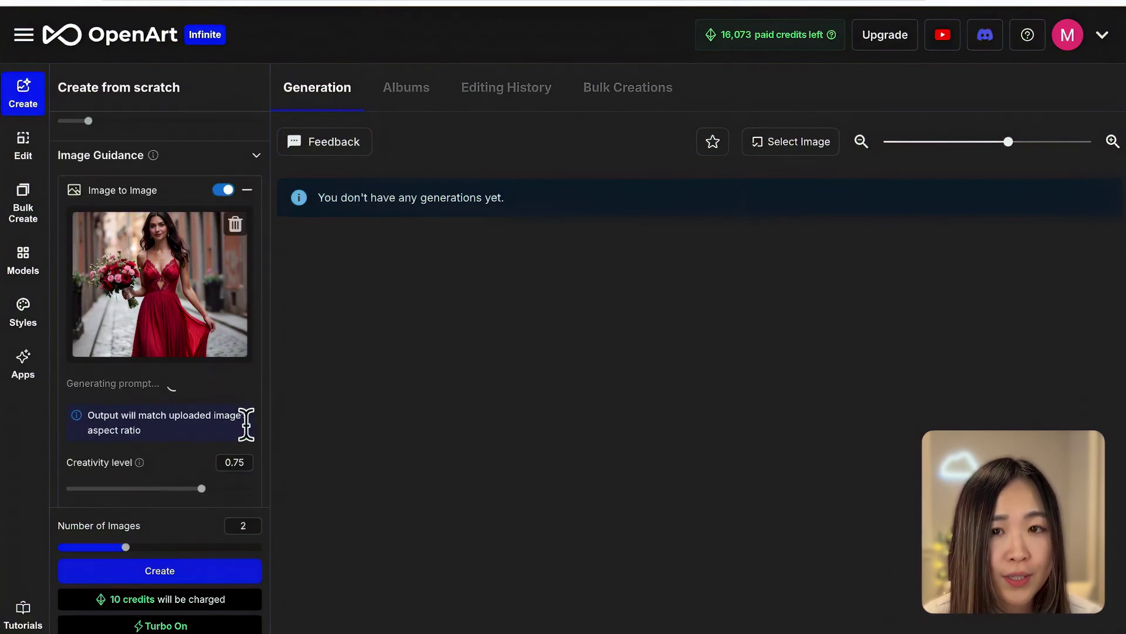
scroll(245, 423, up, 5)
scroll(209, 423, up, 2)
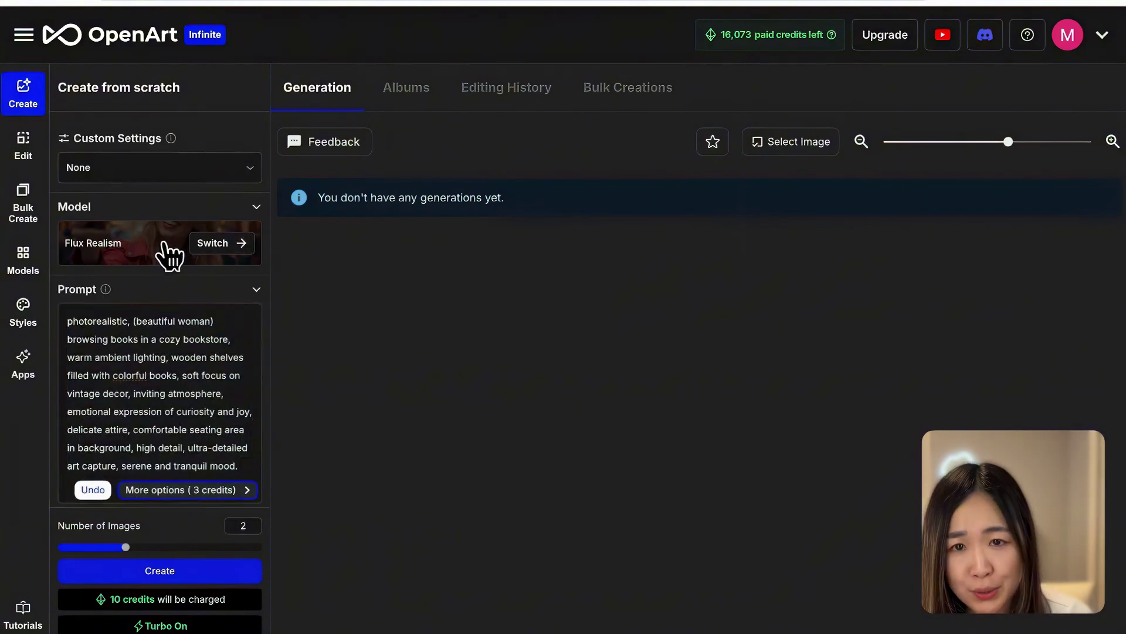
Switch the image model to OpenArt SDXL from the public models list.
click(163, 245)
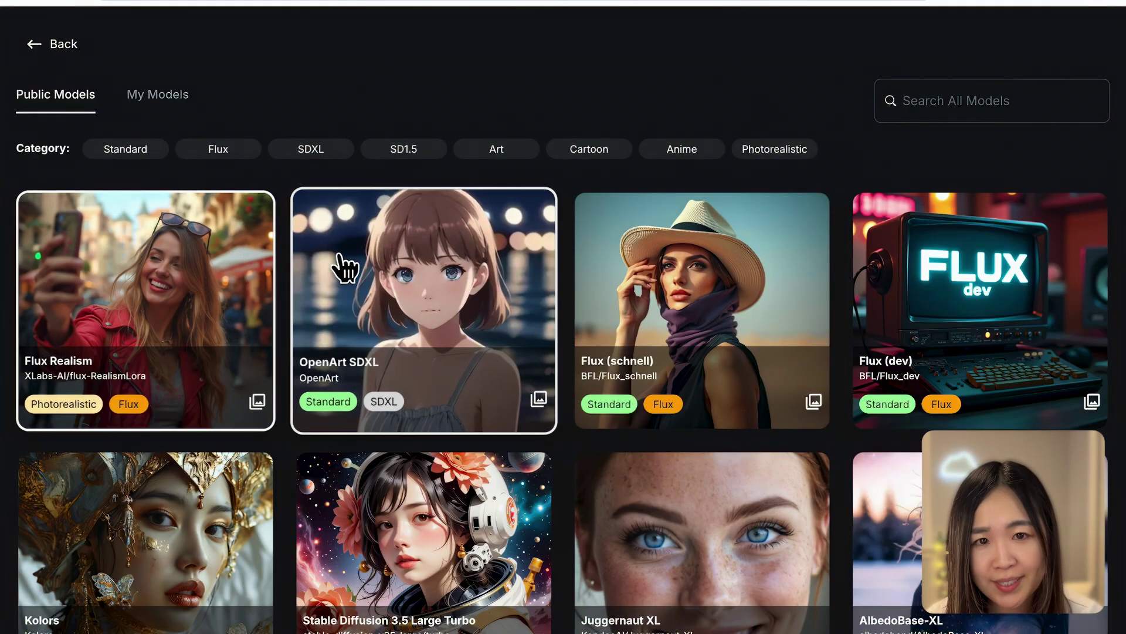
click(393, 288)
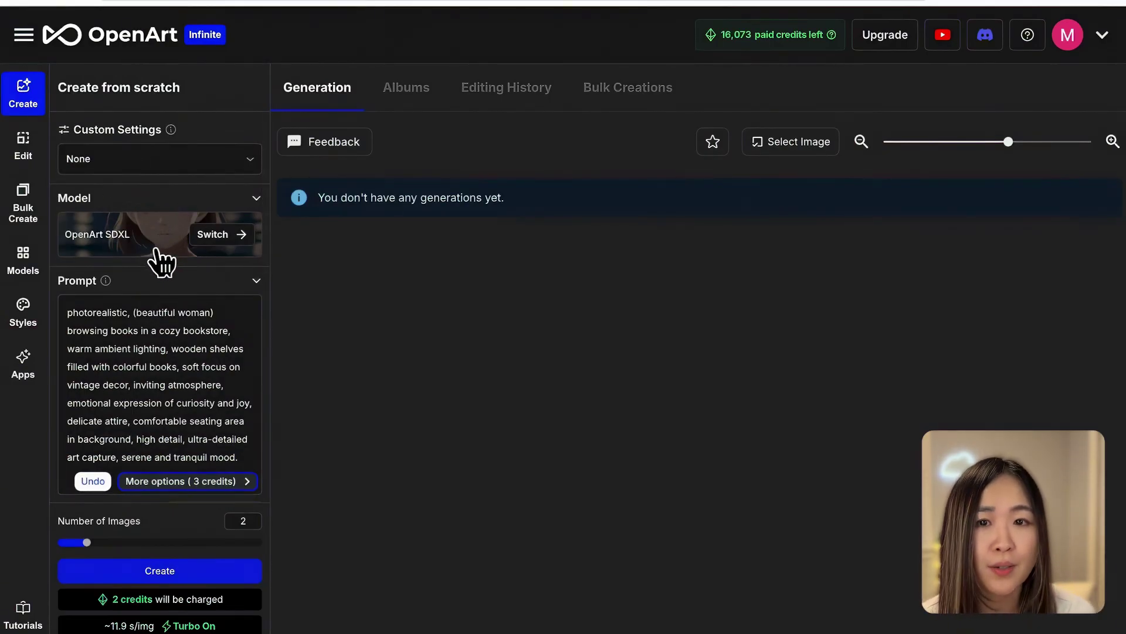
scroll(160, 257, down, 2)
scroll(158, 256, down, 3)
scroll(157, 253, down, 1)
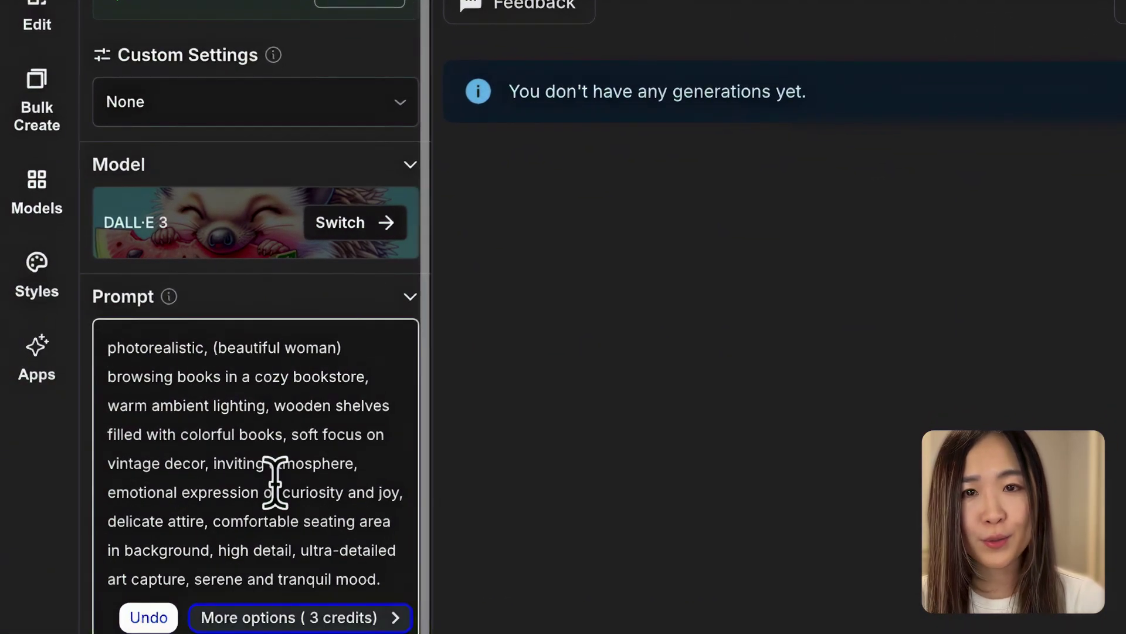
scroll(364, 376, down, 5)
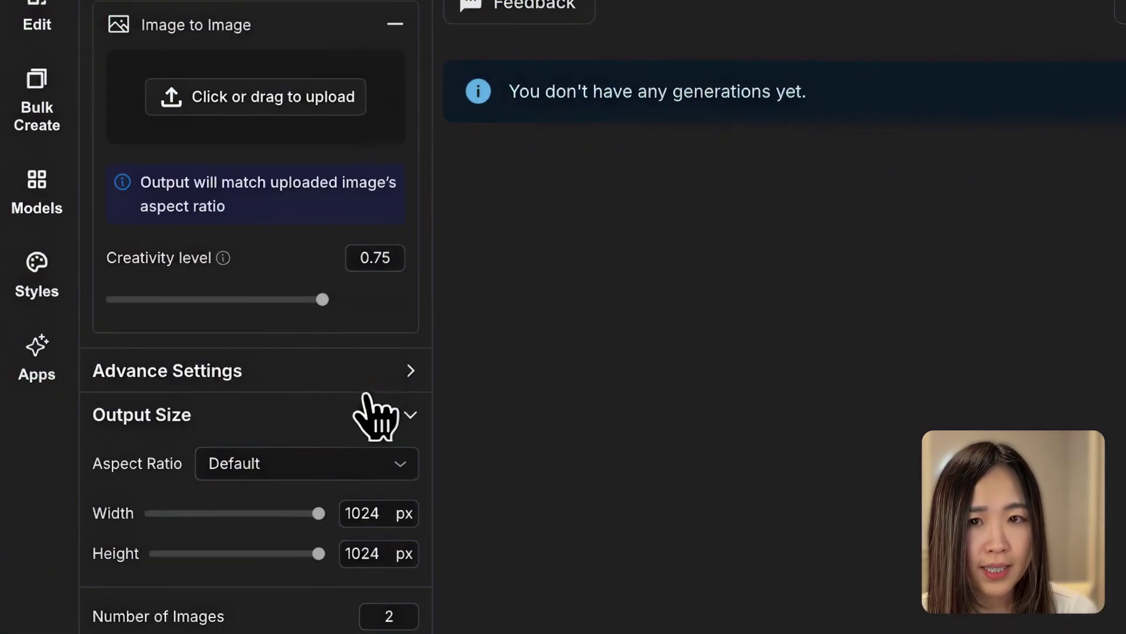
Set aspect ratio to Art print, number of images to 4, and create the bookstore images.
click(405, 374)
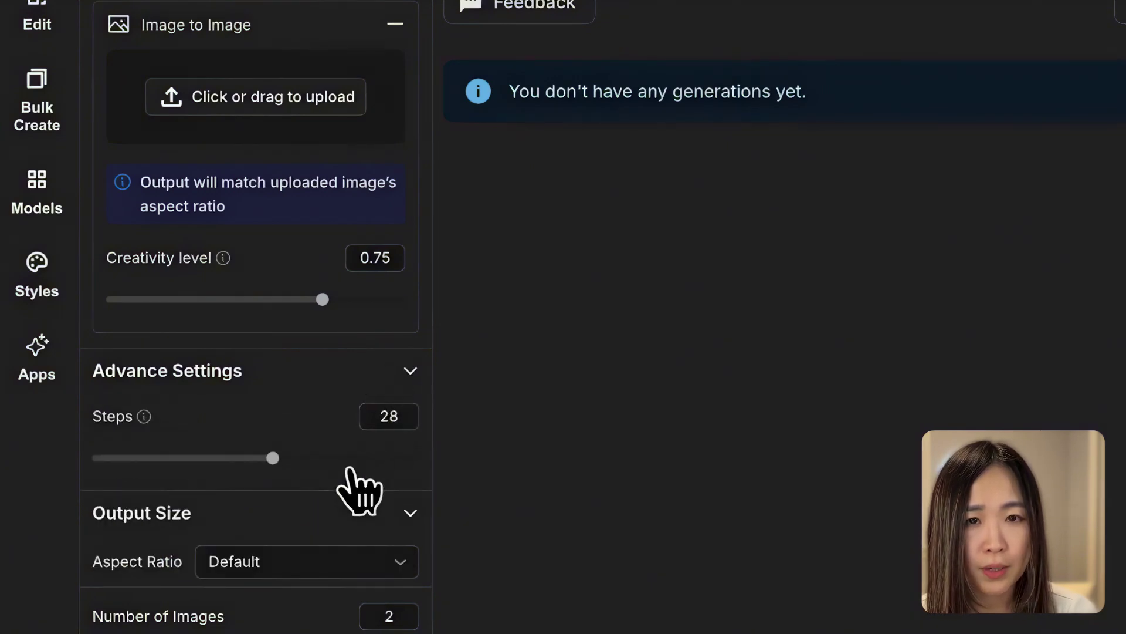
scroll(360, 488, down, 2)
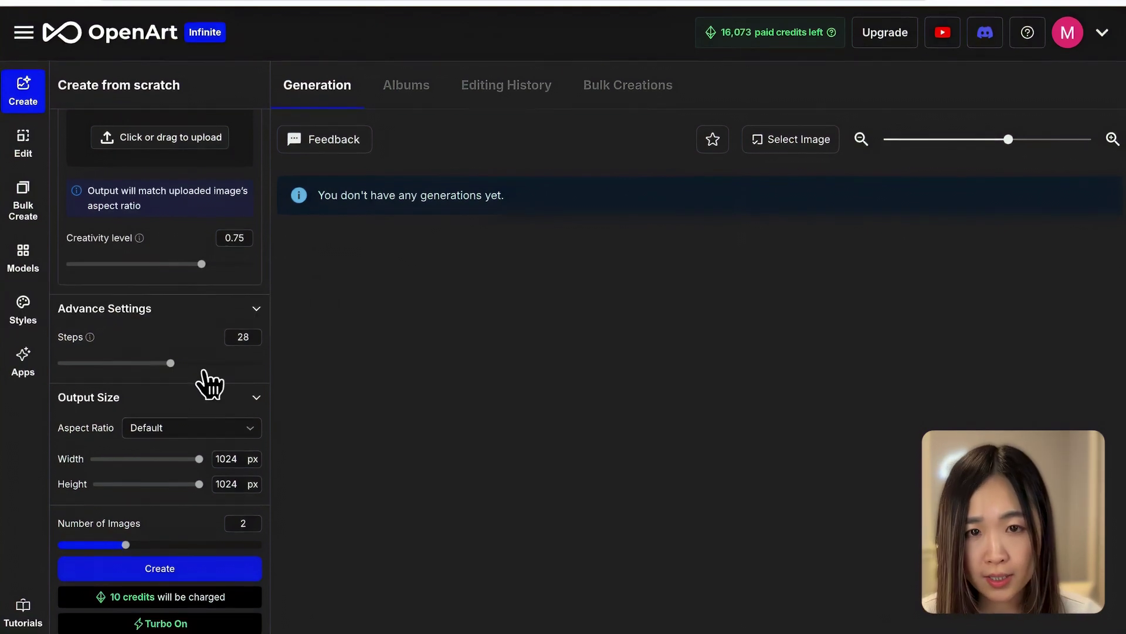
click(214, 431)
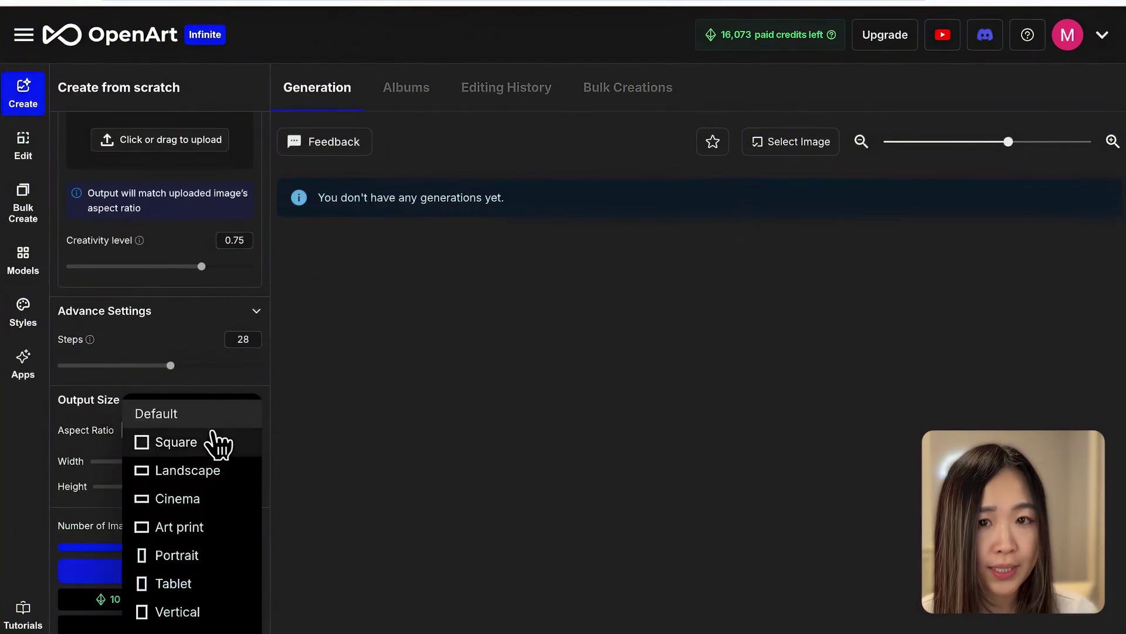
click(199, 462)
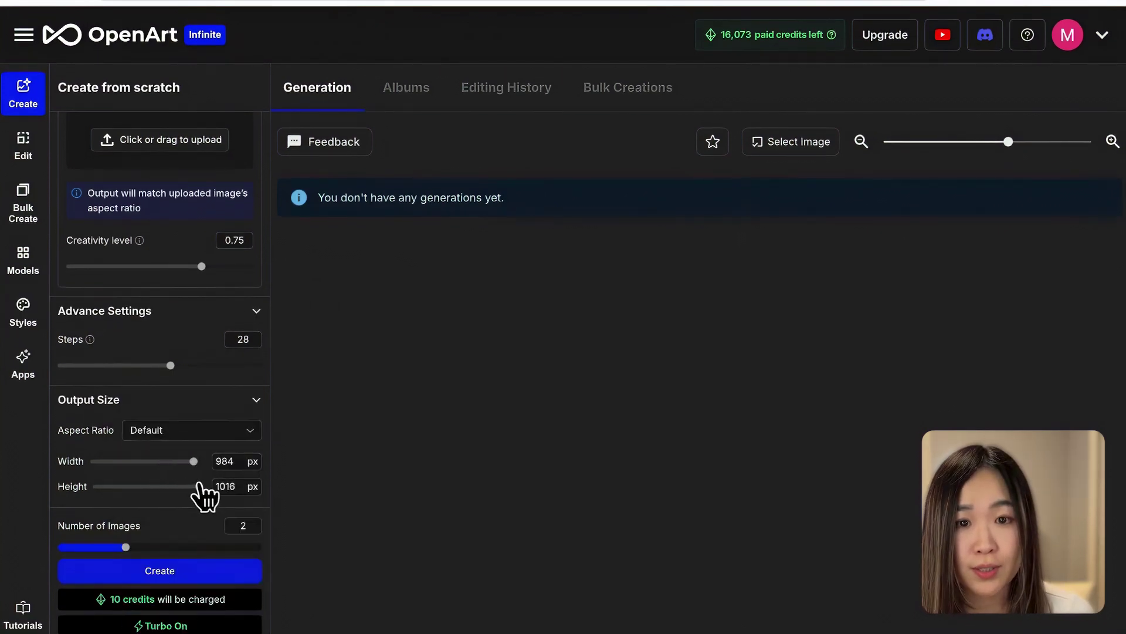
click(199, 485)
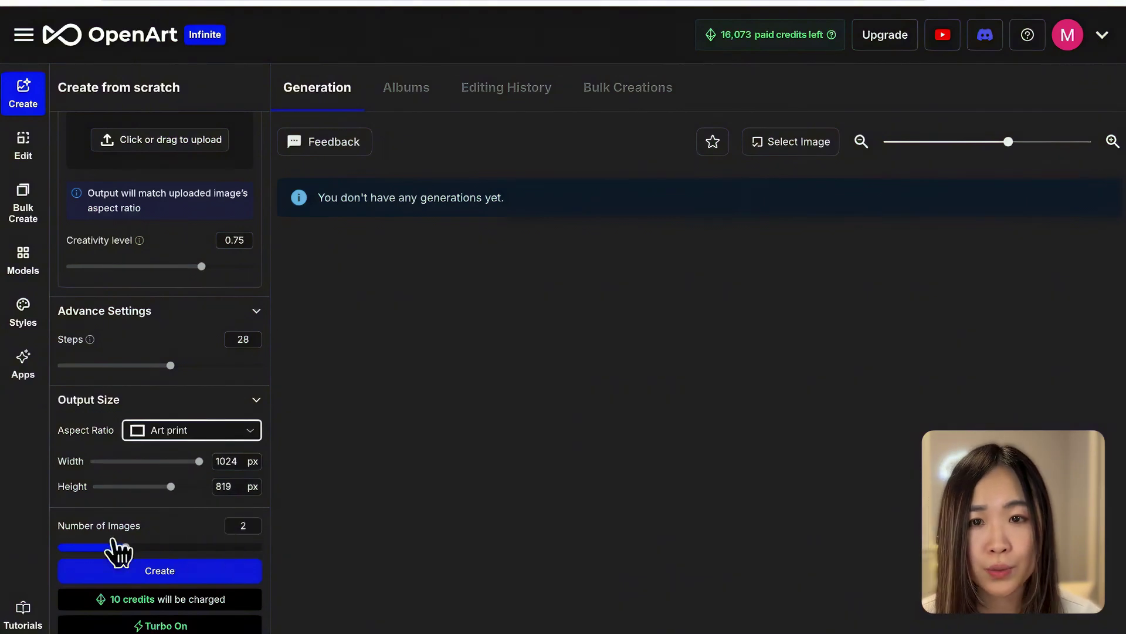
click(163, 544)
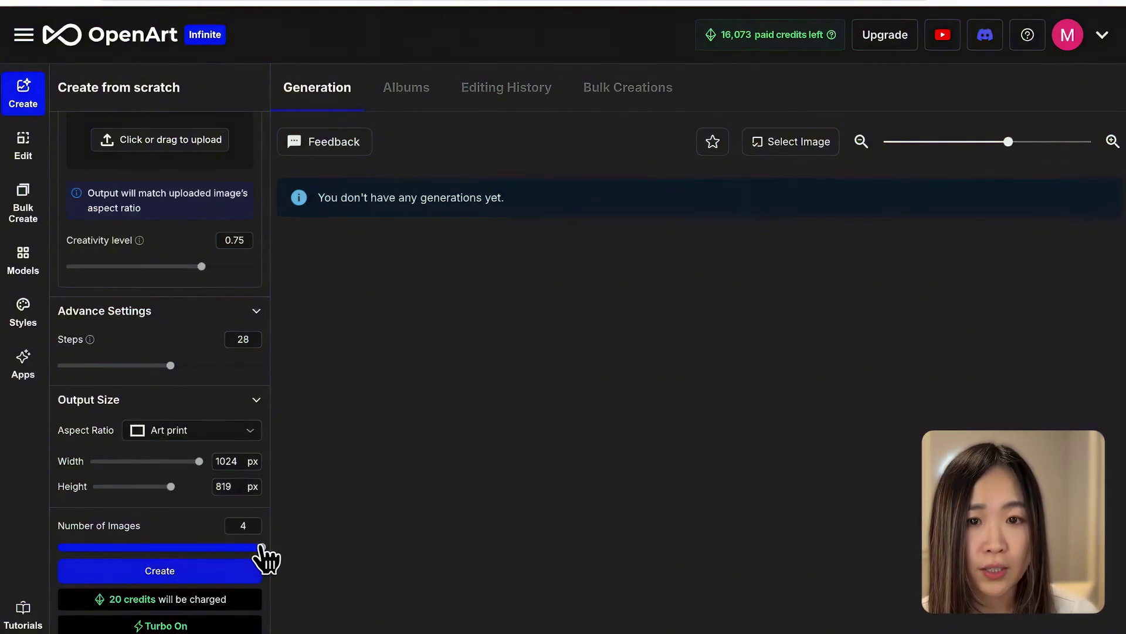
click(176, 572)
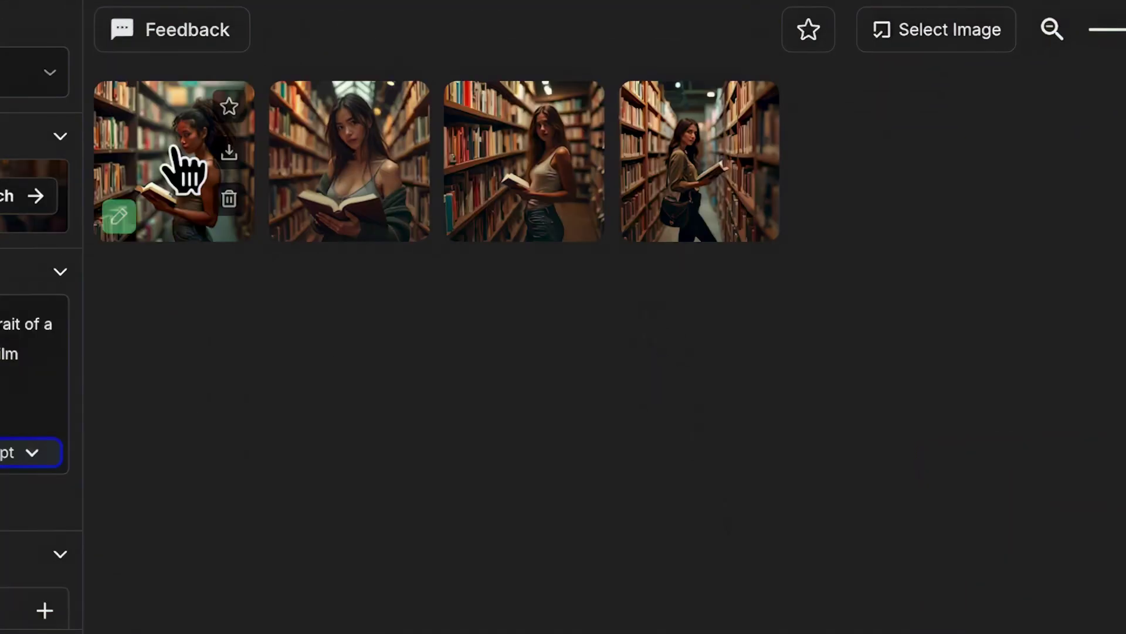
click(176, 164)
click(773, 316)
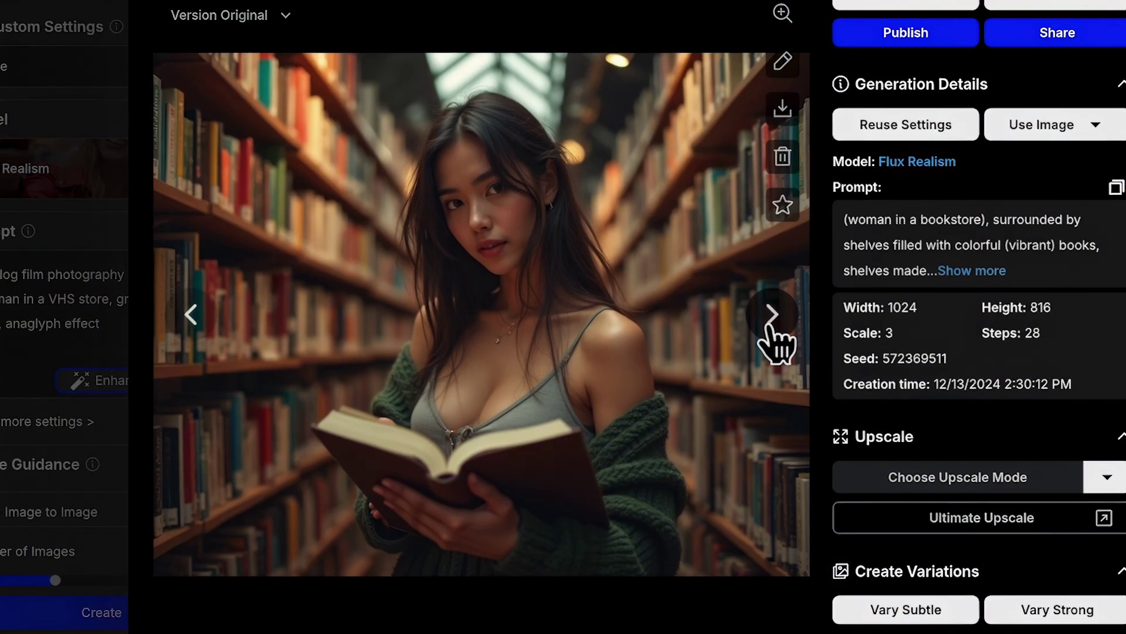
click(773, 326)
click(773, 326)
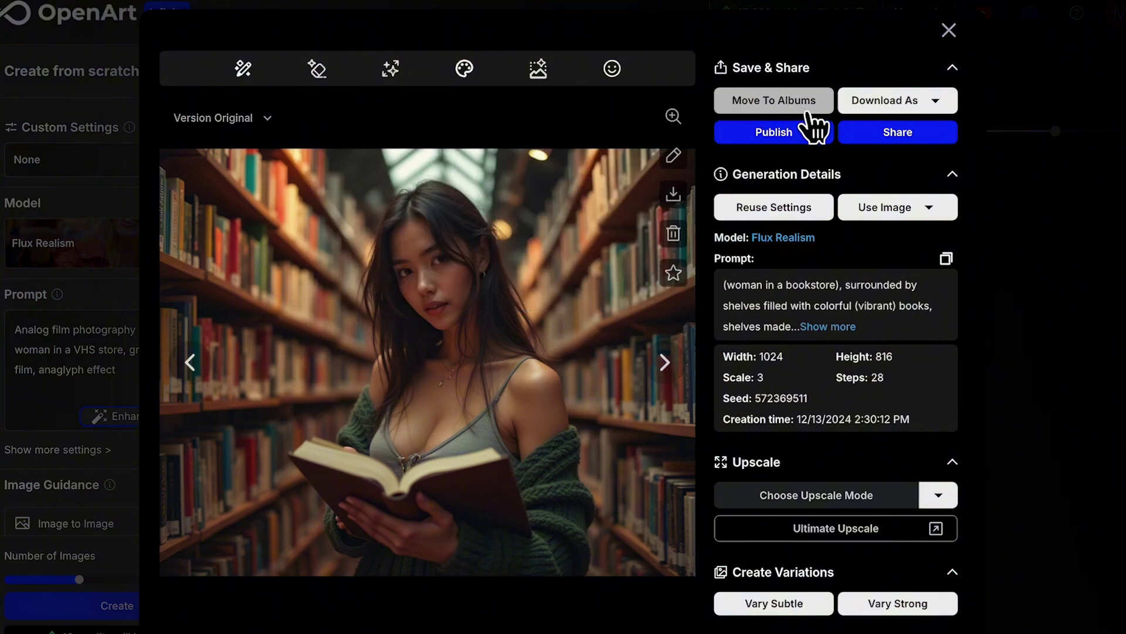
key(Escape)
Select the third and fourth bookstore images and add them to a new 'bookstore' album.
click(742, 167)
click(412, 230)
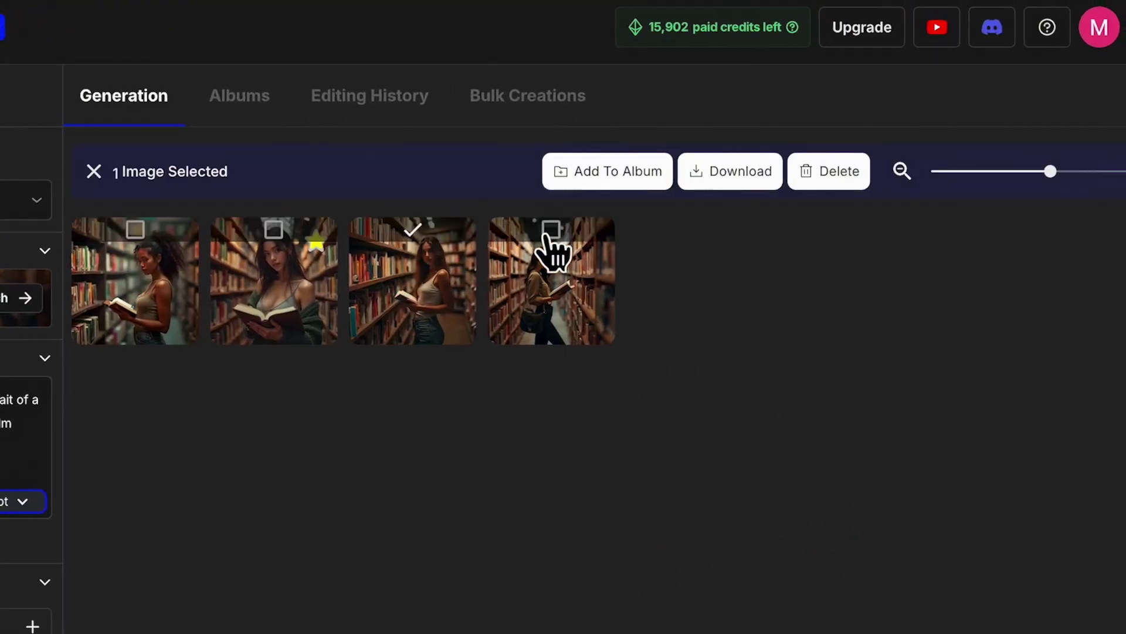
click(551, 231)
click(647, 170)
click(939, 250)
text(bookstore)
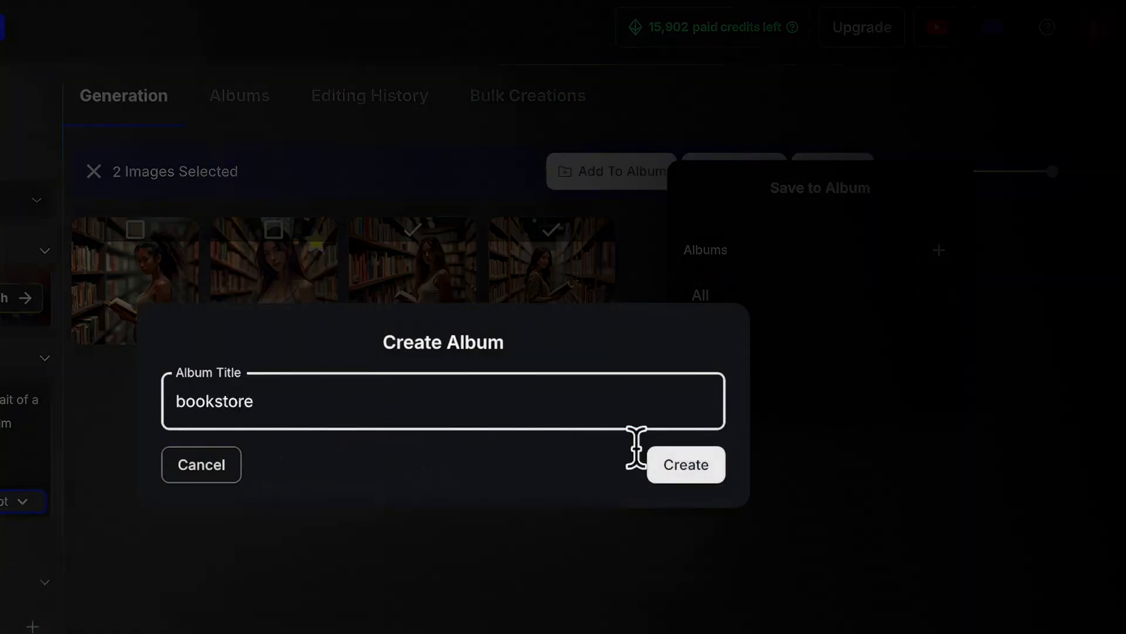
click(711, 473)
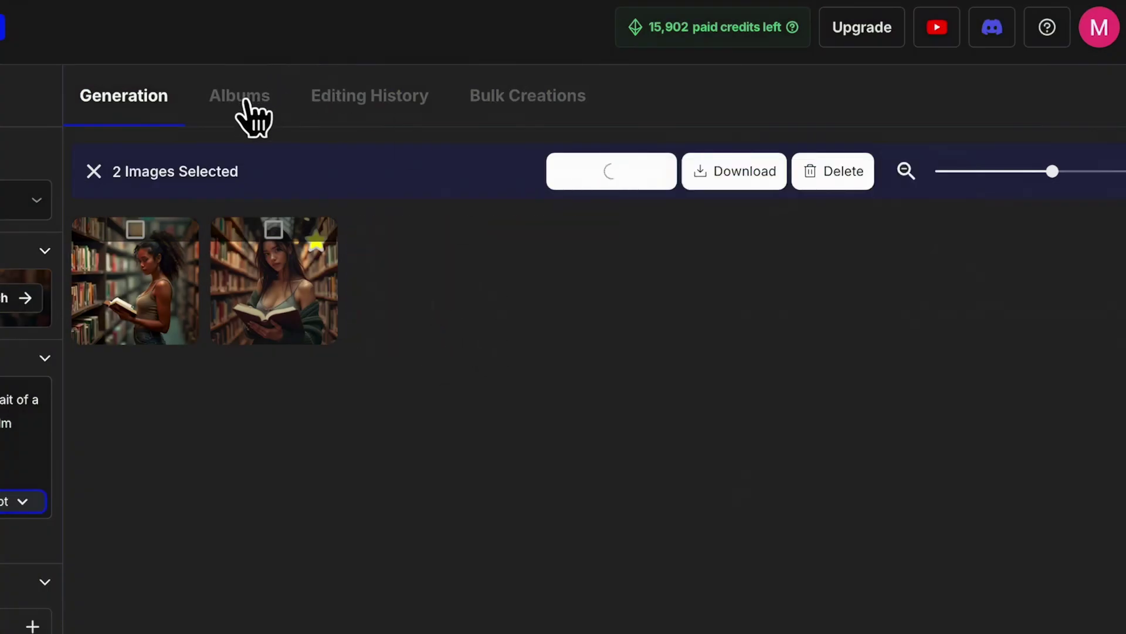
View all albums, check the Bookstore album and return to the overview.
click(246, 99)
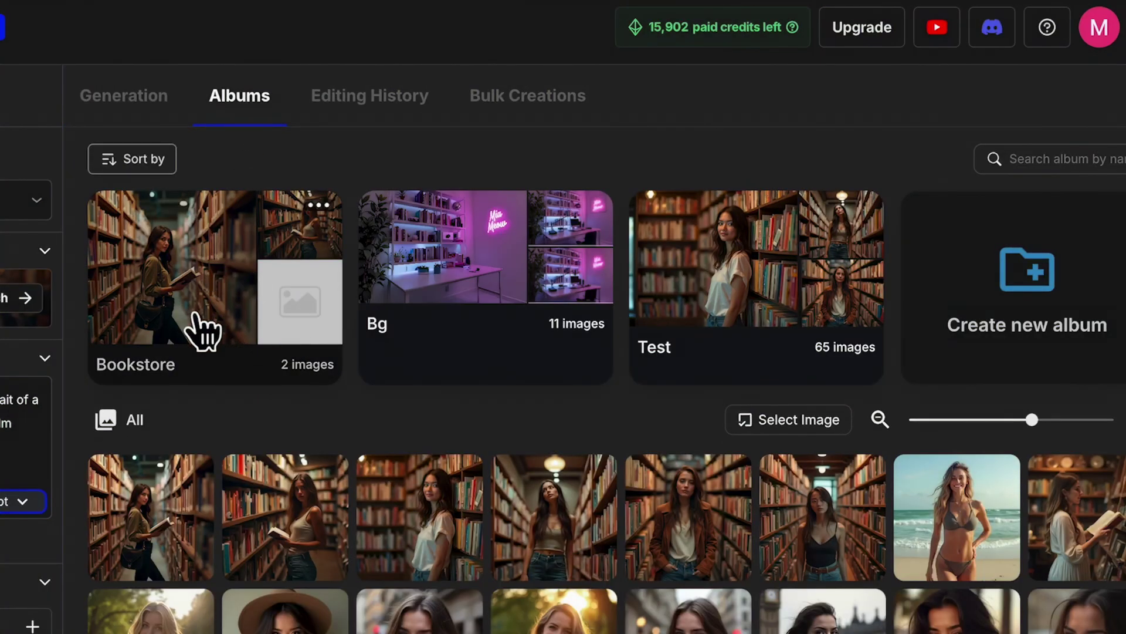
click(227, 359)
key(alt+Left)
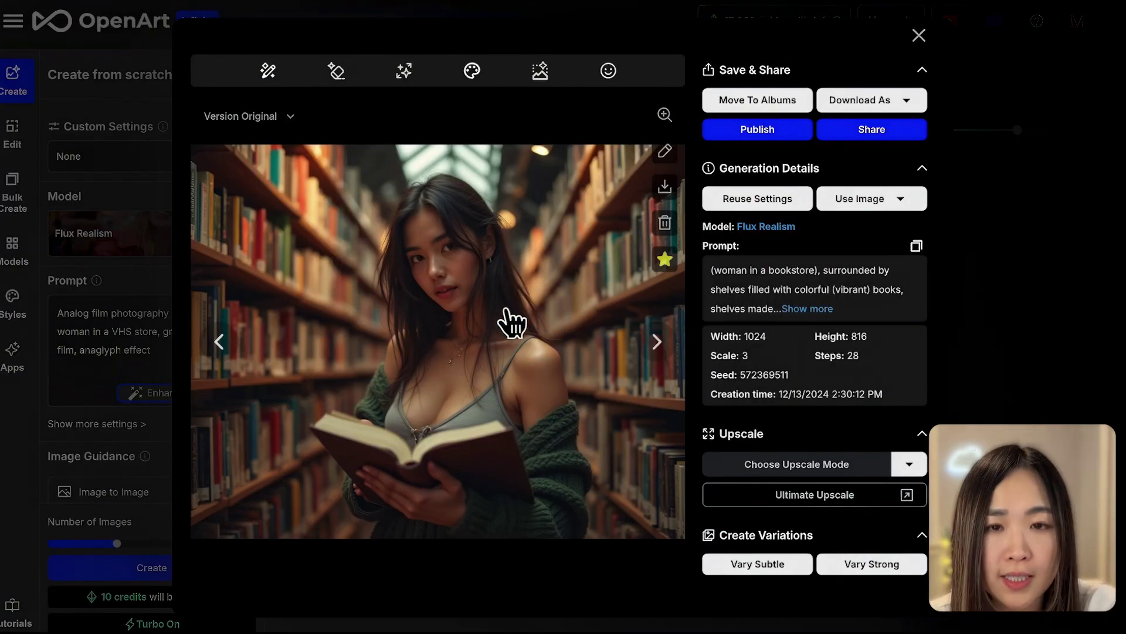
Load the bookstore image into the Edit canvas and deselect it.
click(667, 148)
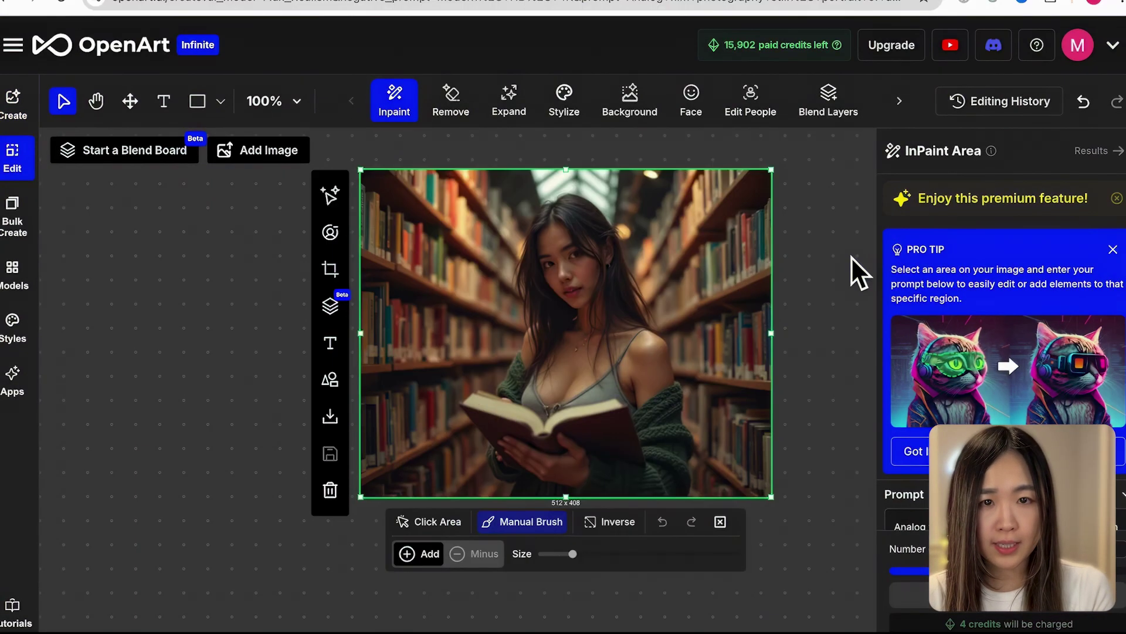
click(850, 255)
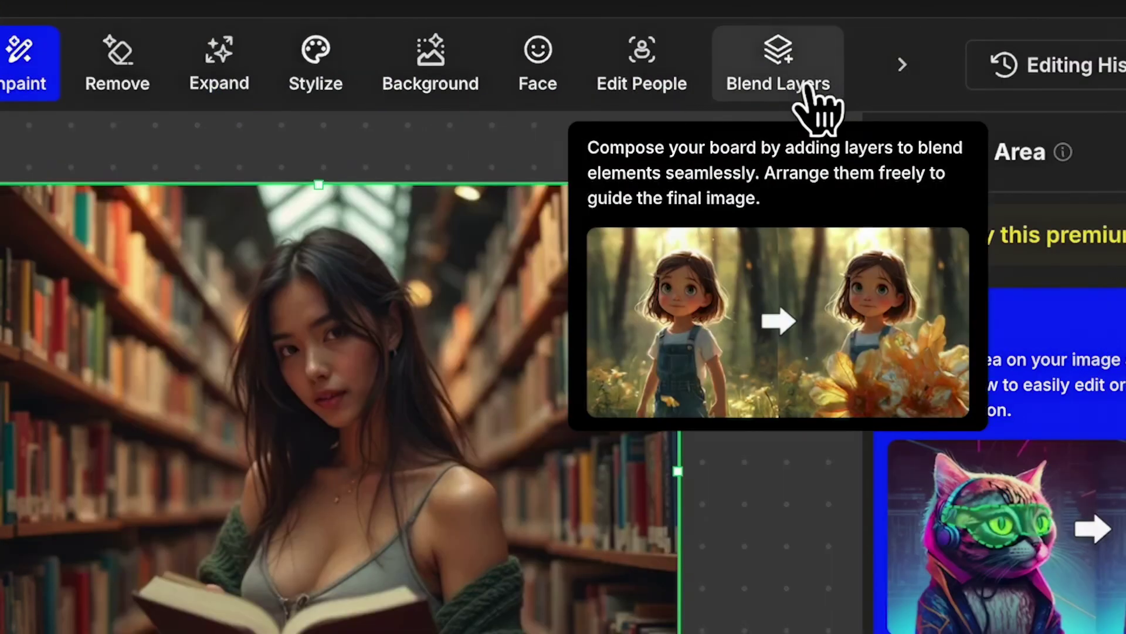
scroll(775, 101, right, 3)
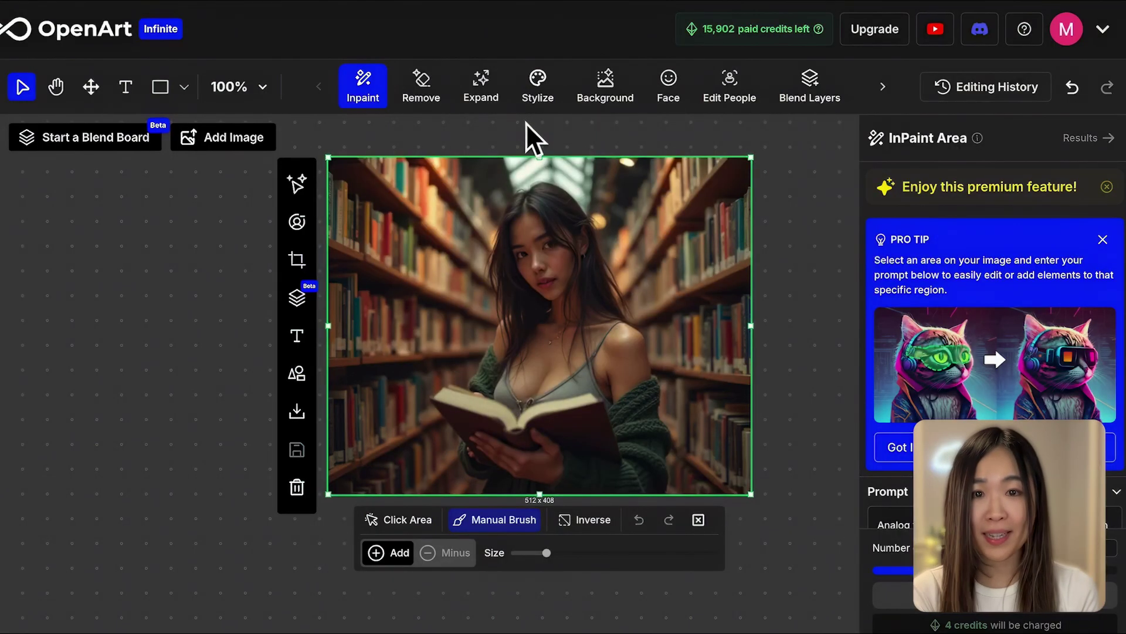
Choose Change Background, describe it as 'a coffee shop' and start adding image guidance.
click(608, 104)
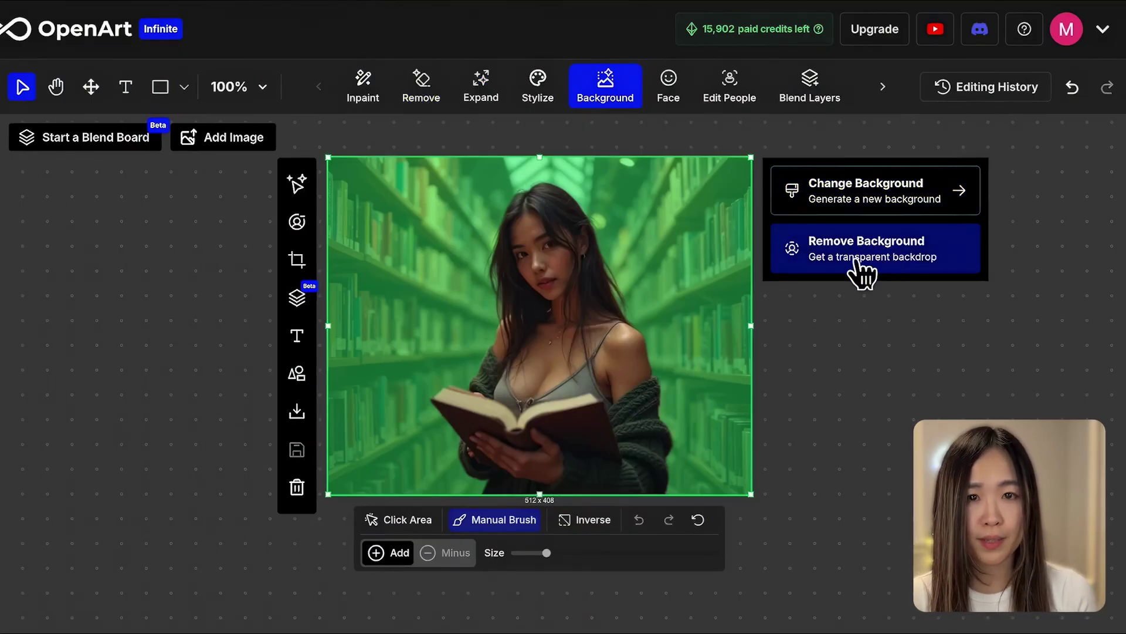
click(858, 189)
scroll(1036, 340, down, 2)
scroll(1027, 345, down, 2)
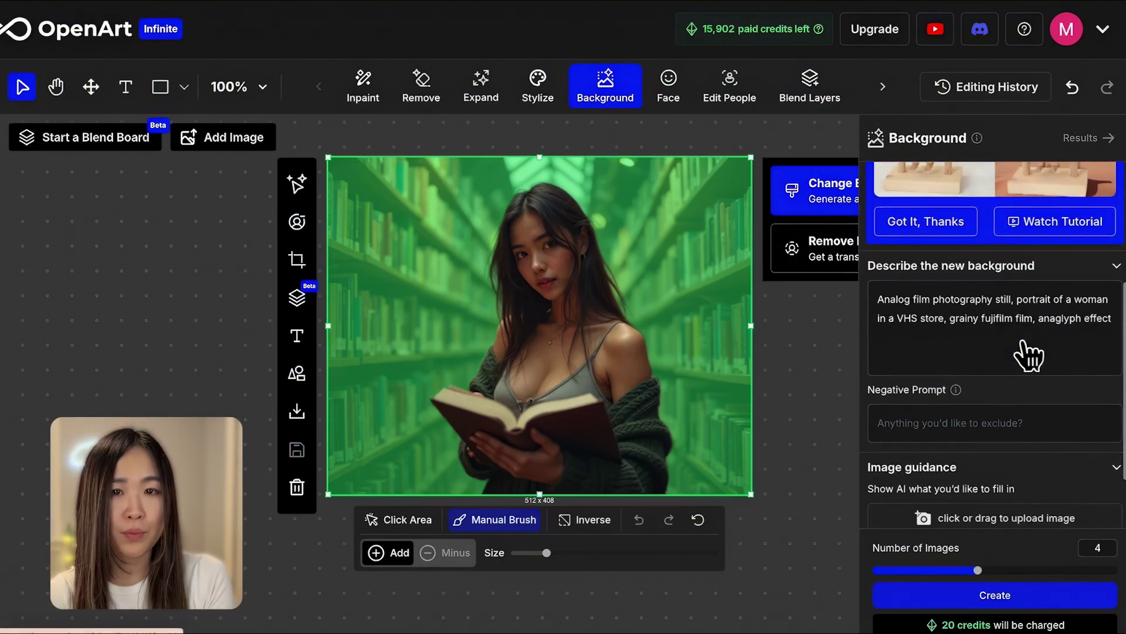
click(1054, 346)
key(ctrl+a)
text(a)
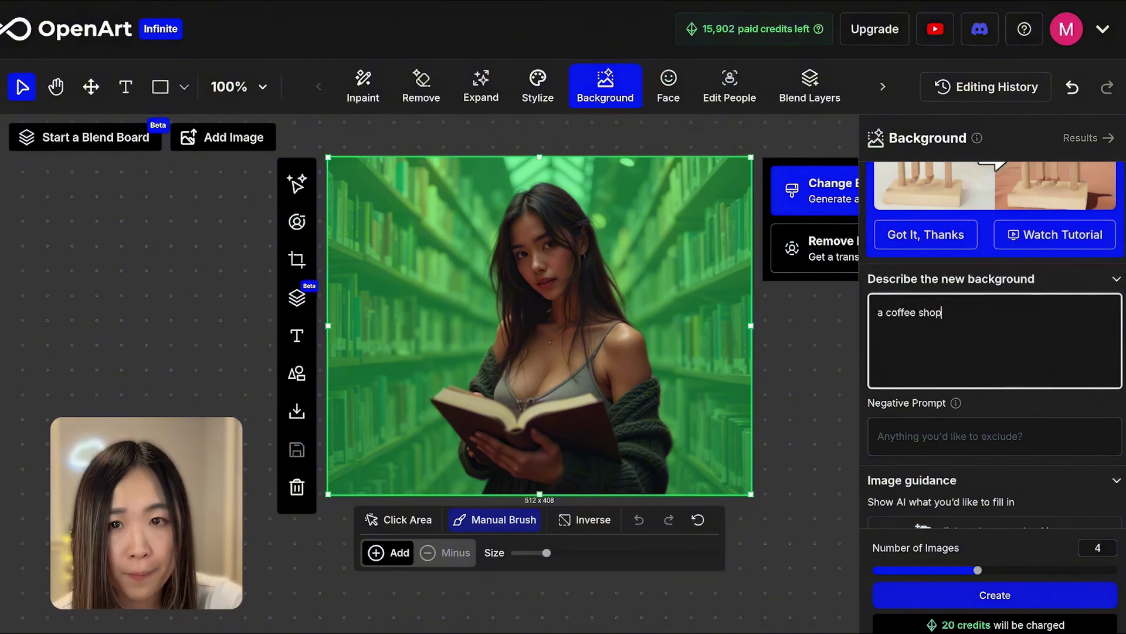
key(Tab)
scroll(1083, 418, down, 1)
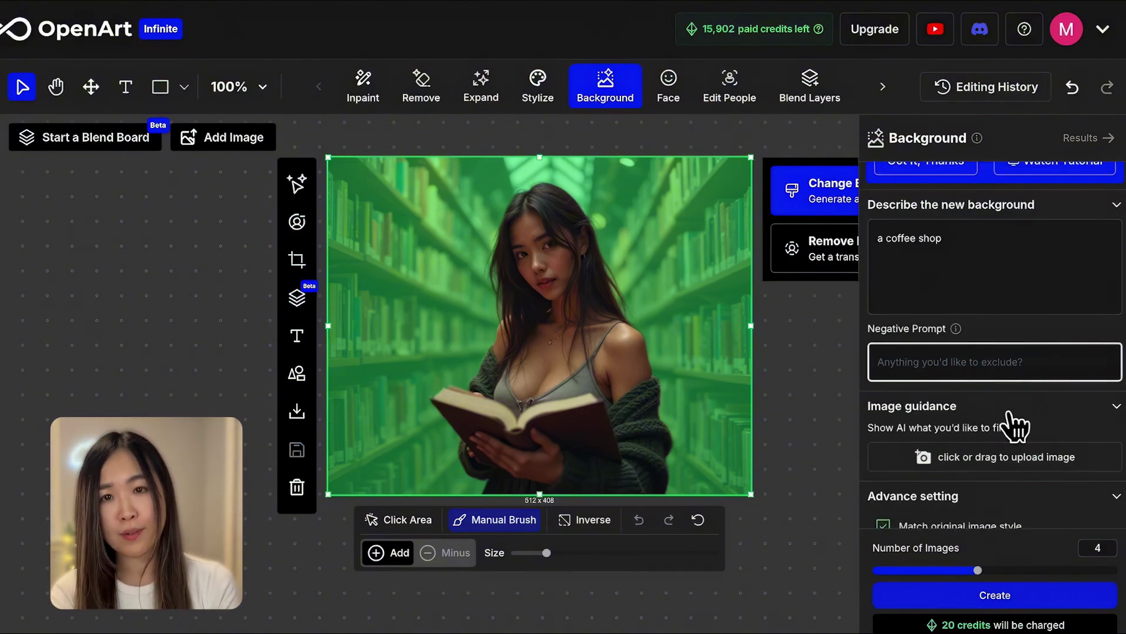
scroll(1017, 426, down, 1)
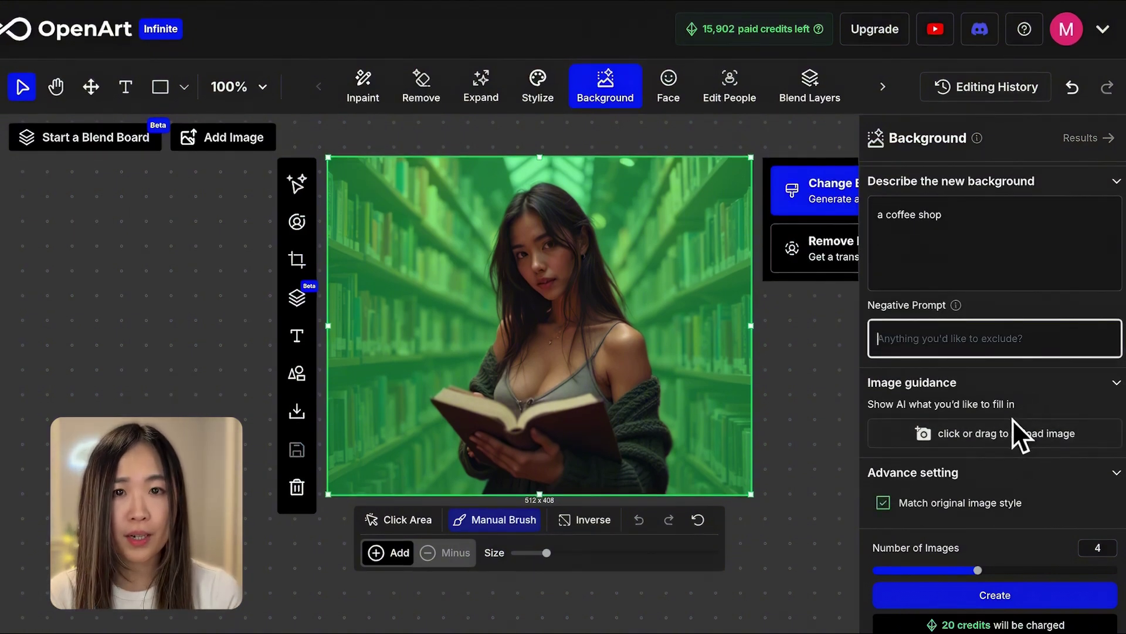
click(1008, 433)
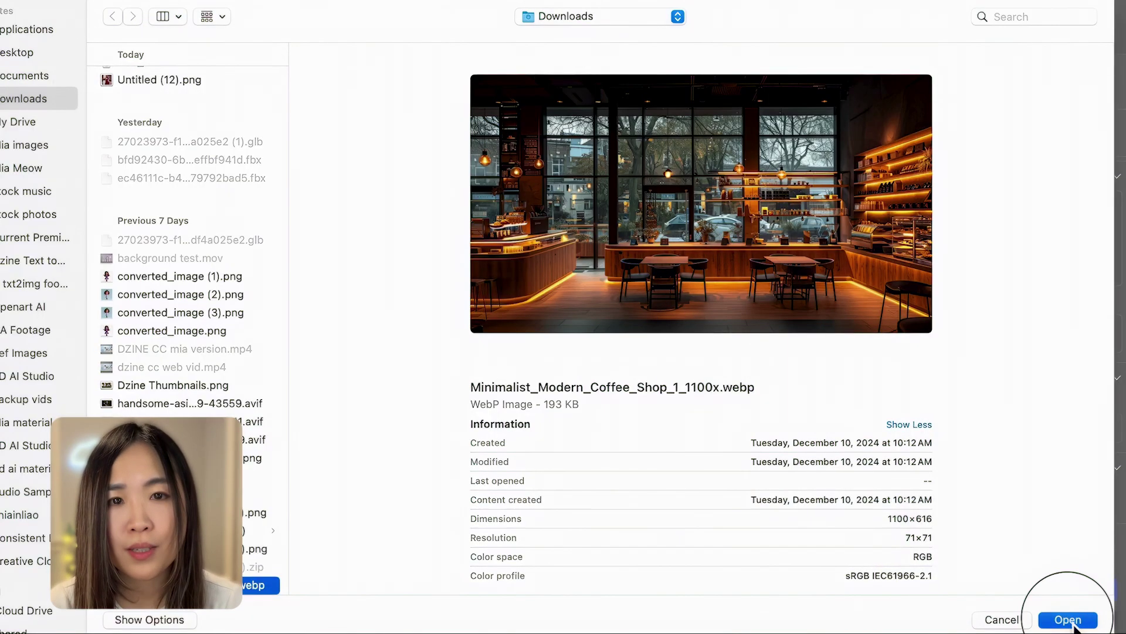
Load the coffee shop photo as guidance and generate four café backgrounds.
click(1066, 619)
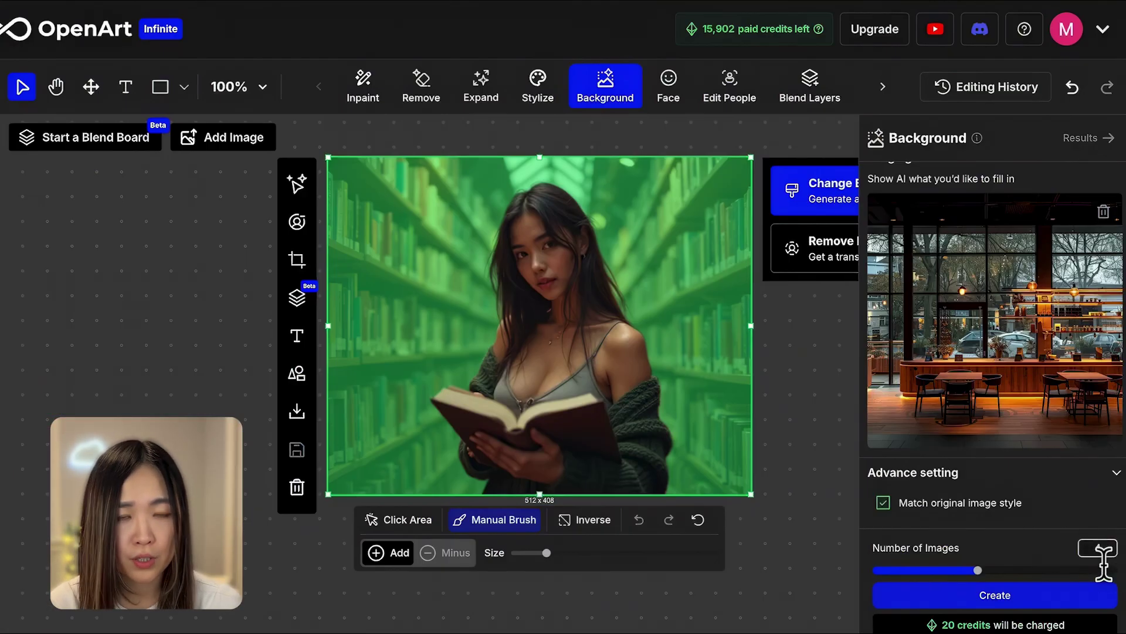
click(1028, 604)
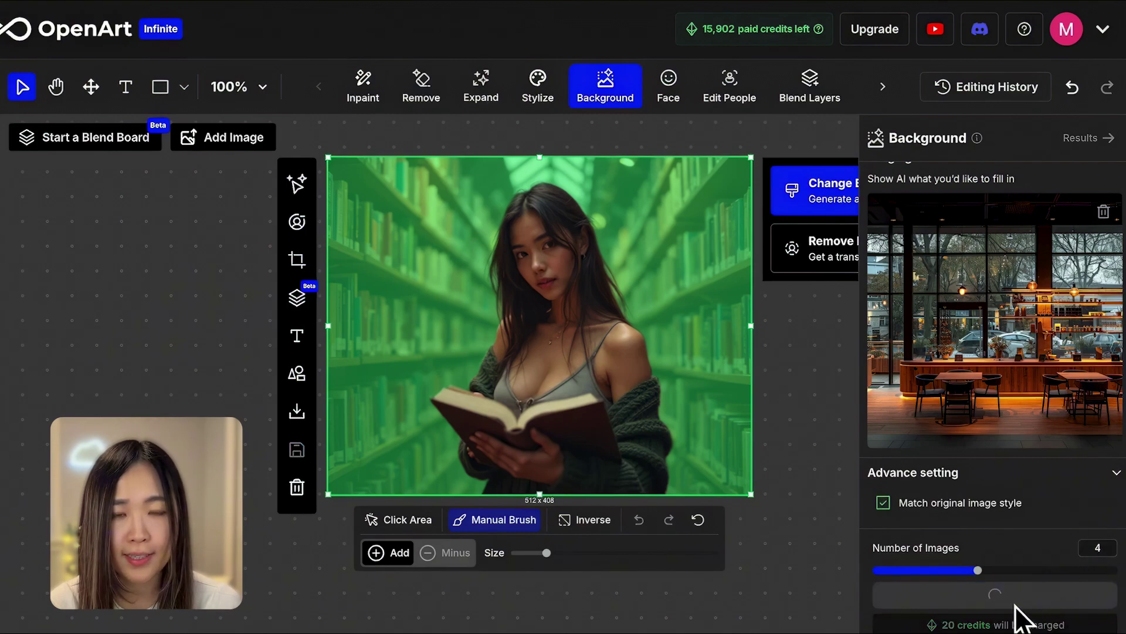
scroll(975, 452, down, 3)
scroll(976, 453, down, 2)
scroll(975, 454, down, 2)
click(1031, 476)
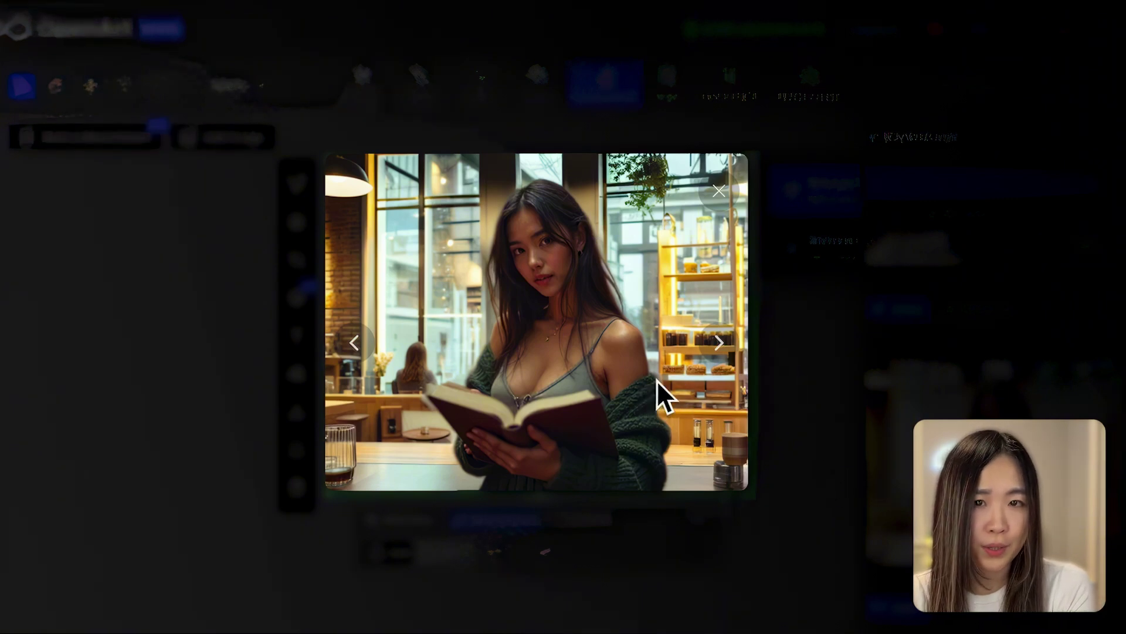
click(717, 348)
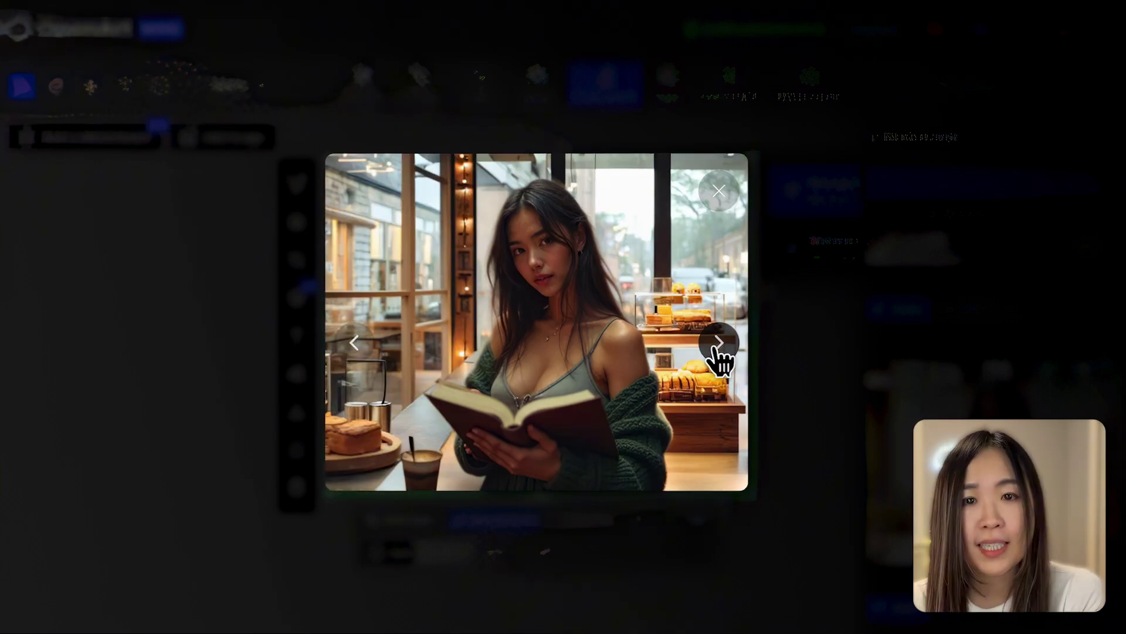
click(722, 353)
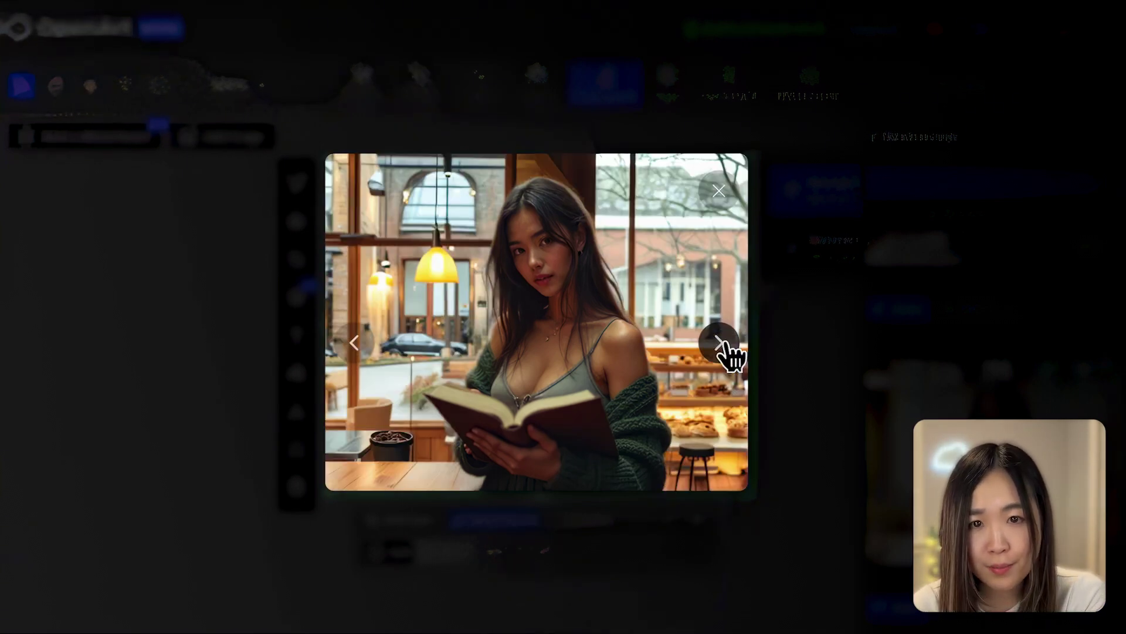
click(352, 344)
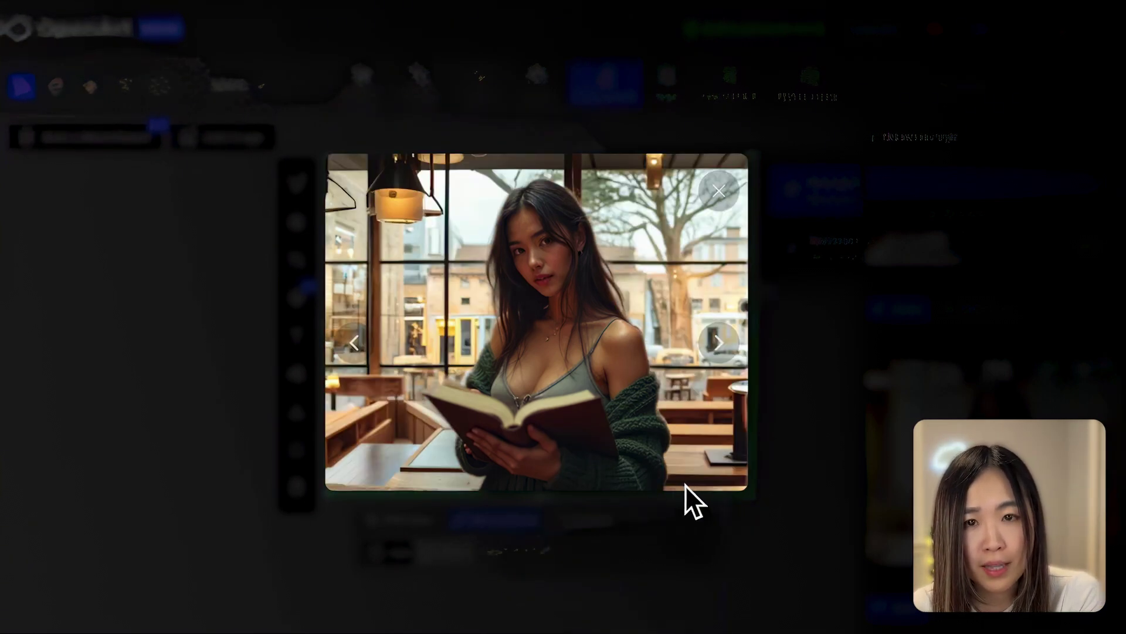
click(361, 345)
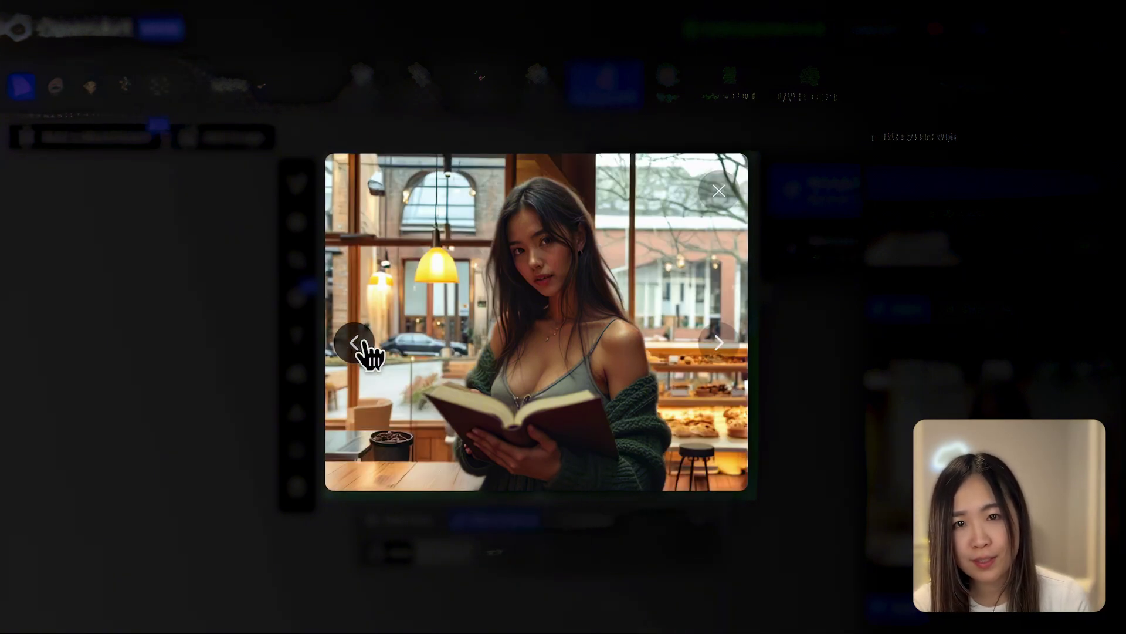
click(364, 345)
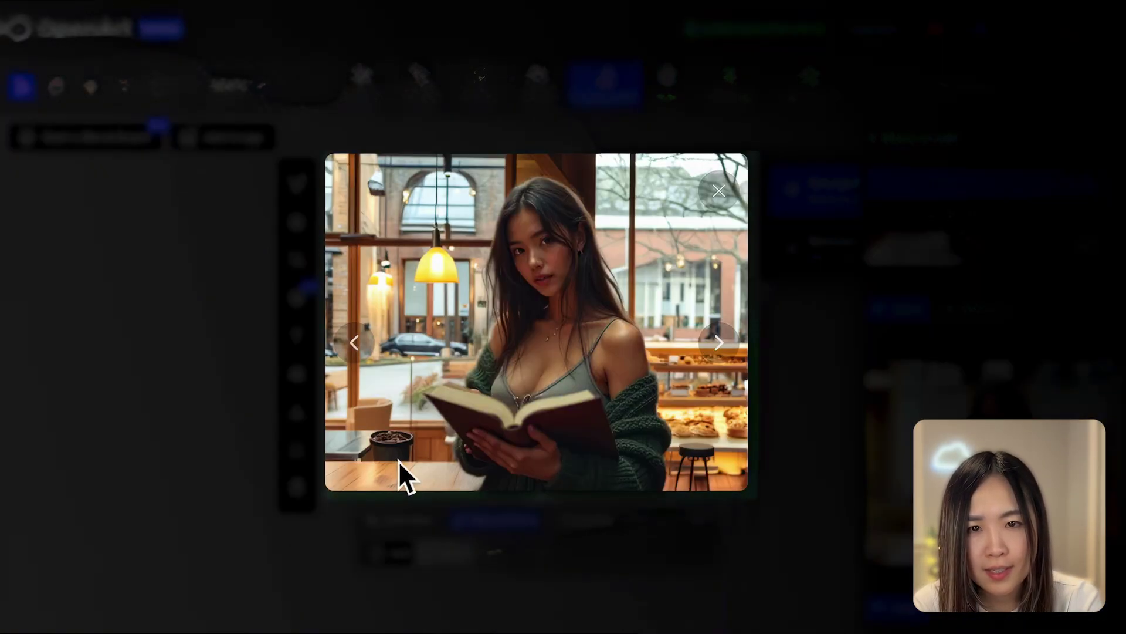
click(354, 343)
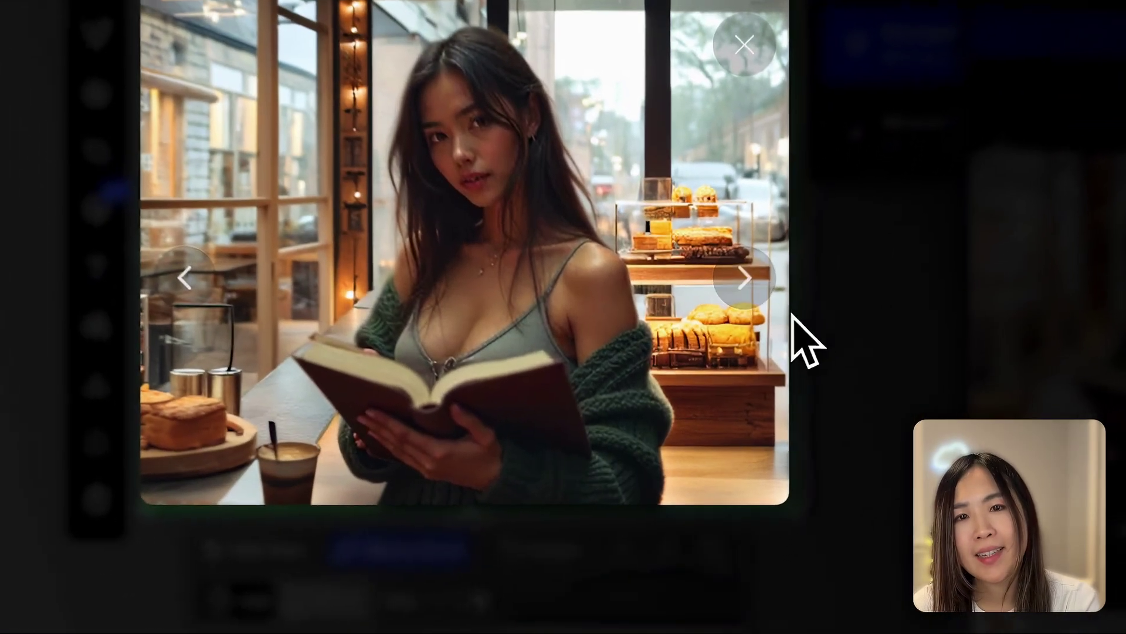
click(748, 269)
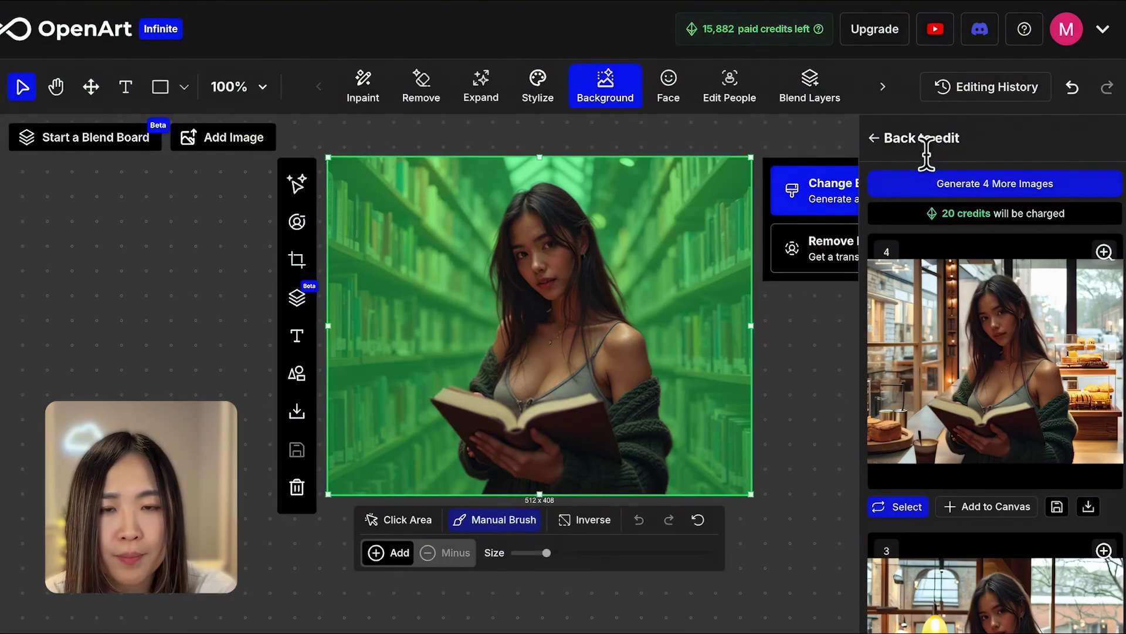
Generate a new set of café backgrounds, preview the results, and place one left of the library image.
click(883, 146)
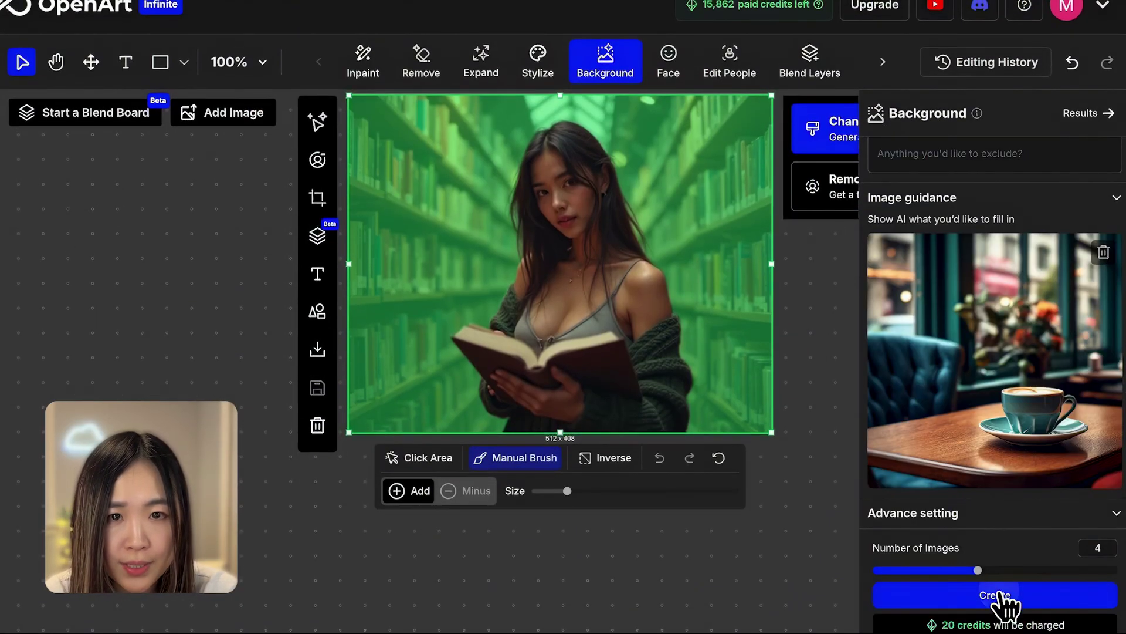
click(1004, 595)
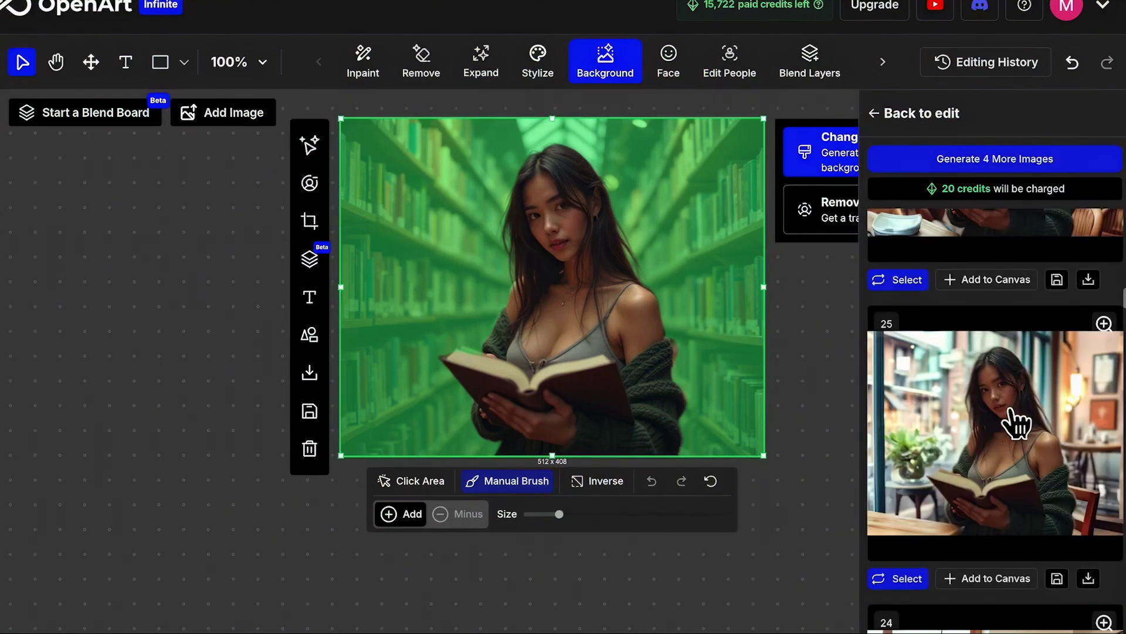
click(1013, 418)
click(356, 333)
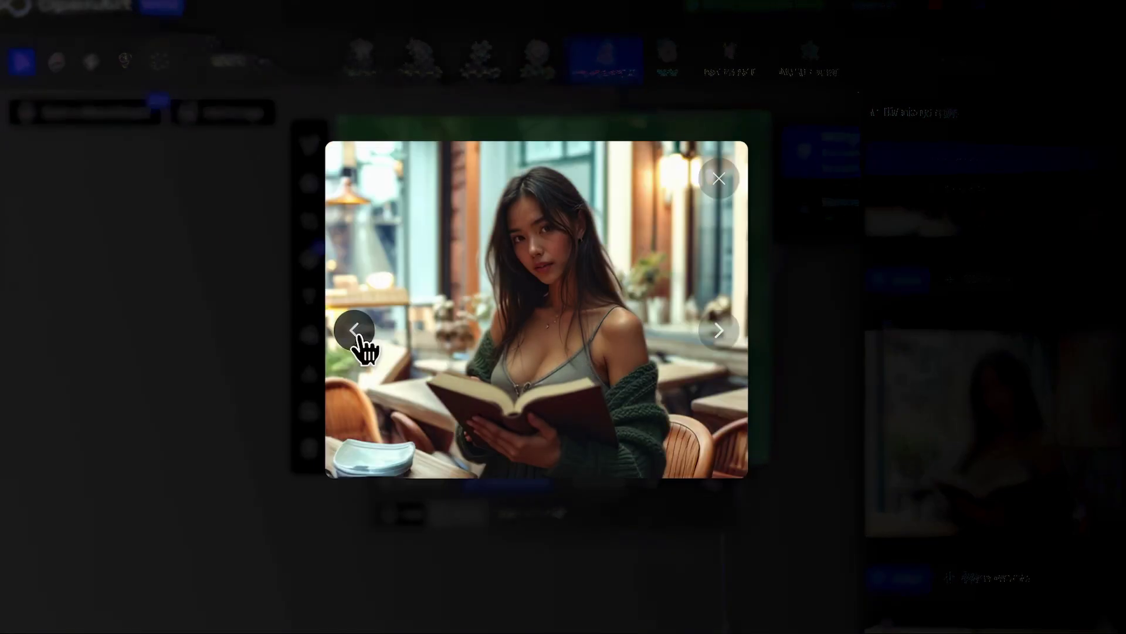
click(356, 334)
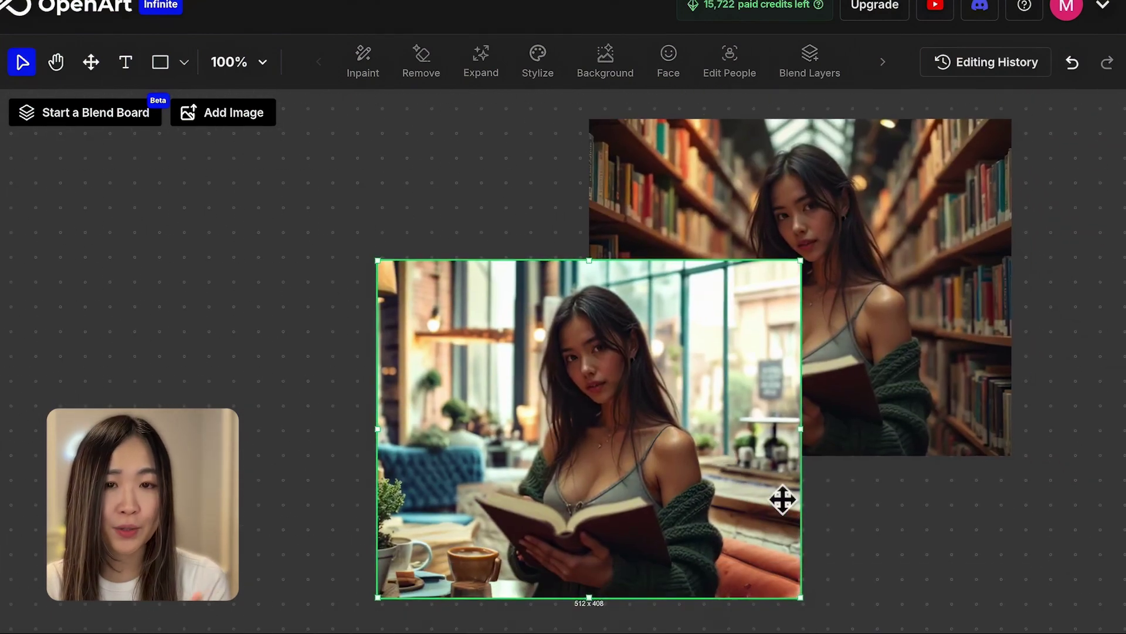
drag(691, 428, 432, 286)
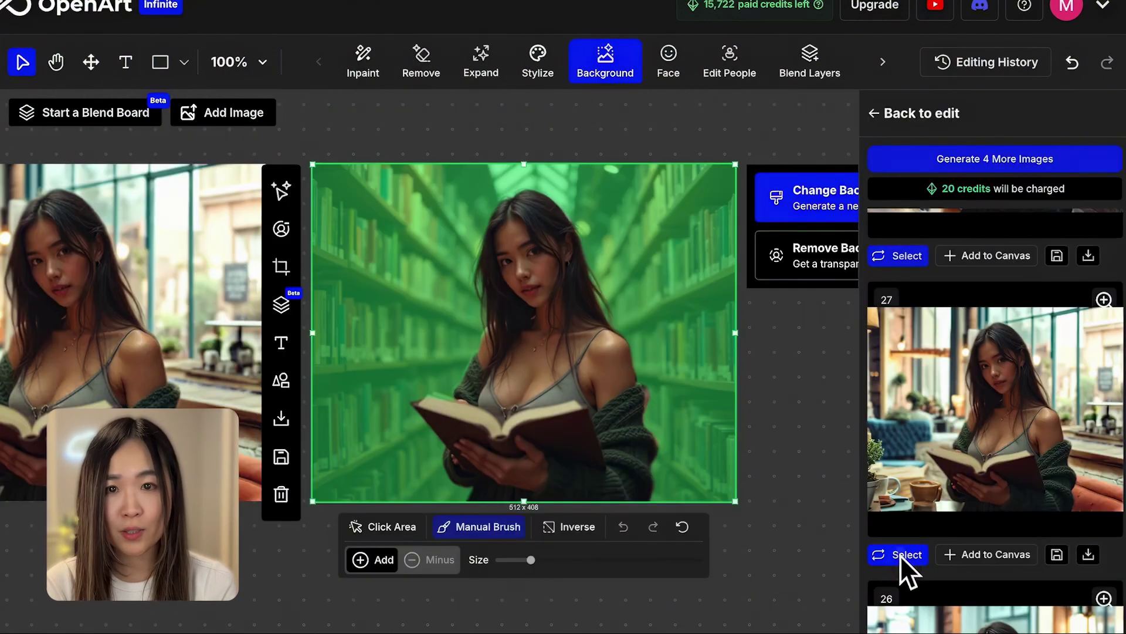
Apply café result 27 as the edited image and nudge it on the canvas.
click(900, 556)
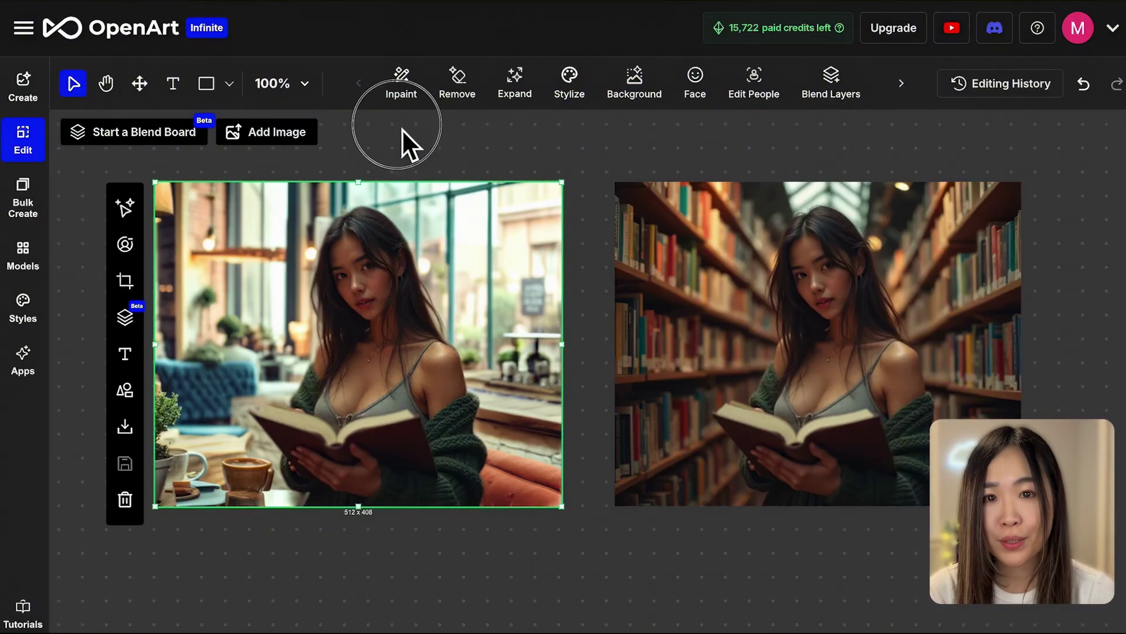
click(407, 144)
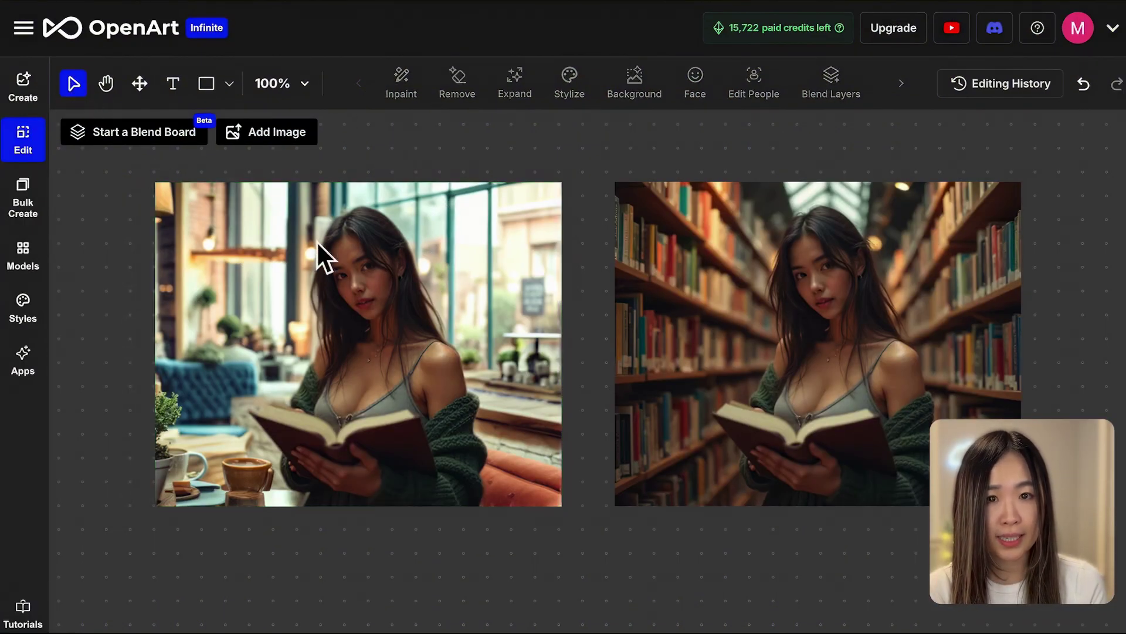
mouse_move(345, 251)
mouse_down()
mouse_move(417, 289)
mouse_move(443, 276)
mouse_up()
Try the Hand, Move, Text and speech-bubble shape tools on the café image.
click(106, 84)
mouse_move(431, 159)
mouse_down()
mouse_move(642, 283)
mouse_move(647, 205)
mouse_up()
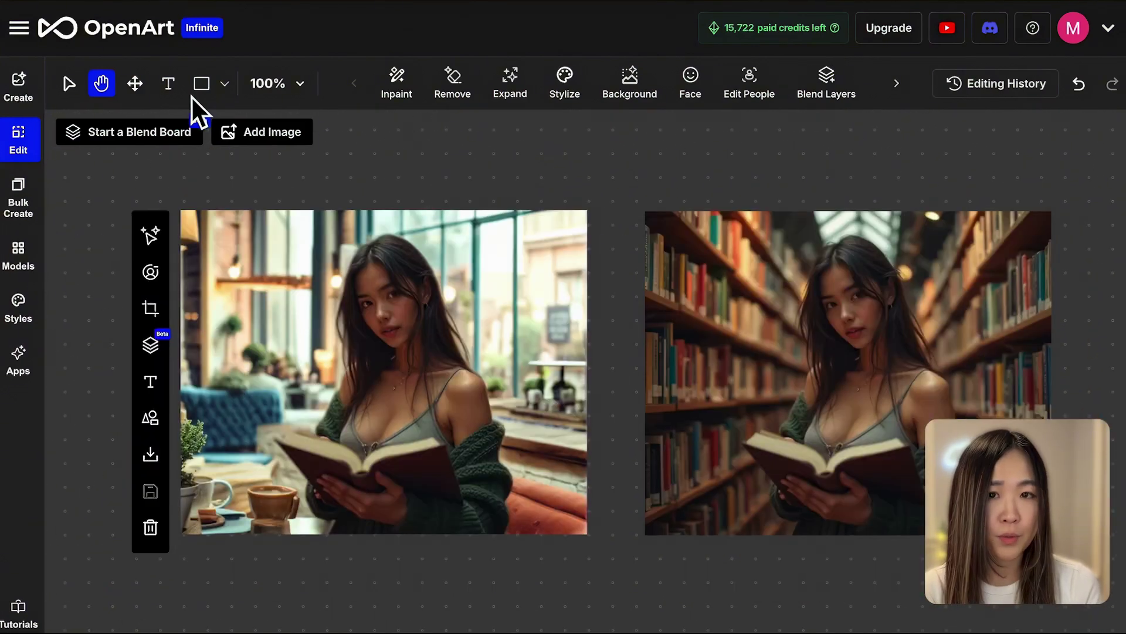
click(134, 84)
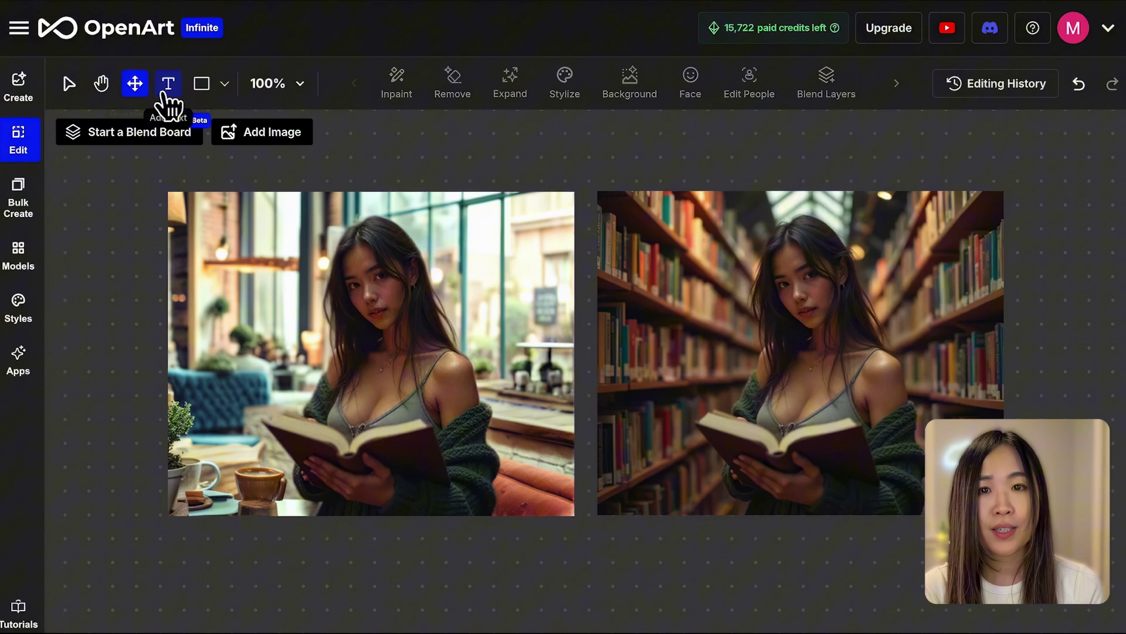
click(168, 102)
click(409, 291)
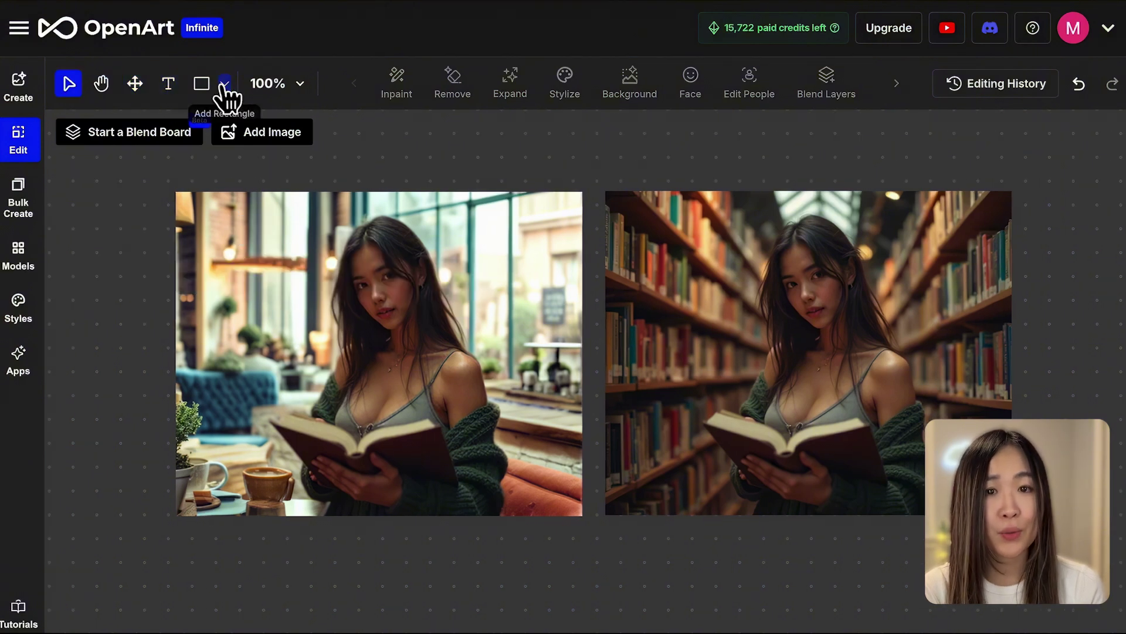
click(227, 84)
click(221, 139)
click(490, 218)
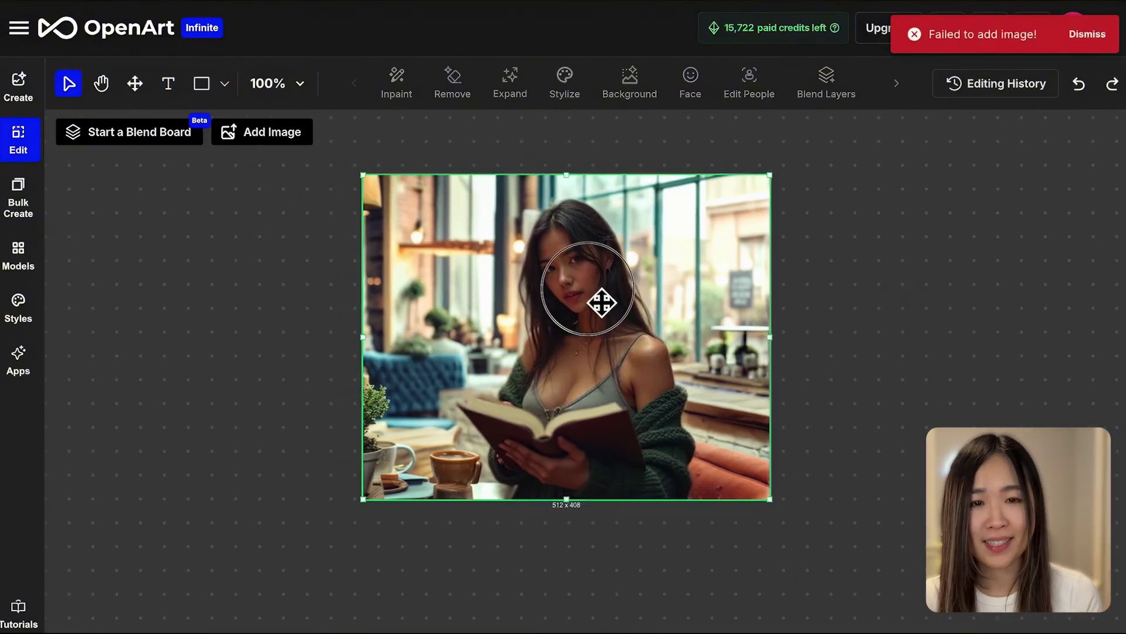
Start object removal on the café image and brush a small mask at the top-left.
click(602, 303)
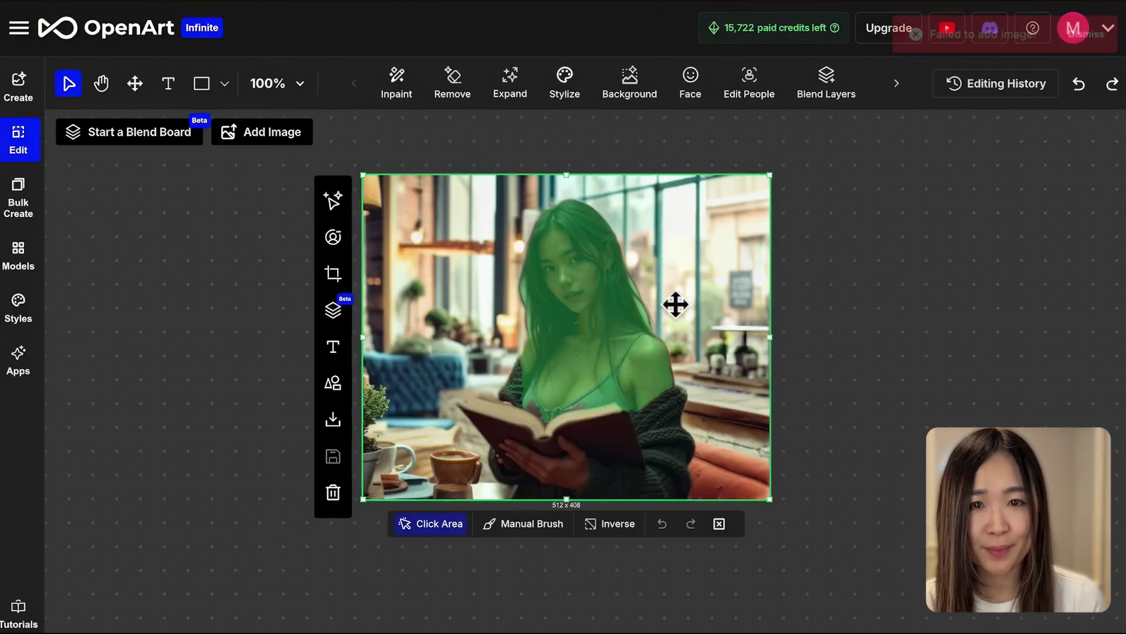
click(454, 88)
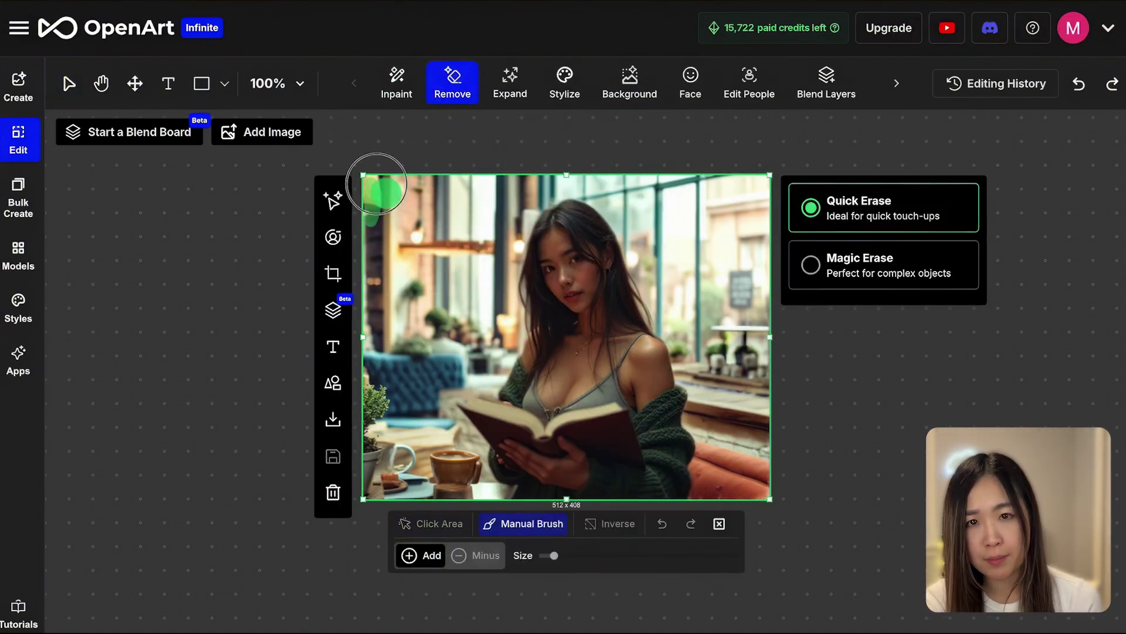
drag(378, 170, 380, 174)
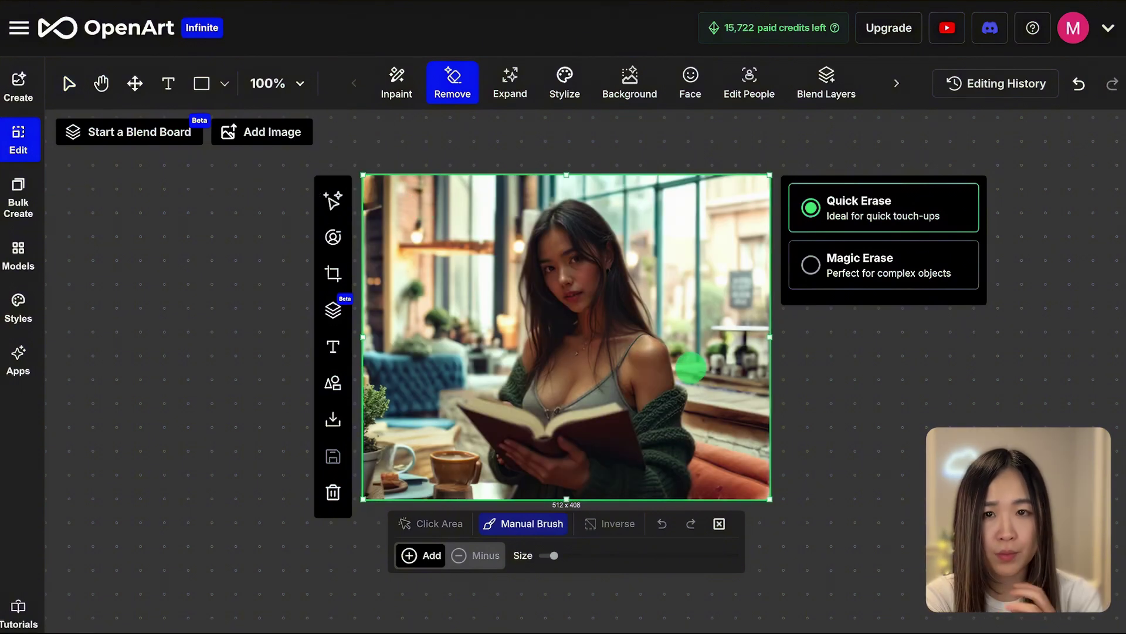
click(378, 190)
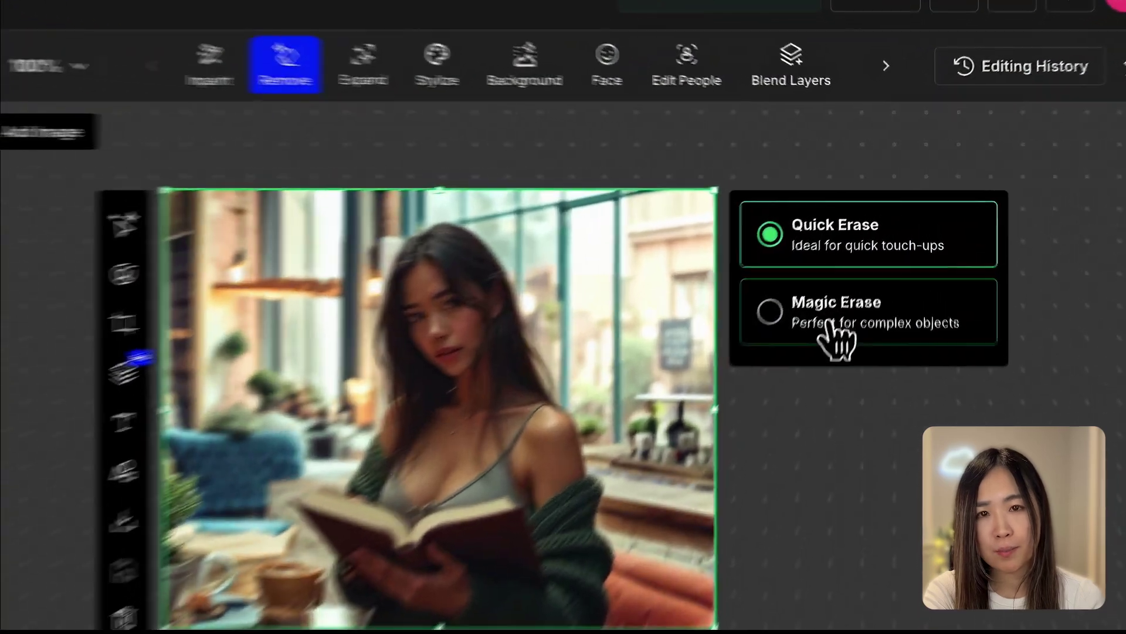
Switch to complex-object erasing, mark the blue couch, then hand-paint the bottom-edge clutter.
click(874, 272)
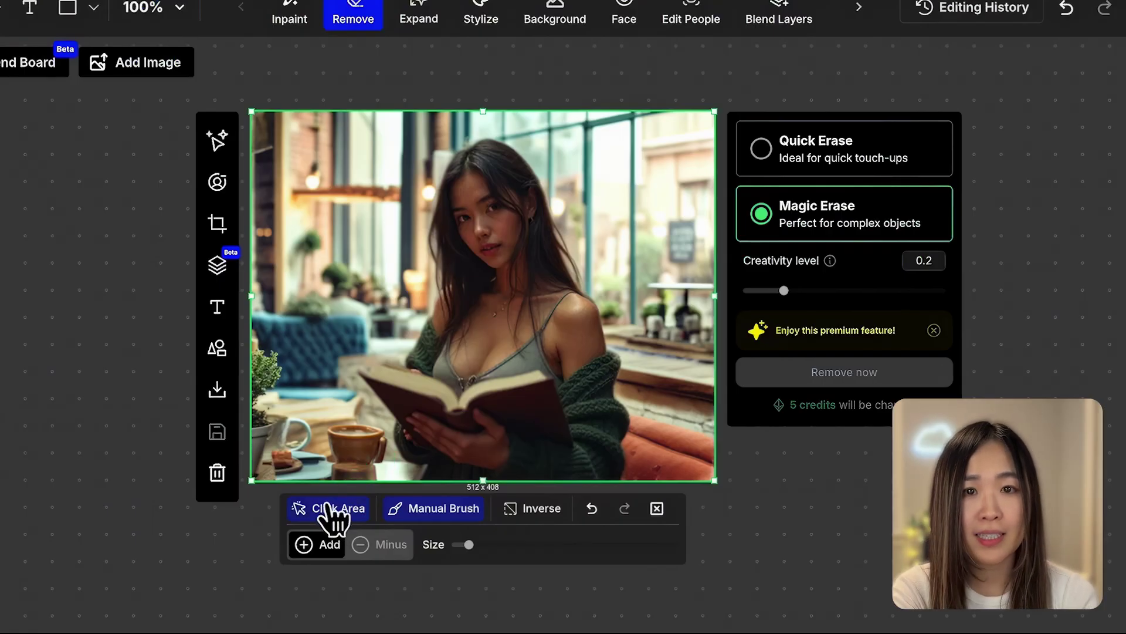
click(332, 510)
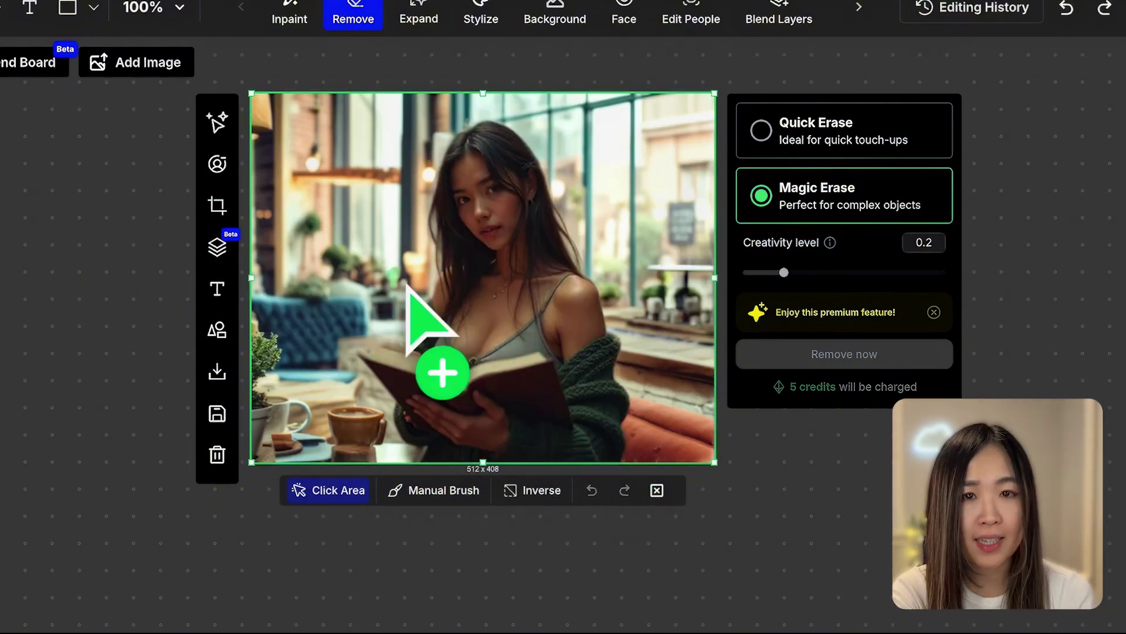
click(279, 291)
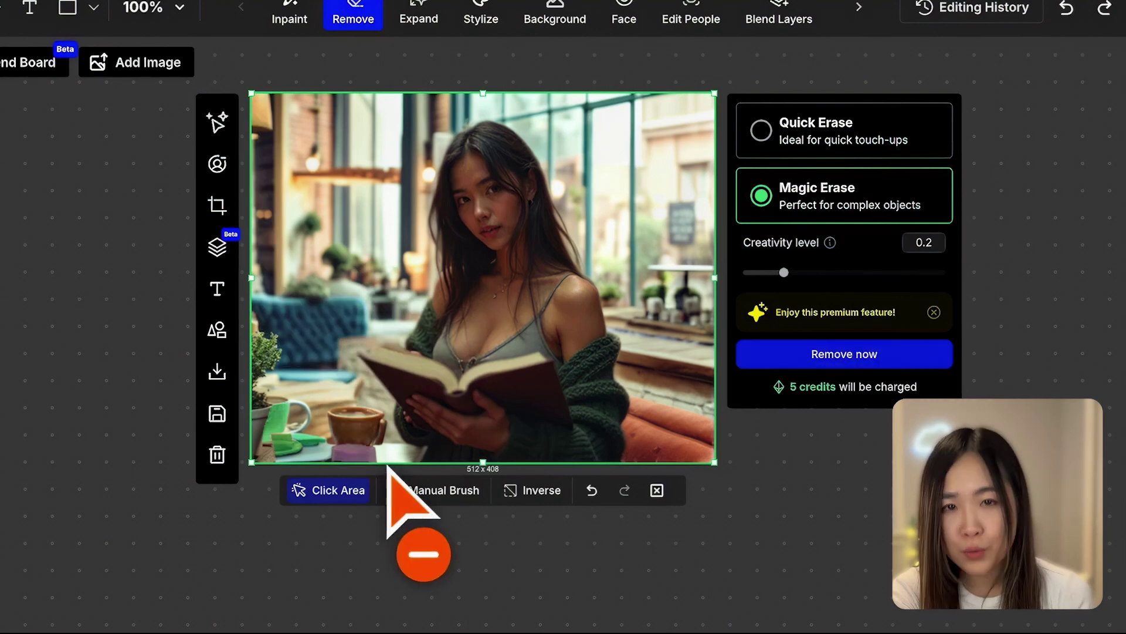
click(446, 492)
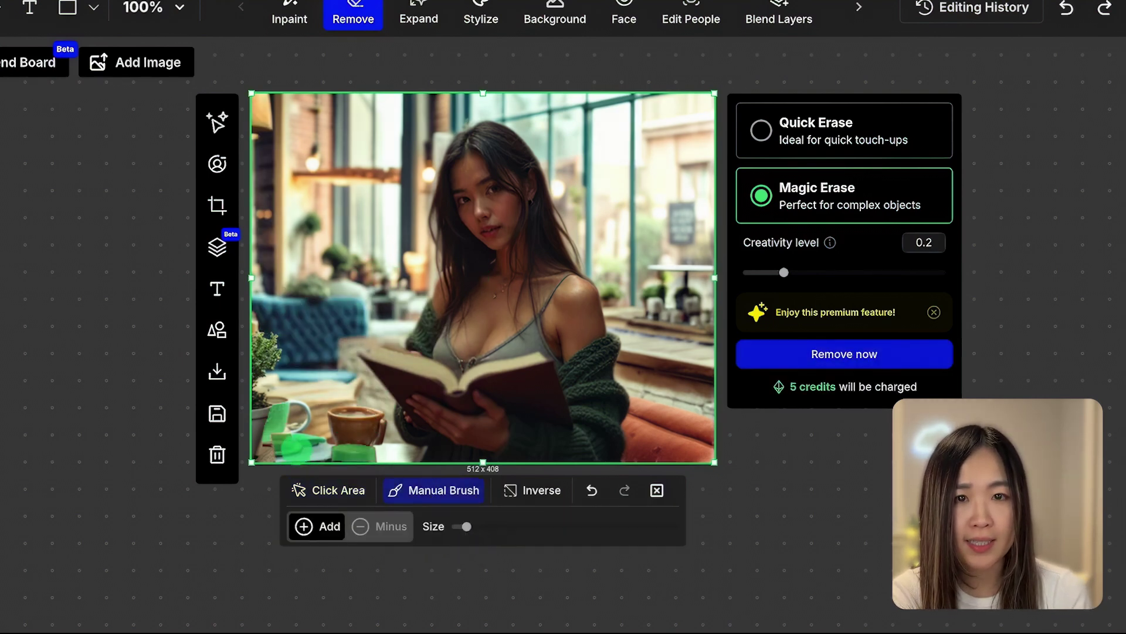
drag(275, 453, 354, 458)
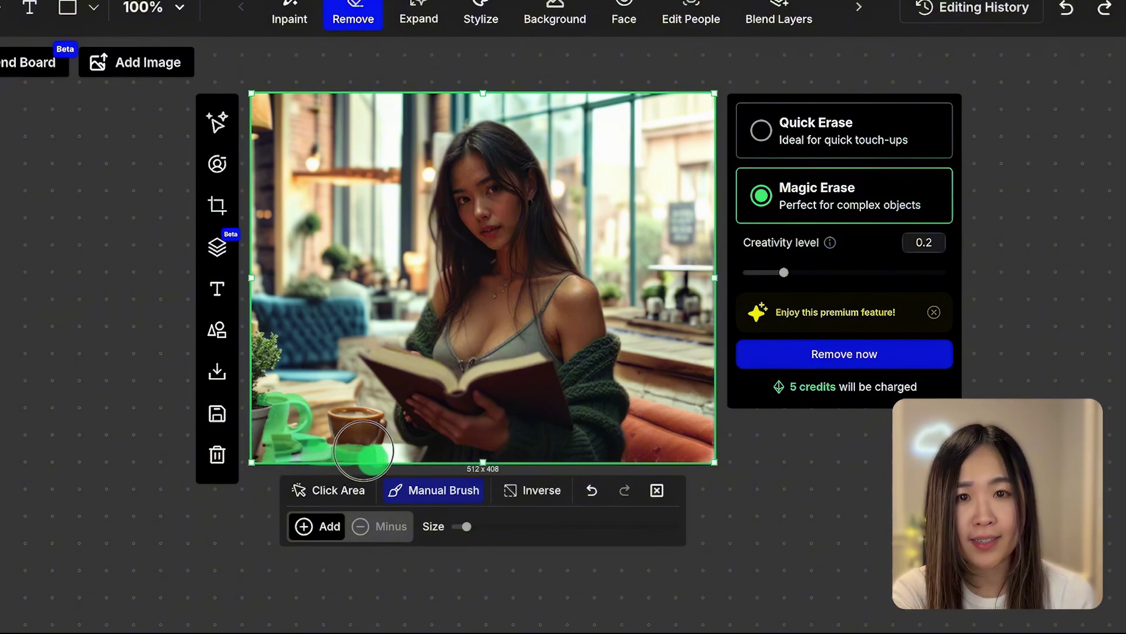
Try the Minus and Inverse mask modes, then run Magic Erase at creativity 0.4.
click(400, 528)
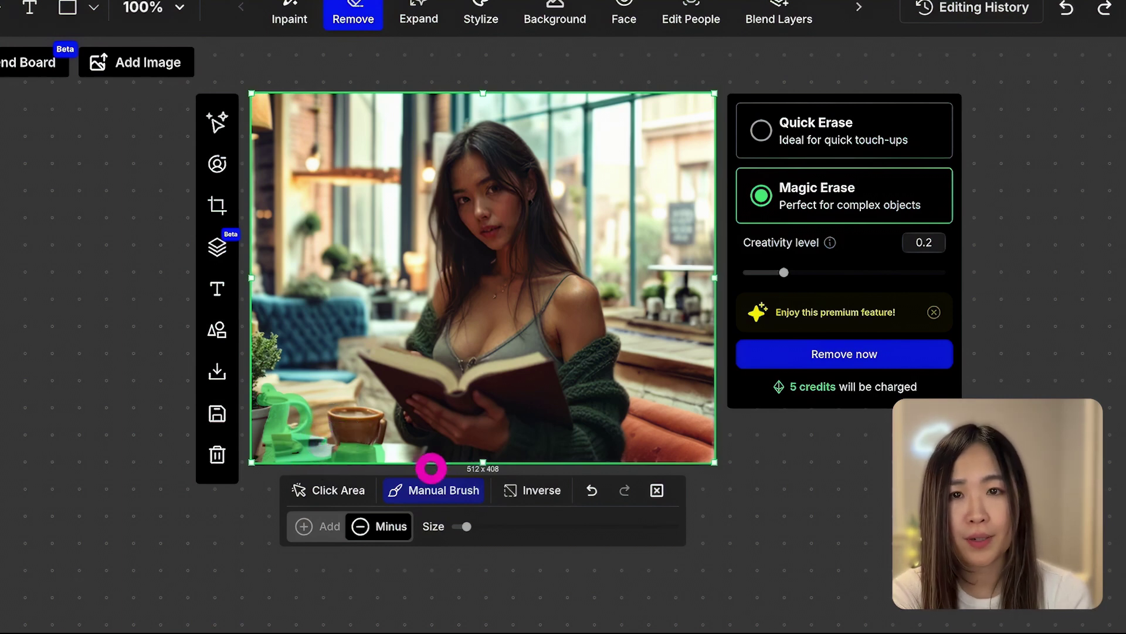
click(555, 499)
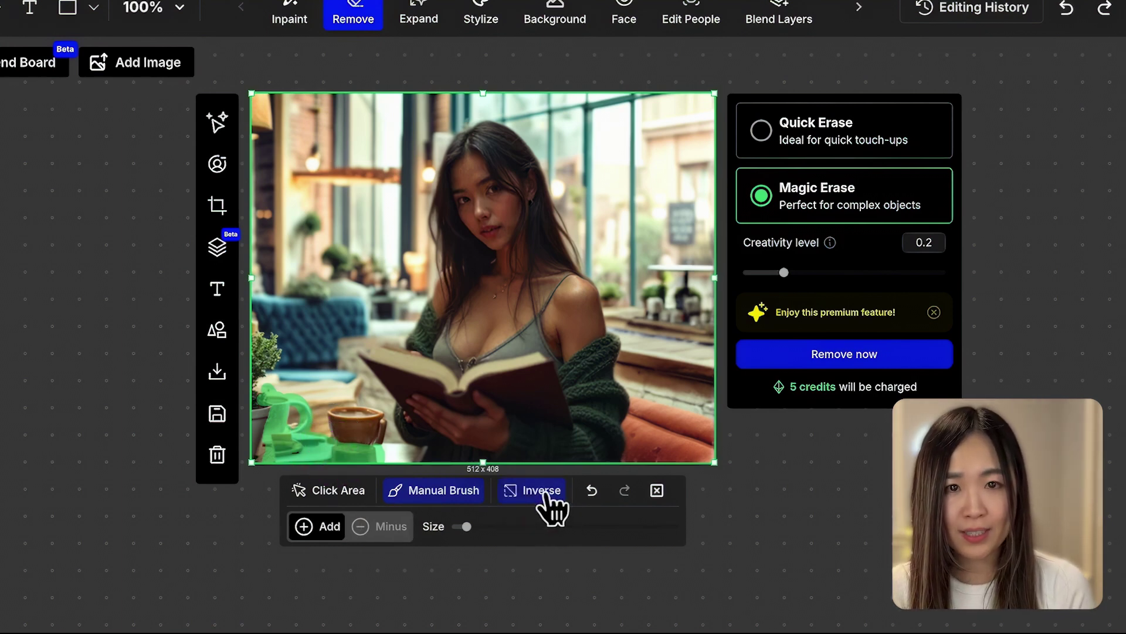
click(554, 511)
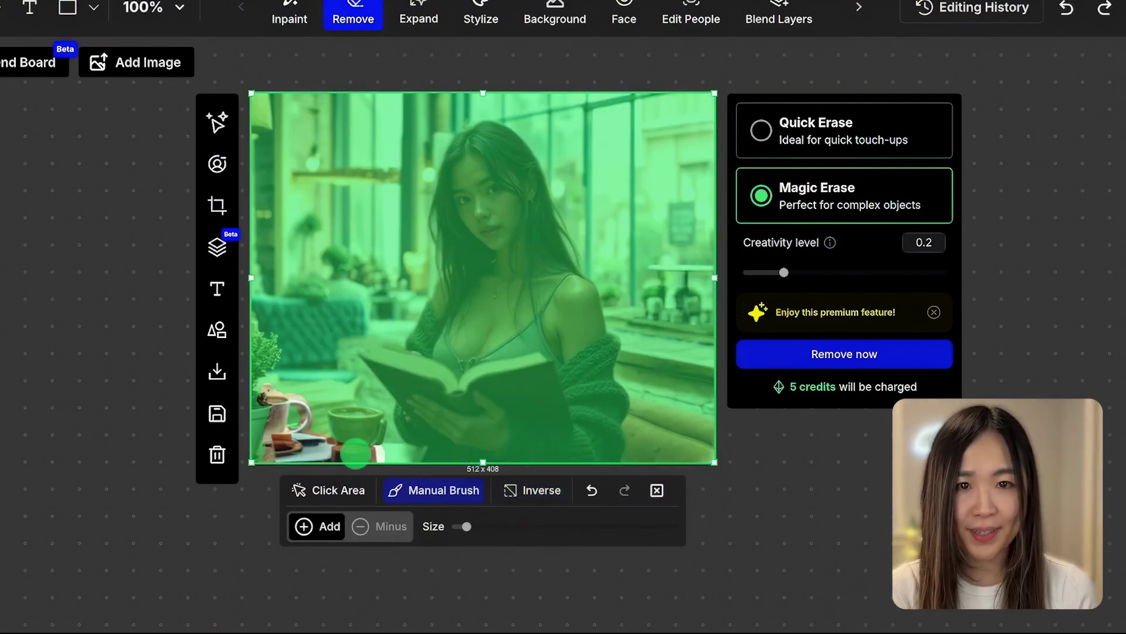
click(528, 495)
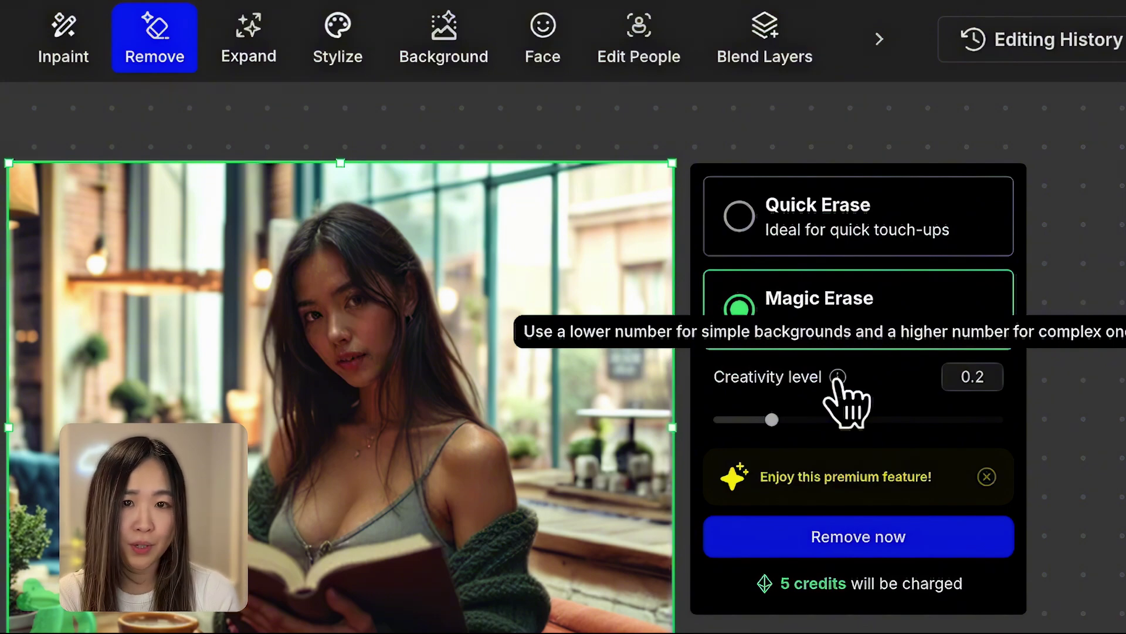
click(935, 390)
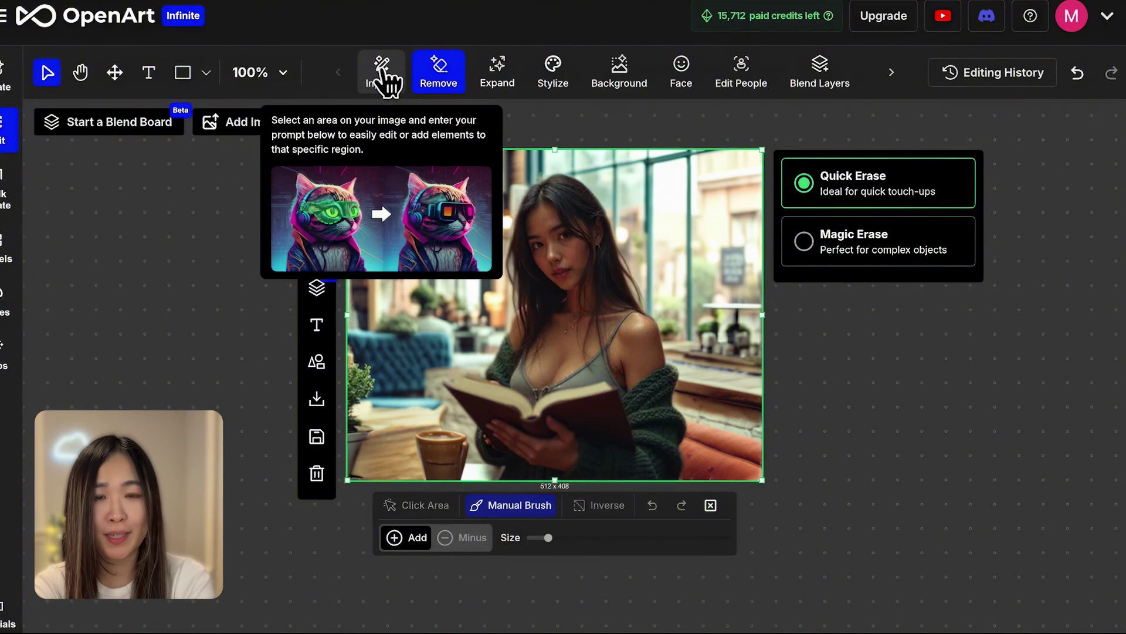
Mask the bottom-left table area for Inpaint with the wood-table prompt and Photorealistic model.
click(385, 84)
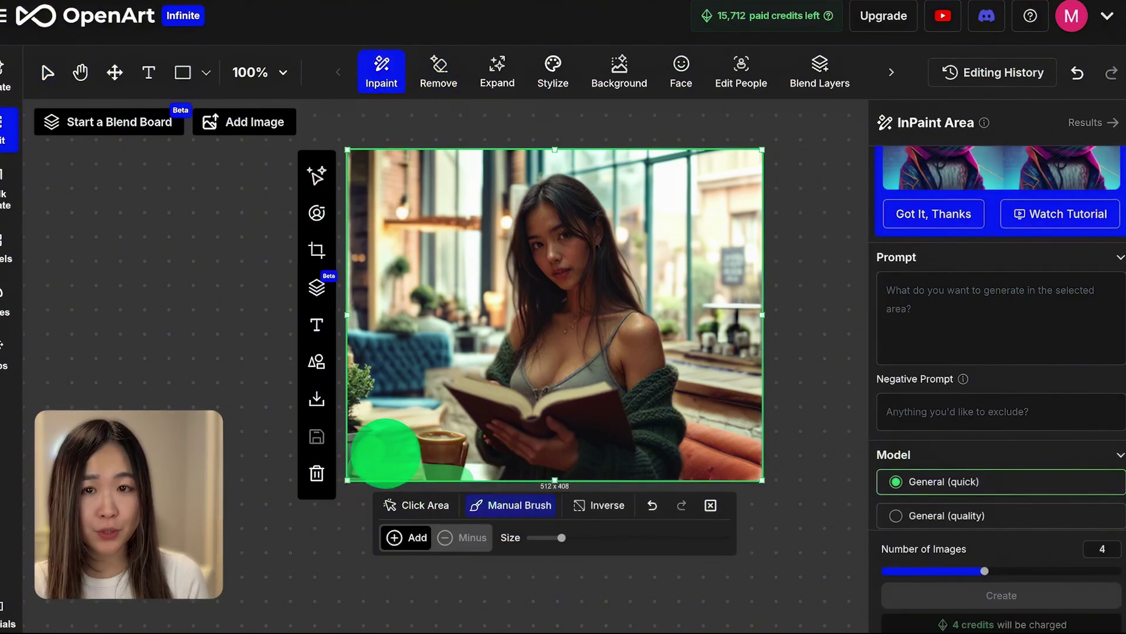
drag(397, 449, 462, 450)
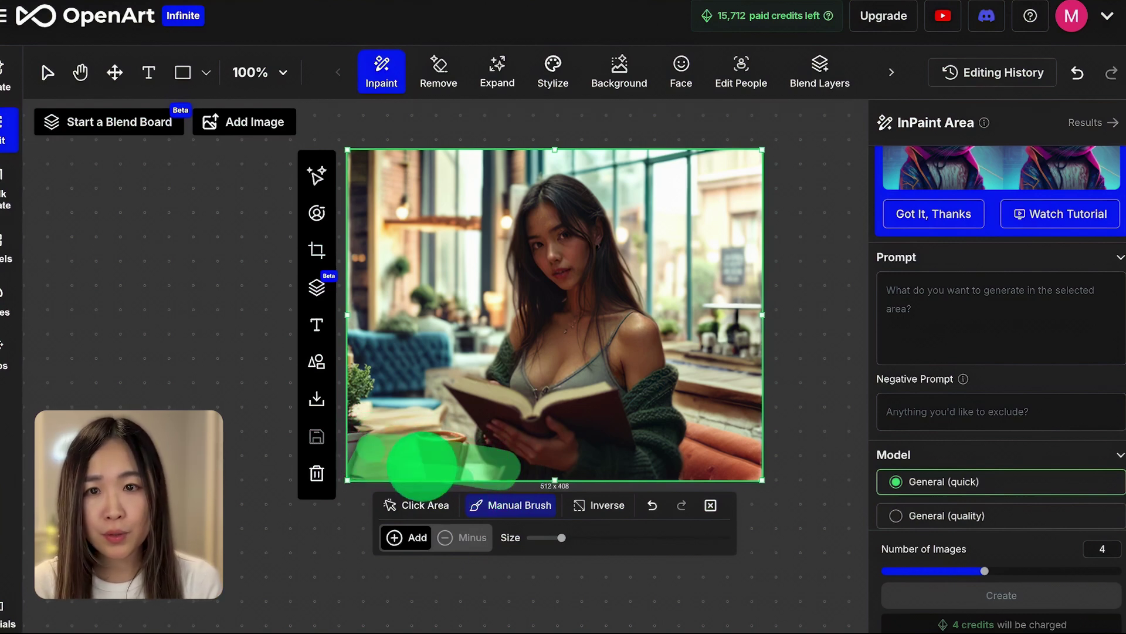
click(969, 303)
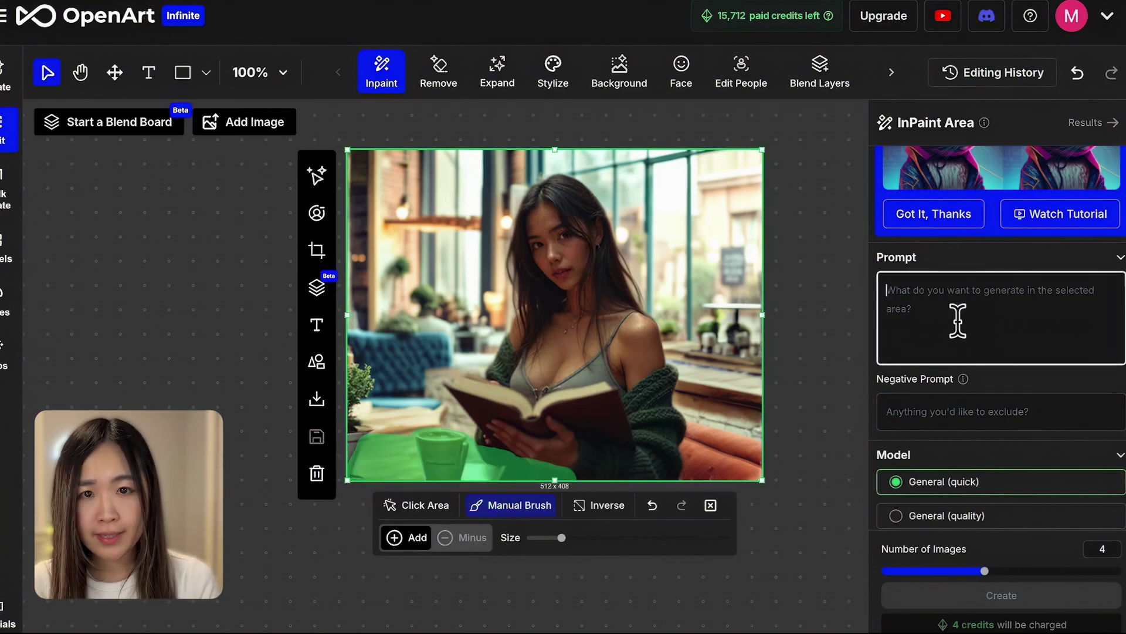
text(a wood table with a cup of coffee on top)
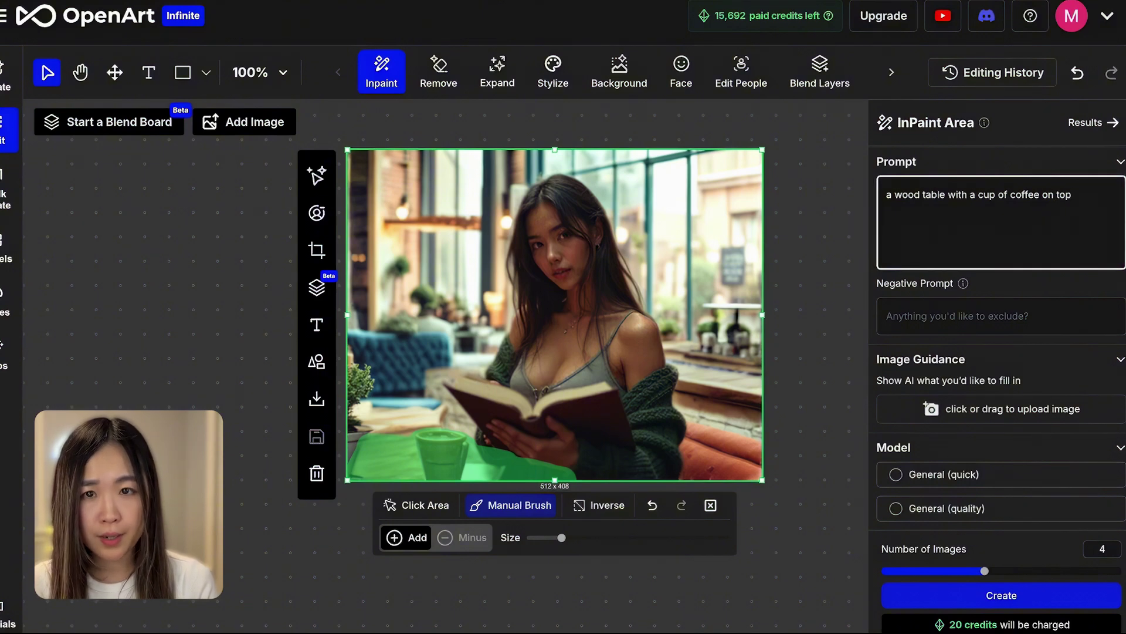
scroll(1039, 499, down, 2)
click(1039, 499)
scroll(1039, 498, down, 1)
scroll(1038, 495, down, 1)
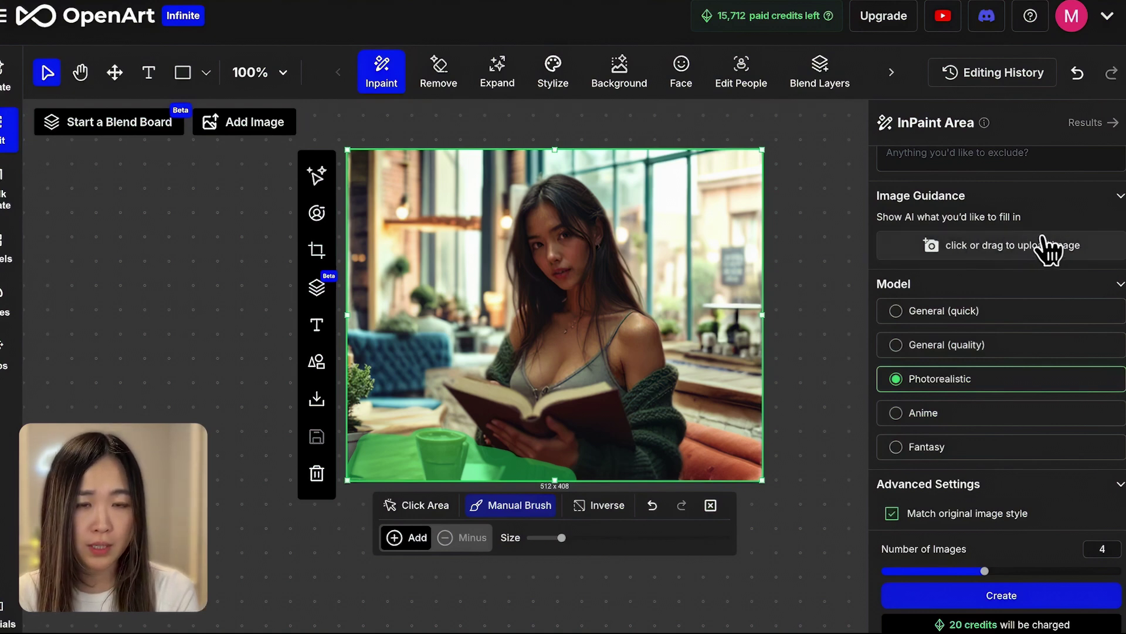
scroll(1039, 369, down, 1)
scroll(1039, 370, down, 1)
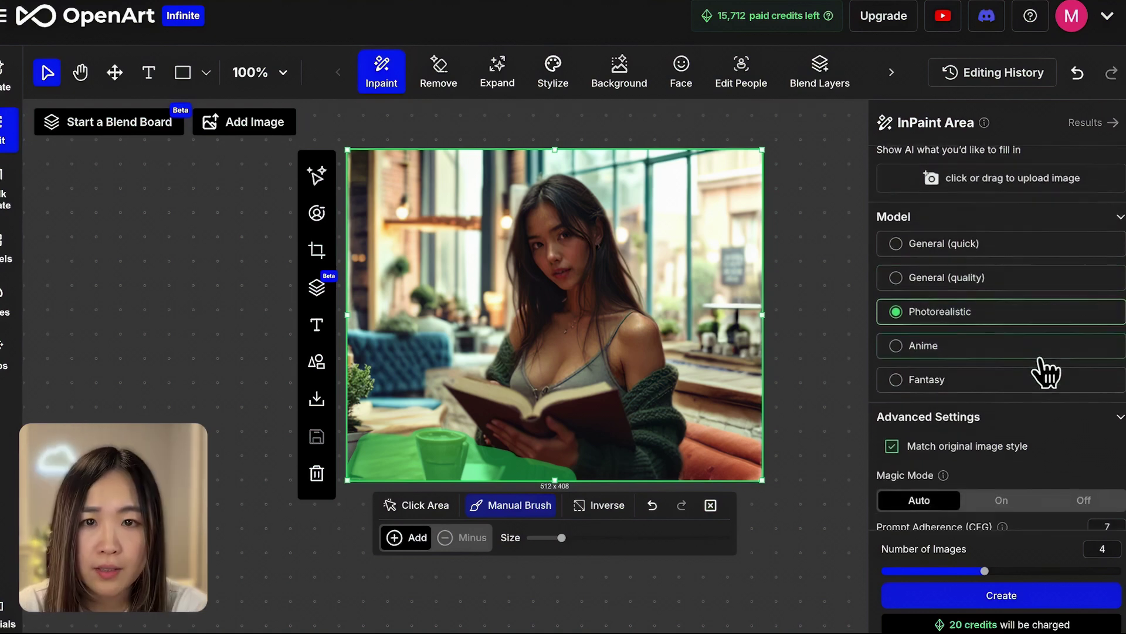
scroll(1040, 366, down, 1)
scroll(1040, 359, down, 1)
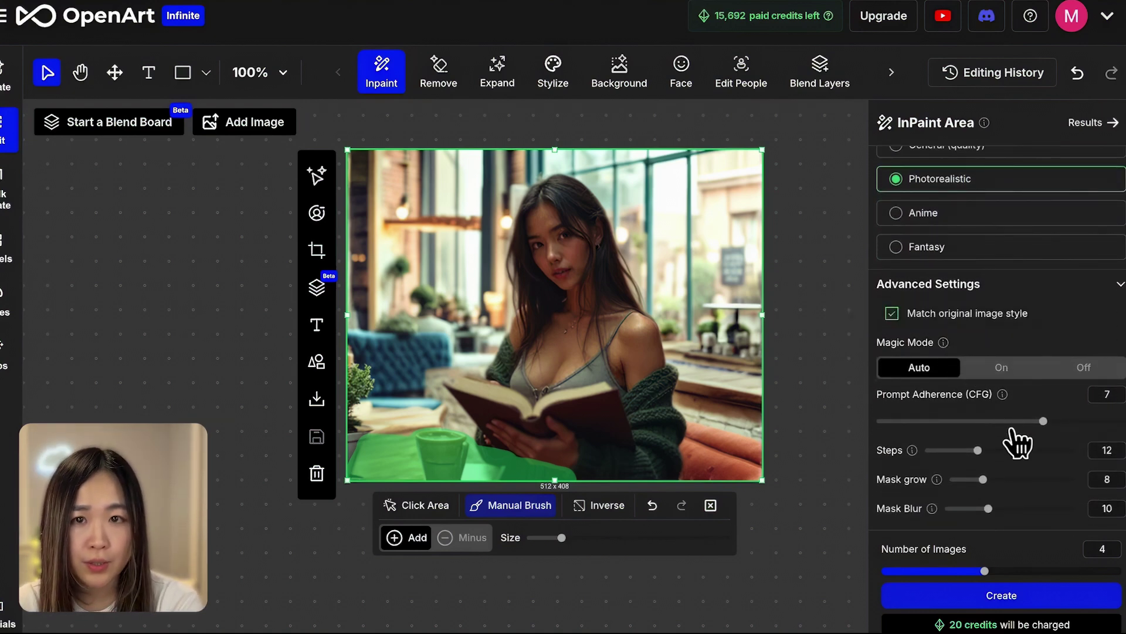
Generate the table versions, compare them, and keep the one with the coffee cup.
click(1008, 597)
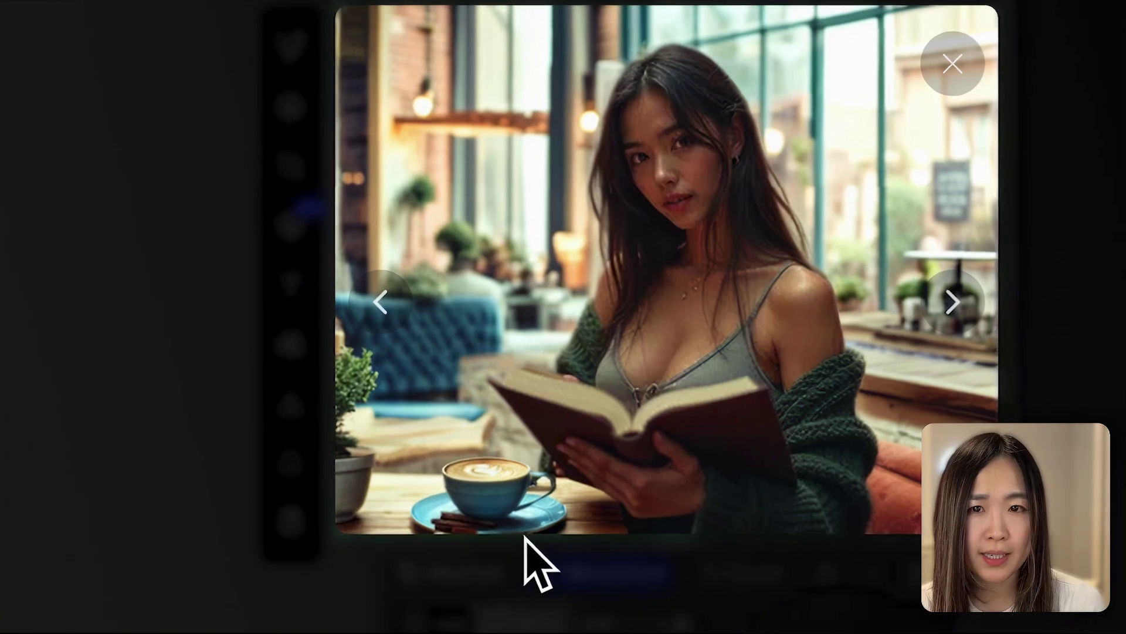
click(950, 306)
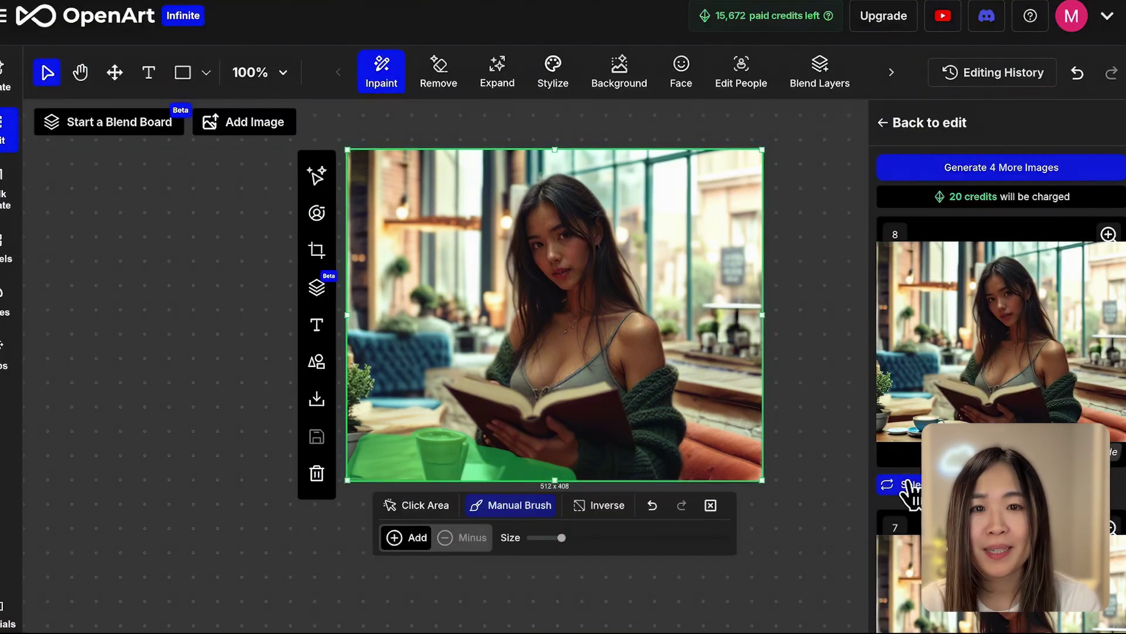
click(907, 486)
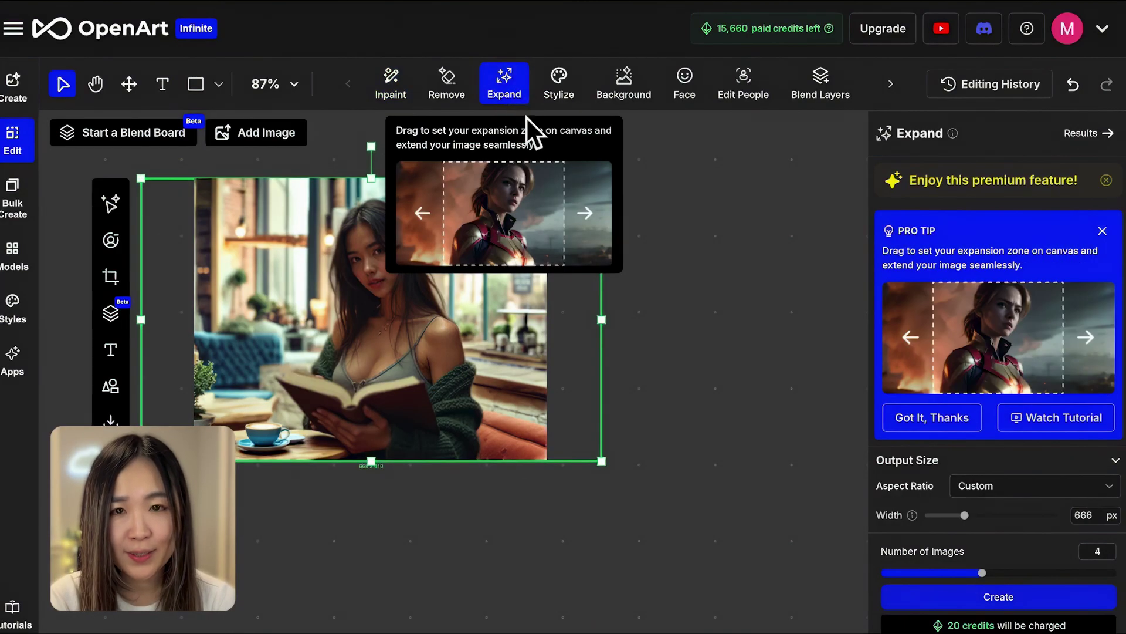
Widen the image expansion area by dragging its edges outward.
drag(602, 320, 699, 322)
drag(420, 461, 422, 546)
drag(719, 379, 782, 379)
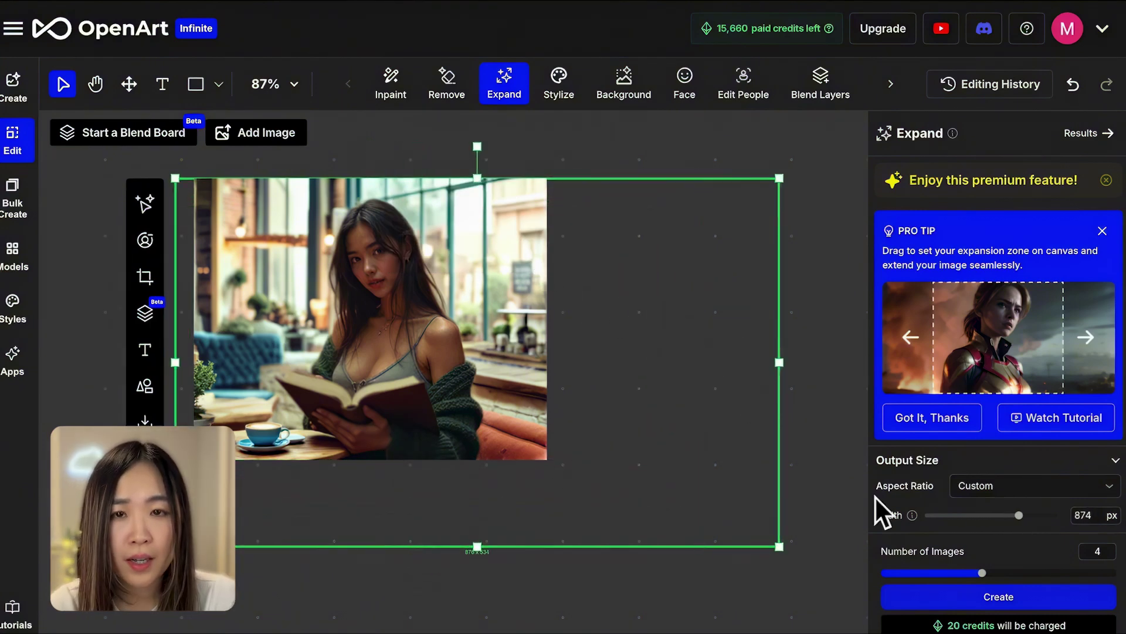
Try 3:2, square and 16:9 aspect ratios, then reposition the photo inside the frame.
click(1041, 493)
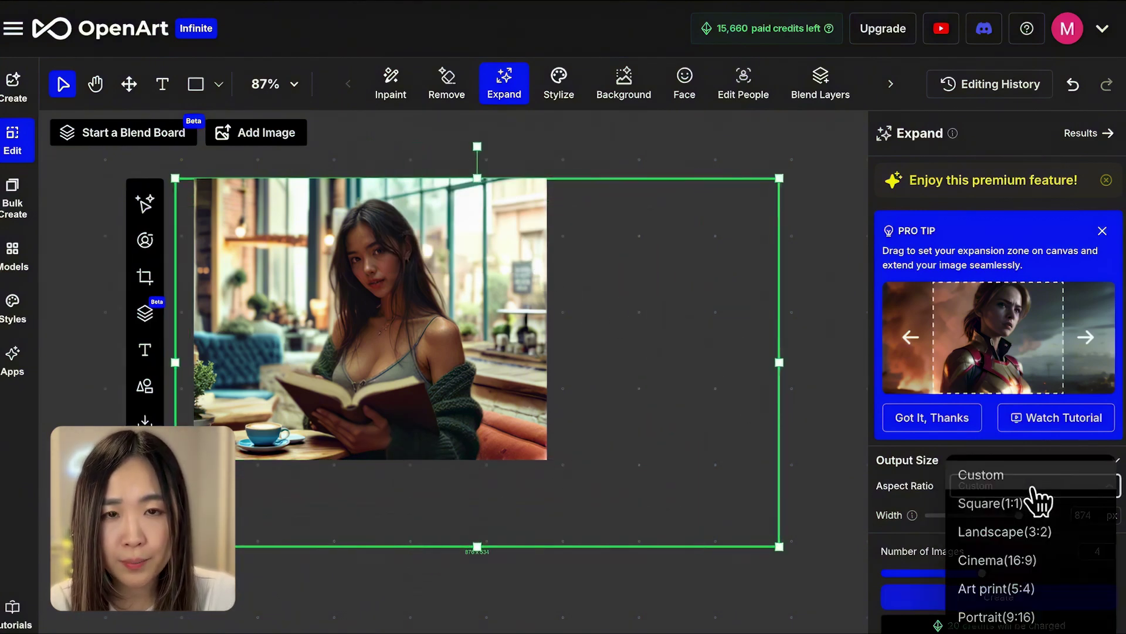
click(1028, 532)
click(1041, 493)
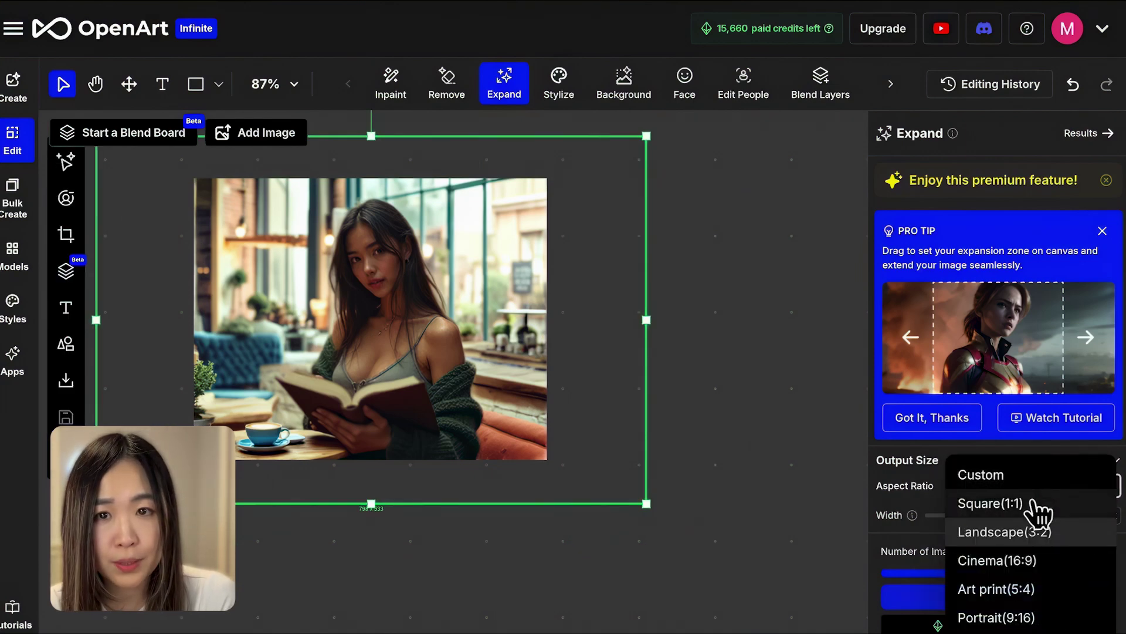
click(1008, 507)
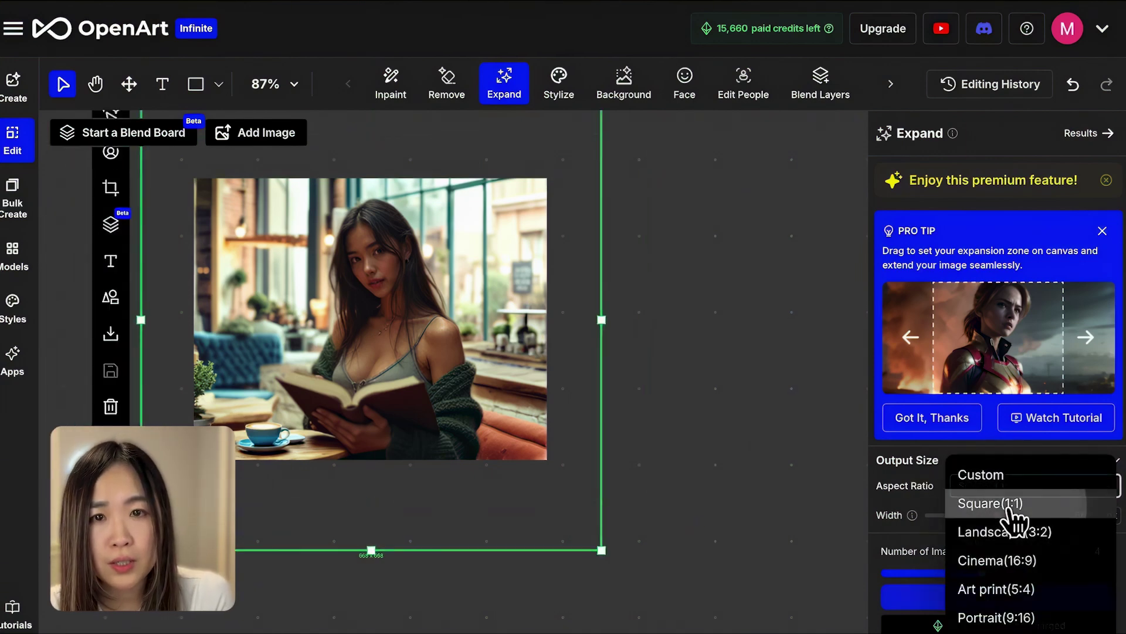
click(1109, 494)
click(1013, 560)
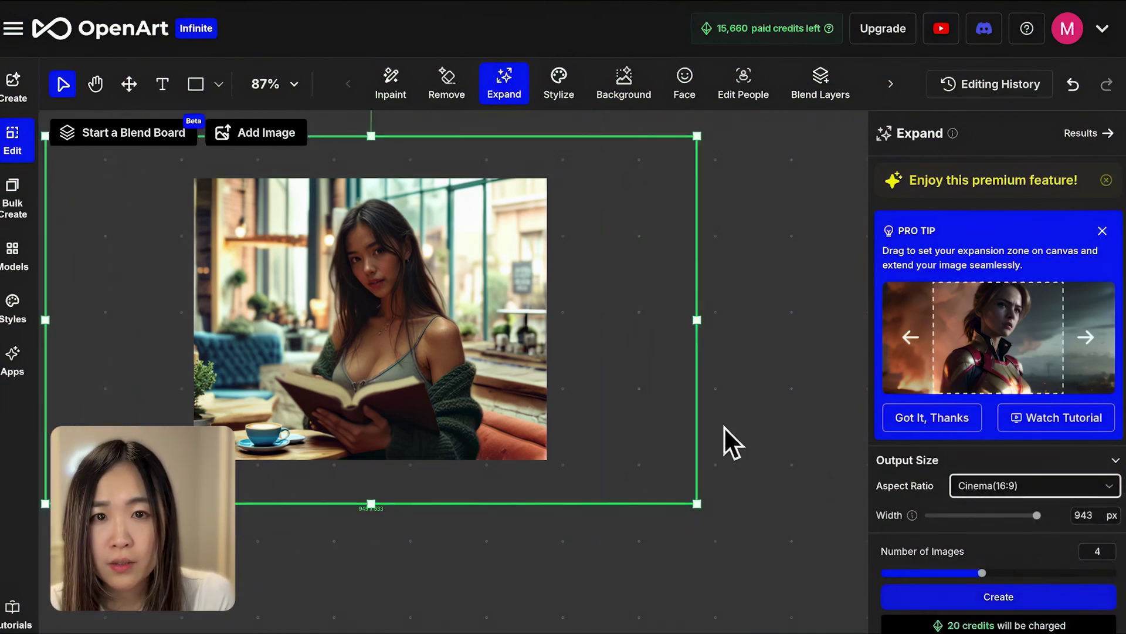
drag(669, 430, 765, 433)
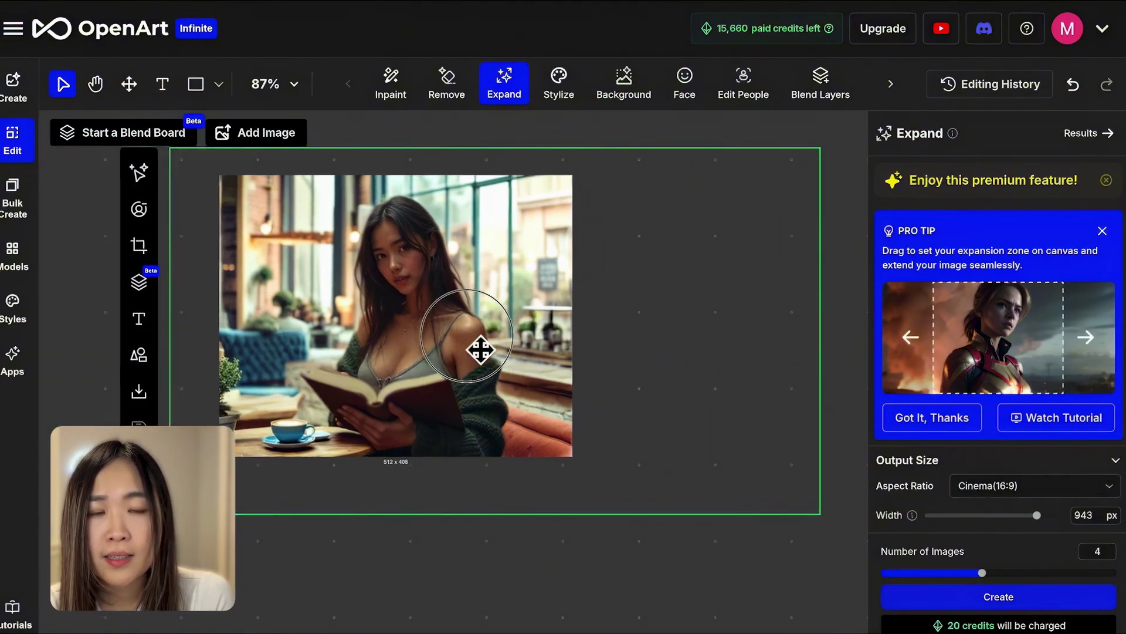
drag(466, 366, 466, 369)
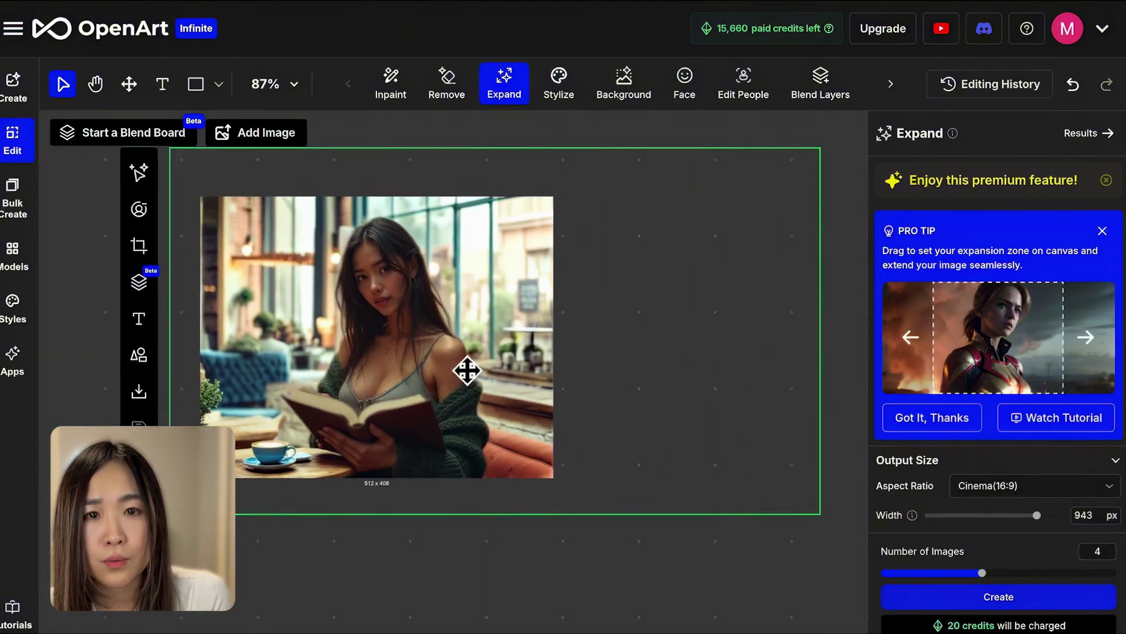
scroll(968, 396, down, 2)
drag(934, 441, 927, 445)
text(a s)
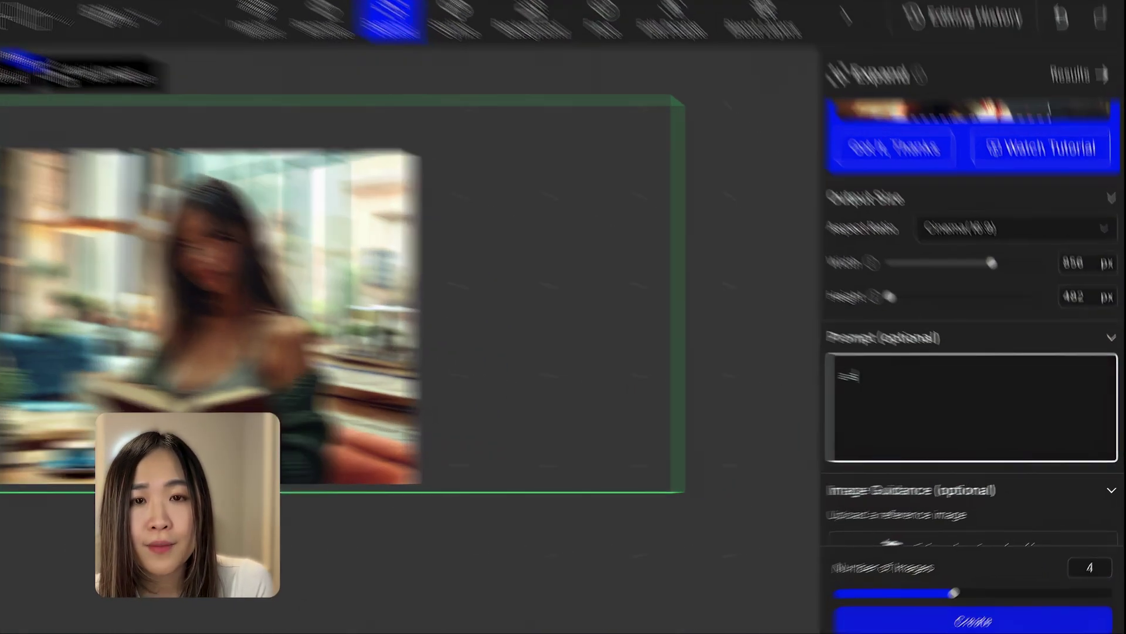
text(pacious coffee shop with cozy sofa)
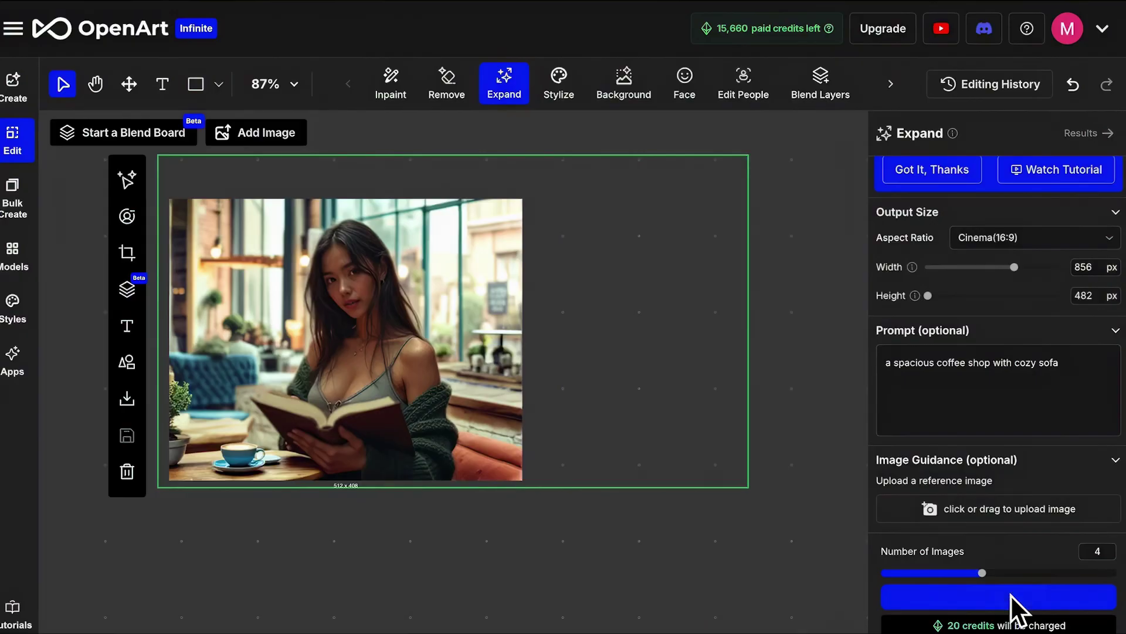
Generate the expanded café scenes and cycle through them in the enlarged preview.
click(1012, 607)
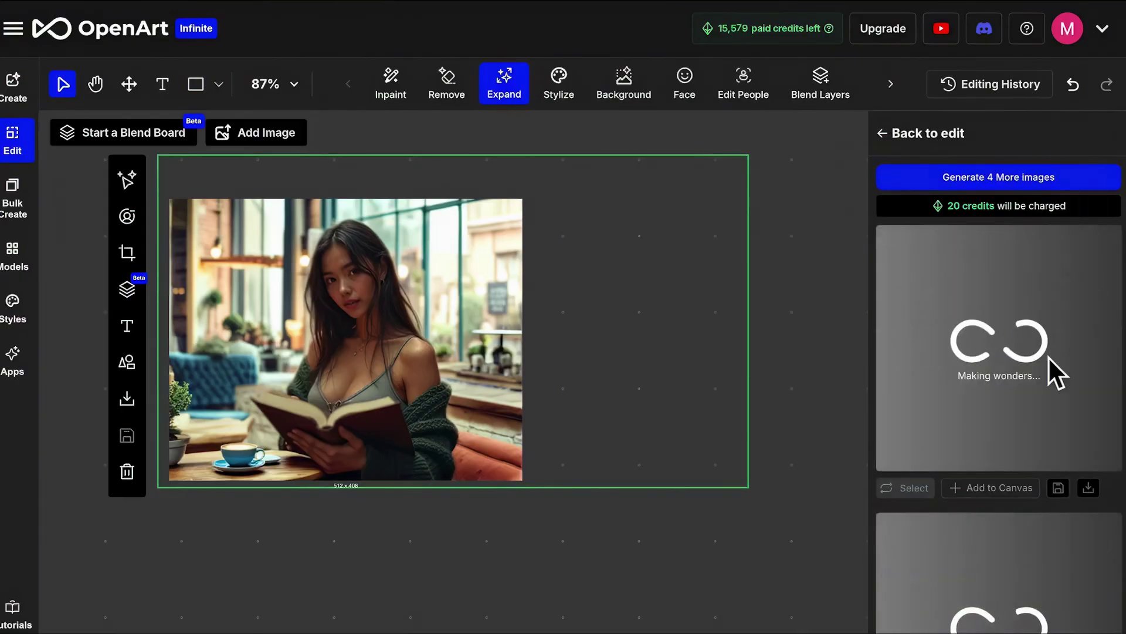
click(1040, 378)
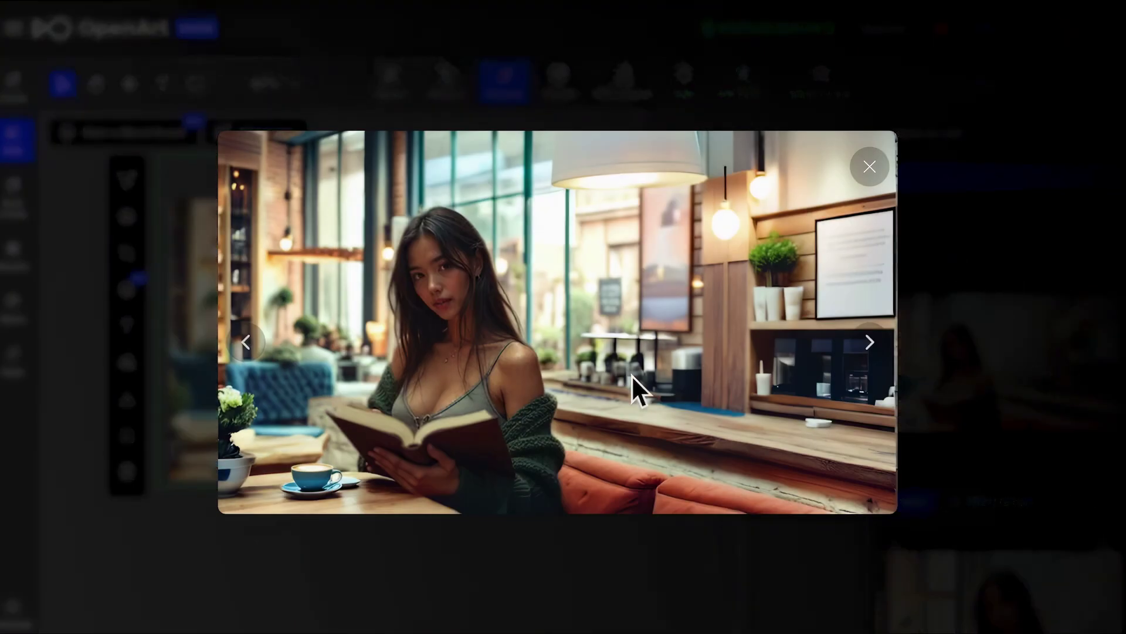
click(245, 342)
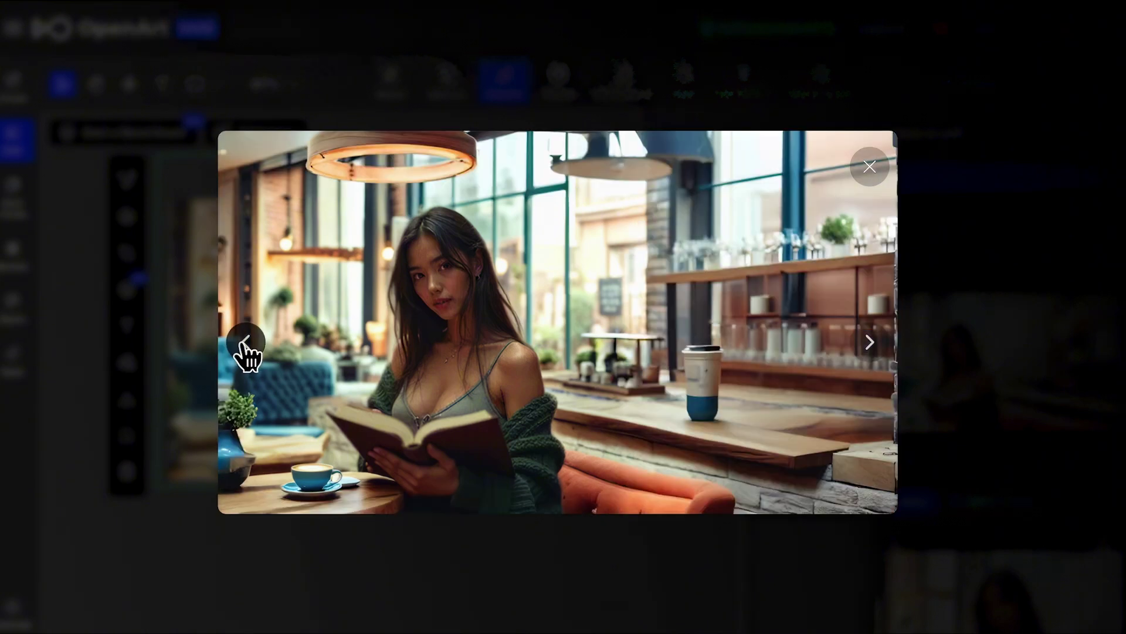
click(246, 345)
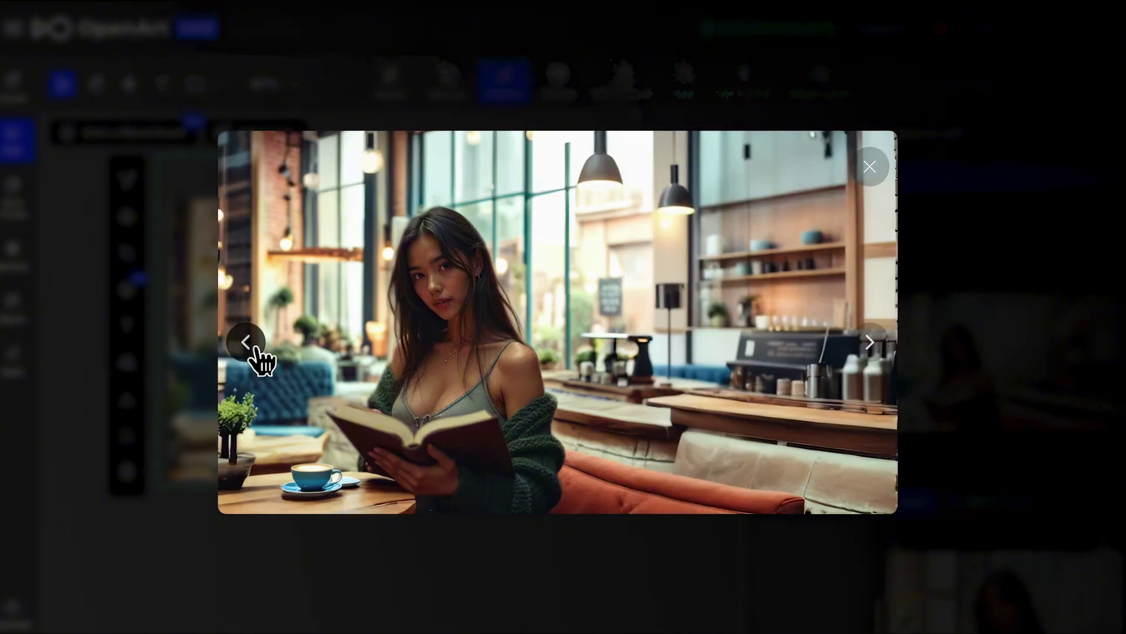
click(255, 347)
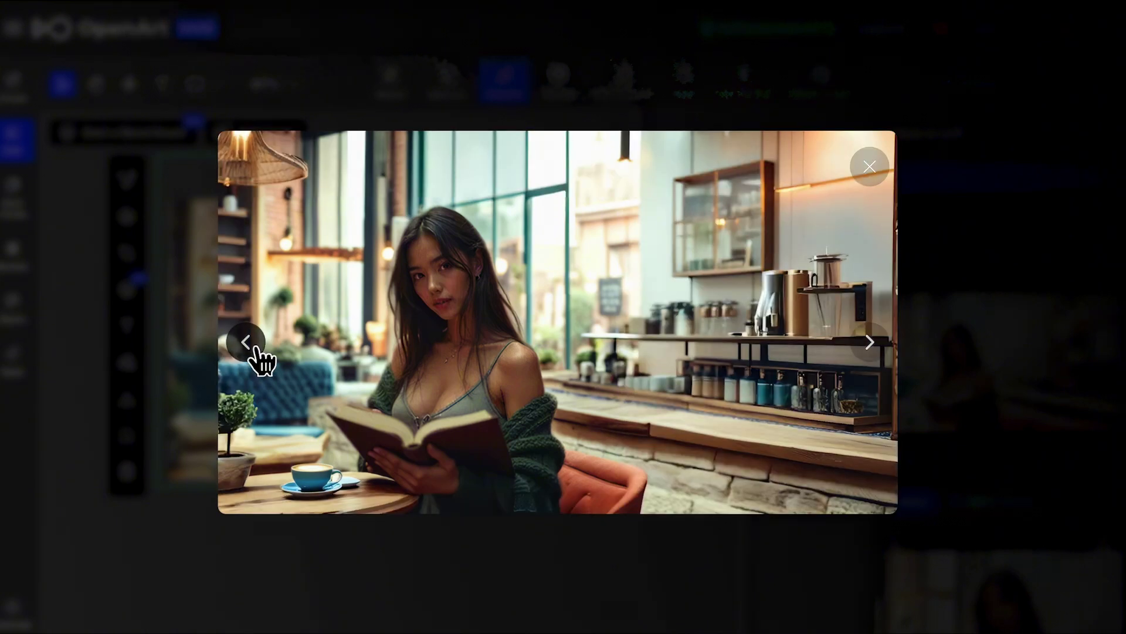
click(883, 346)
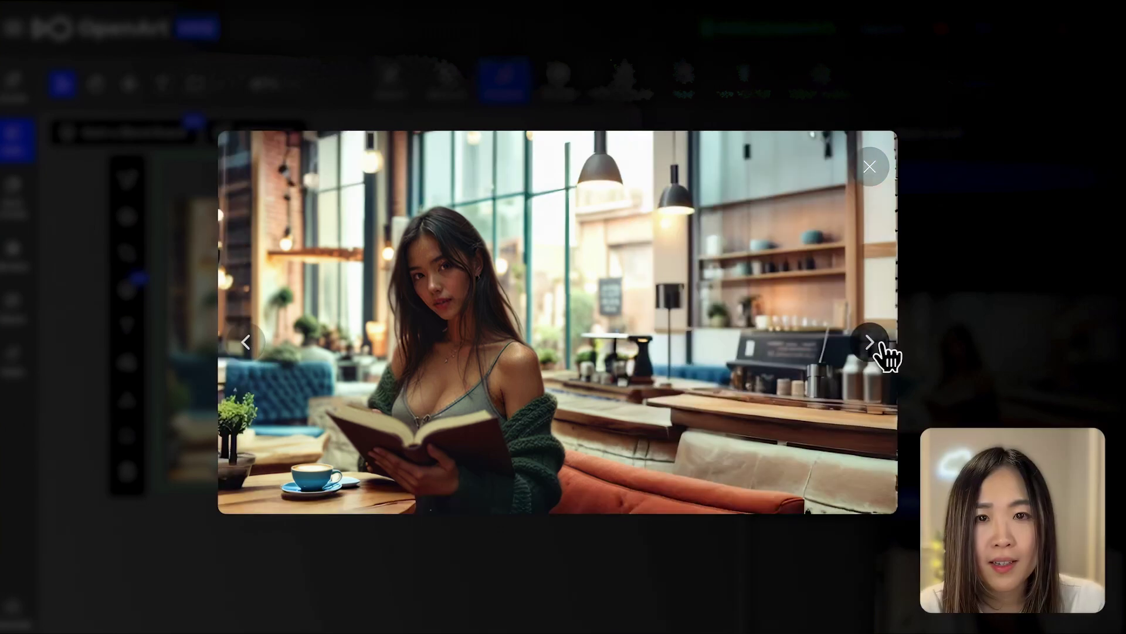
click(883, 345)
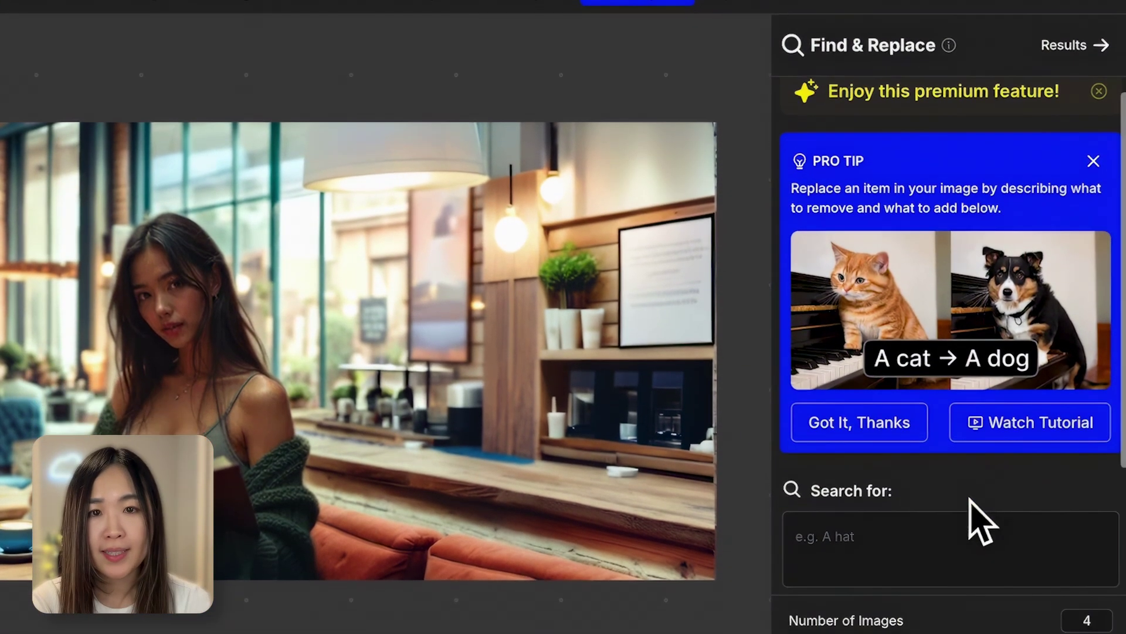
Find 'a book' and replace it with 'ipad', with more image variations, and generate.
click(981, 519)
text(a book)
click(871, 422)
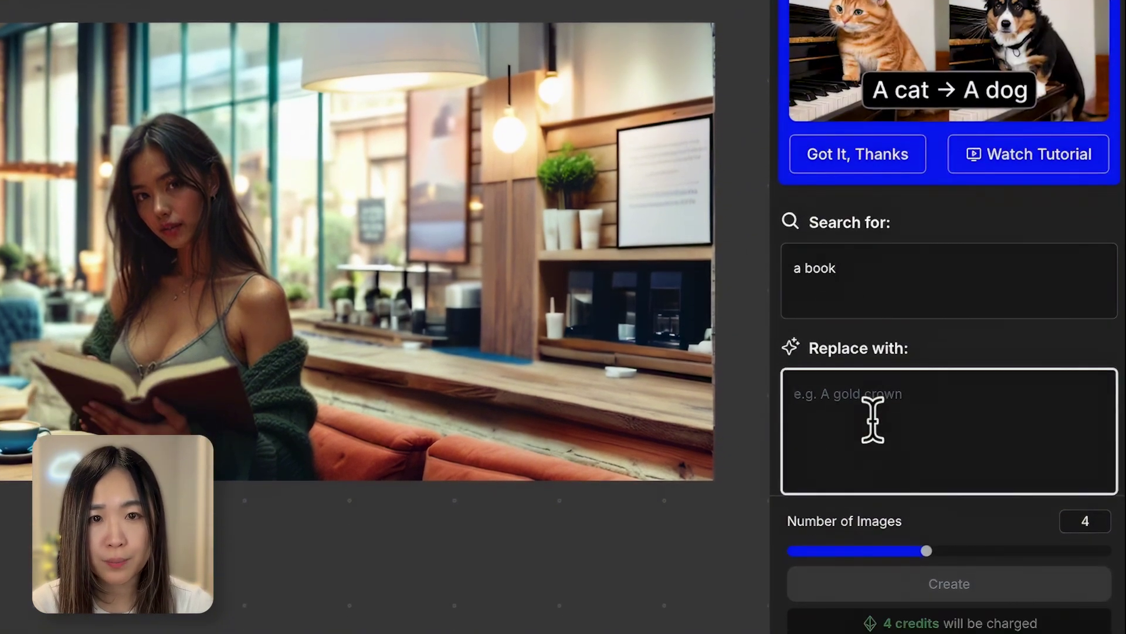
text(ipad)
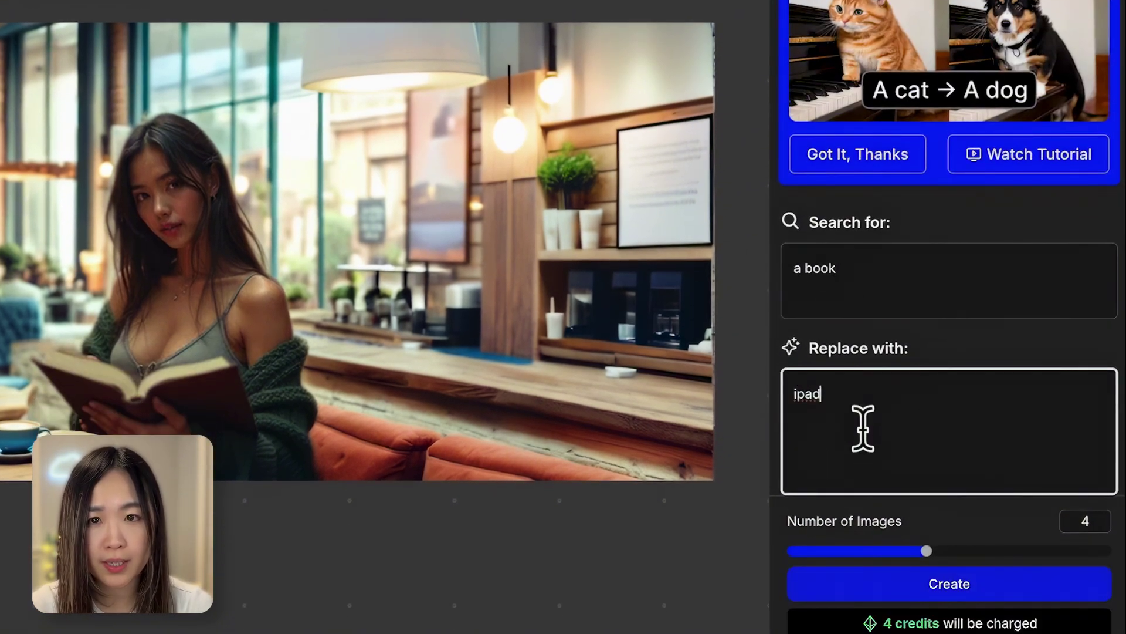
drag(927, 551, 1112, 551)
click(1019, 597)
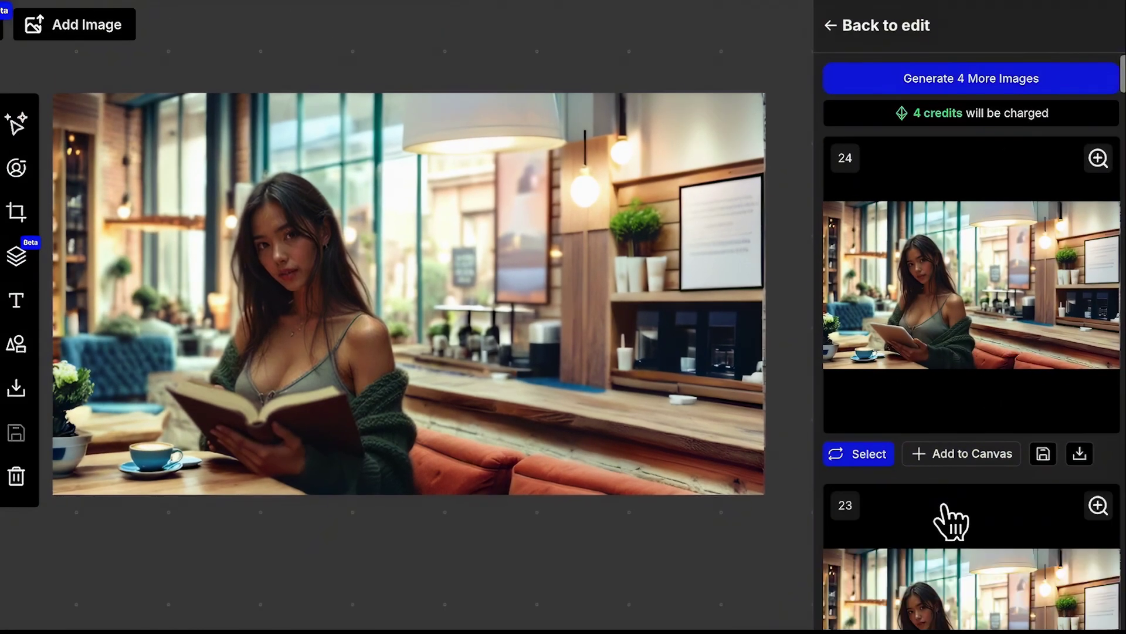
Preview result 24 and the next variant full size, then close the lightbox.
click(983, 249)
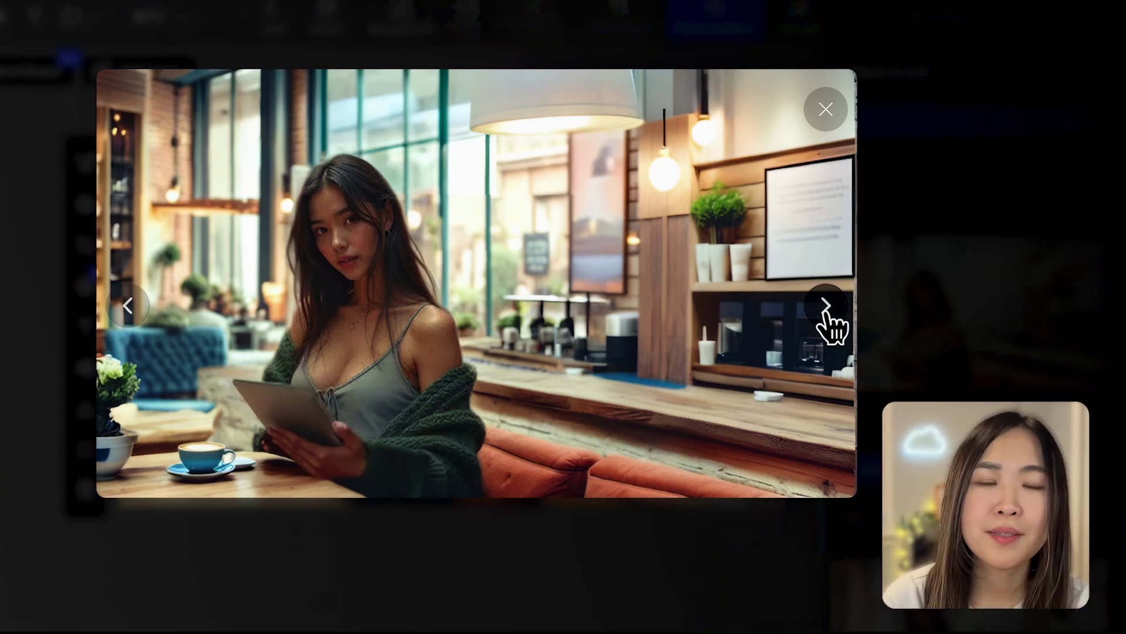
click(825, 308)
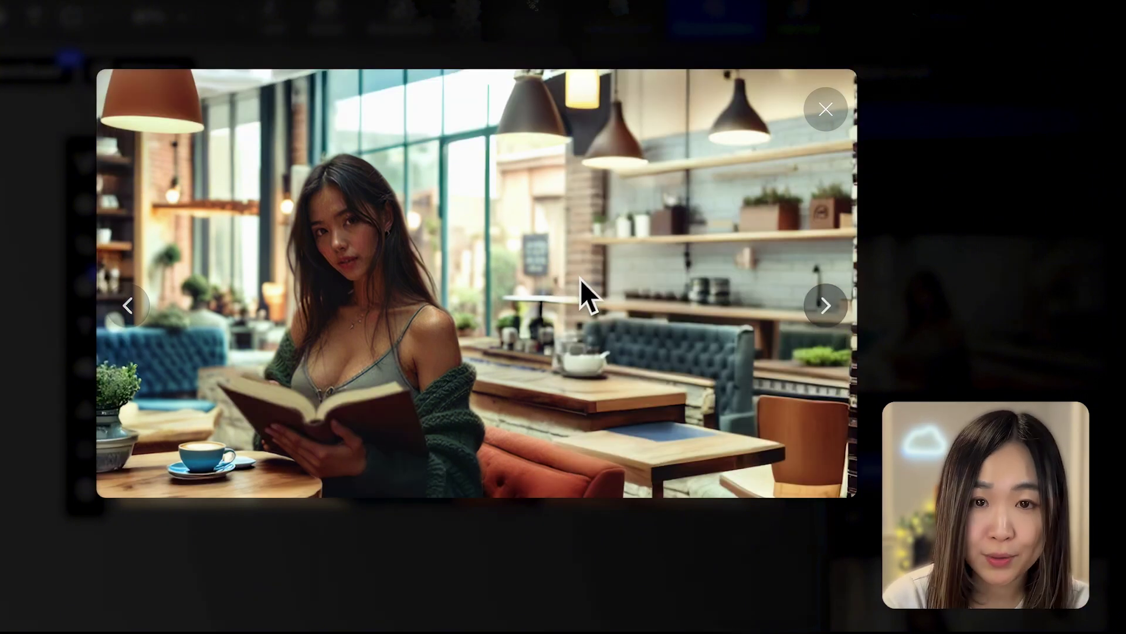
click(124, 309)
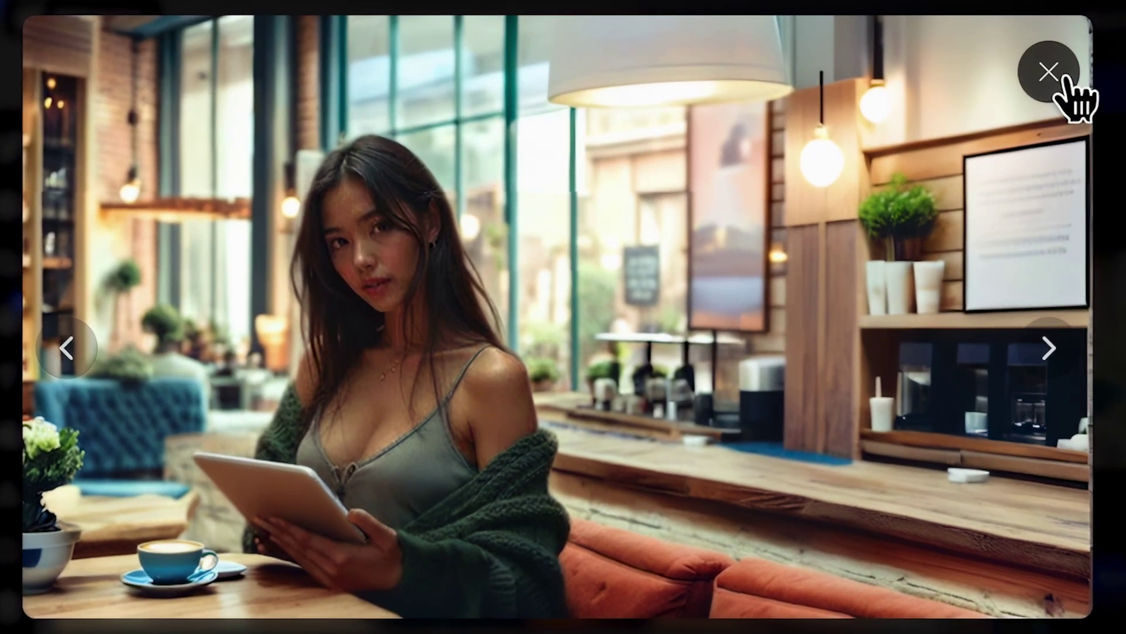
click(1050, 72)
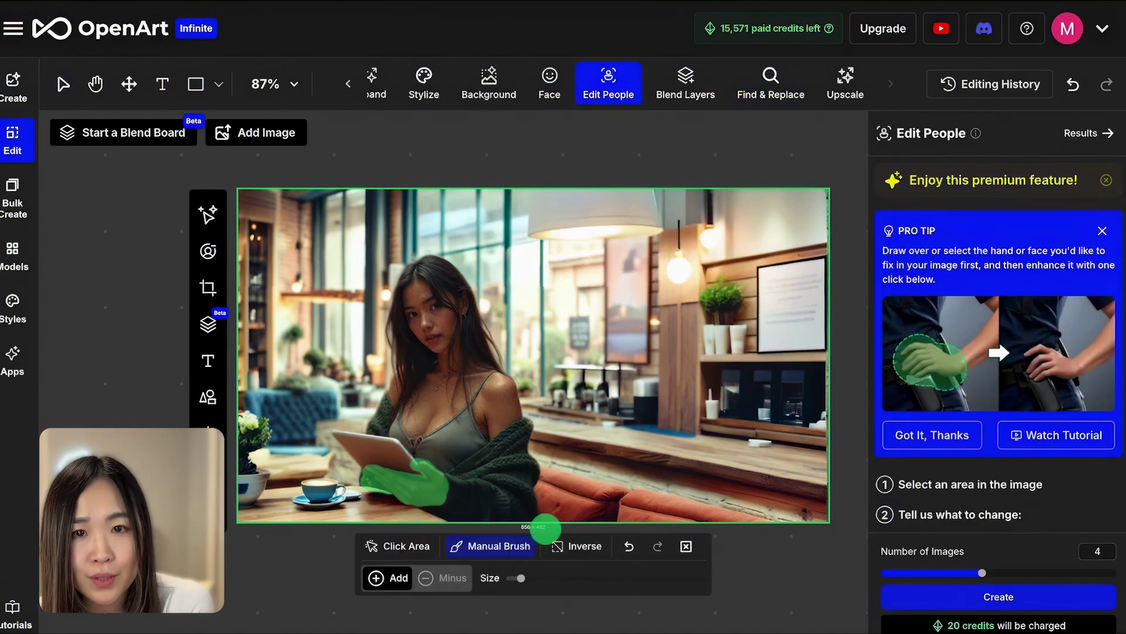
drag(408, 502, 363, 482)
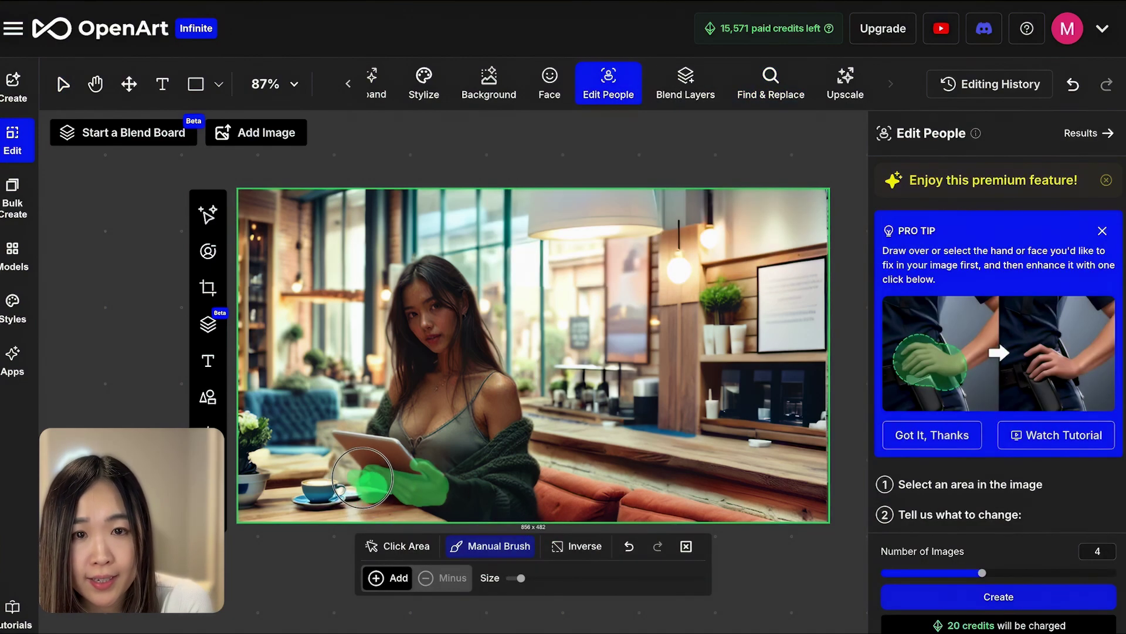
scroll(990, 361, down, 2)
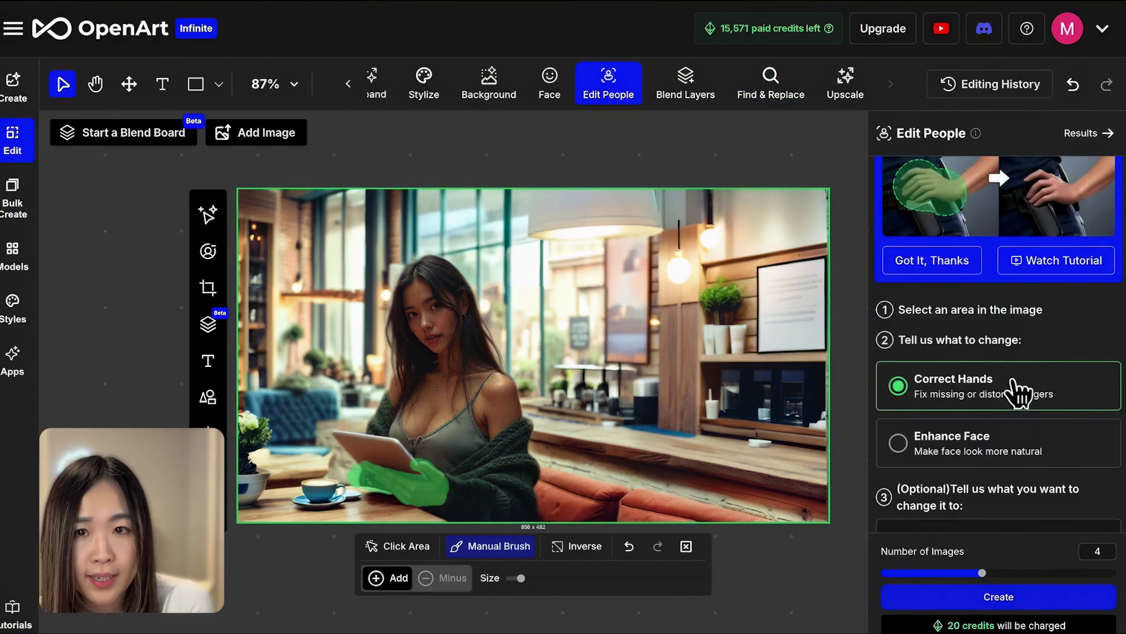
scroll(1003, 422, down, 1)
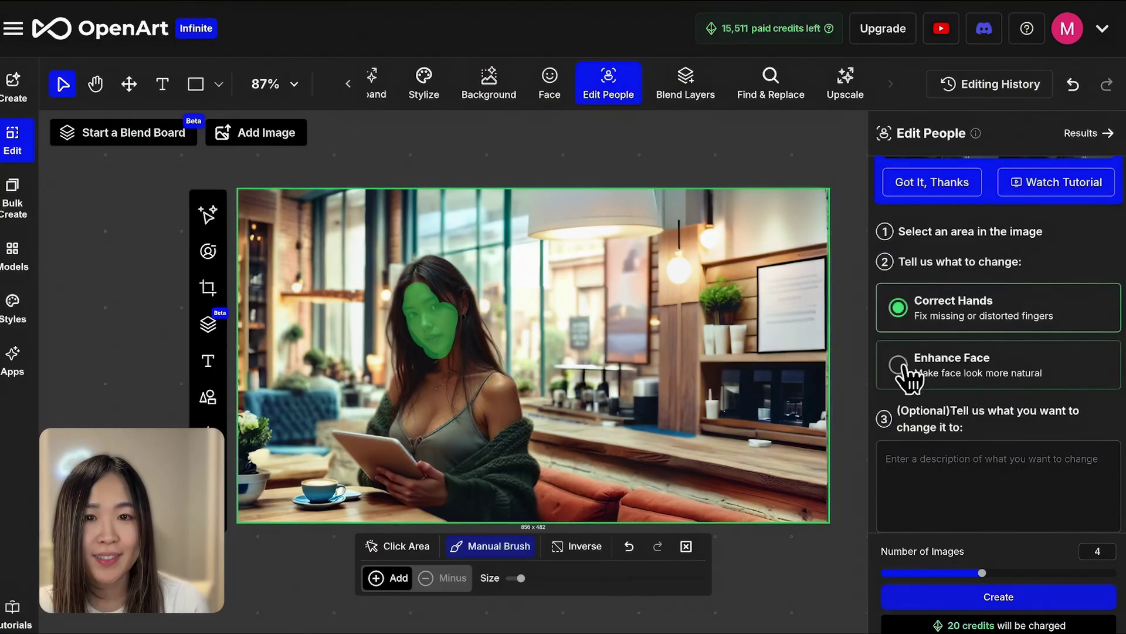
Switch the fix to Enhance Face, generate, and compare result 40 with the next variant.
click(907, 364)
click(1018, 596)
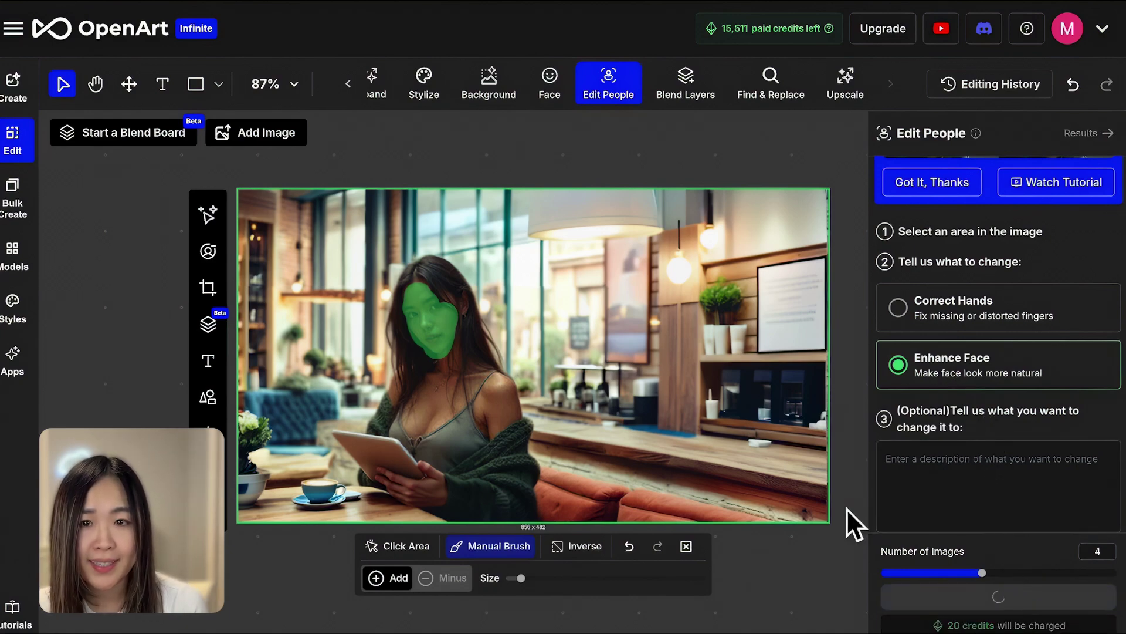
click(1021, 388)
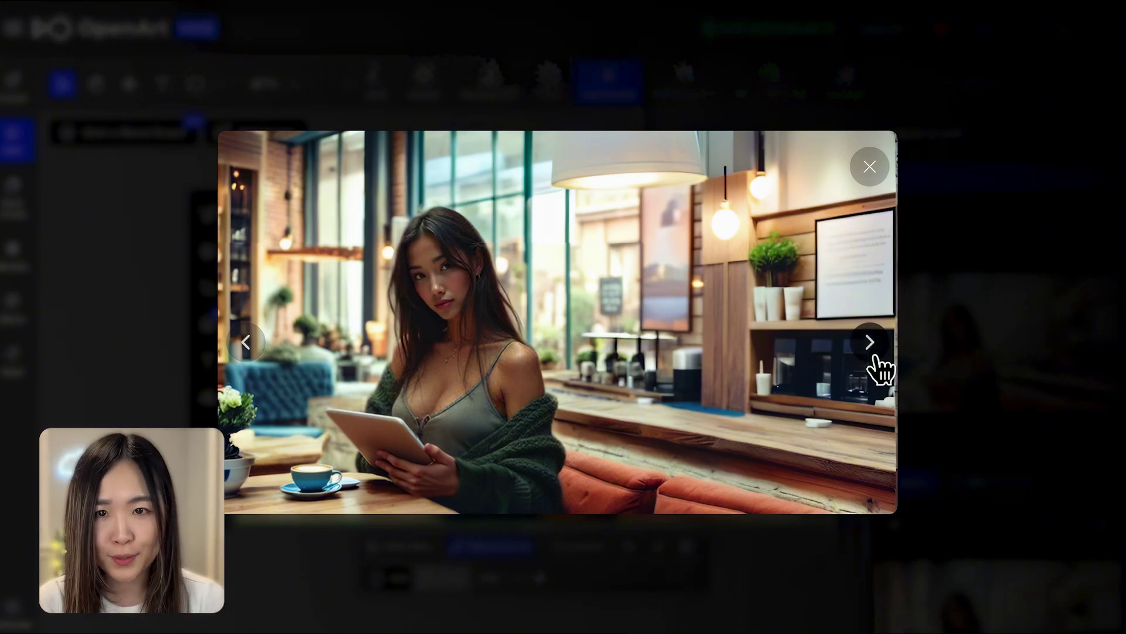
click(877, 357)
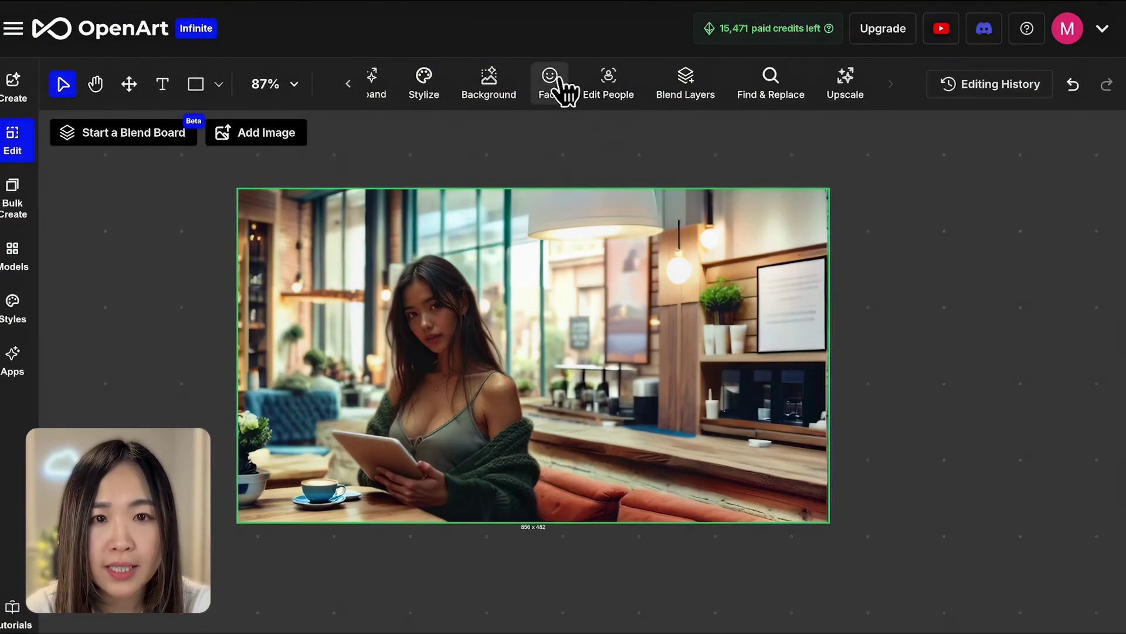
Try the Happy, Wink, Surprised, Sleepy, Frown and Looking away expression presets.
click(550, 82)
scroll(963, 347, down, 1)
scroll(962, 347, down, 1)
scroll(973, 290, down, 3)
click(982, 227)
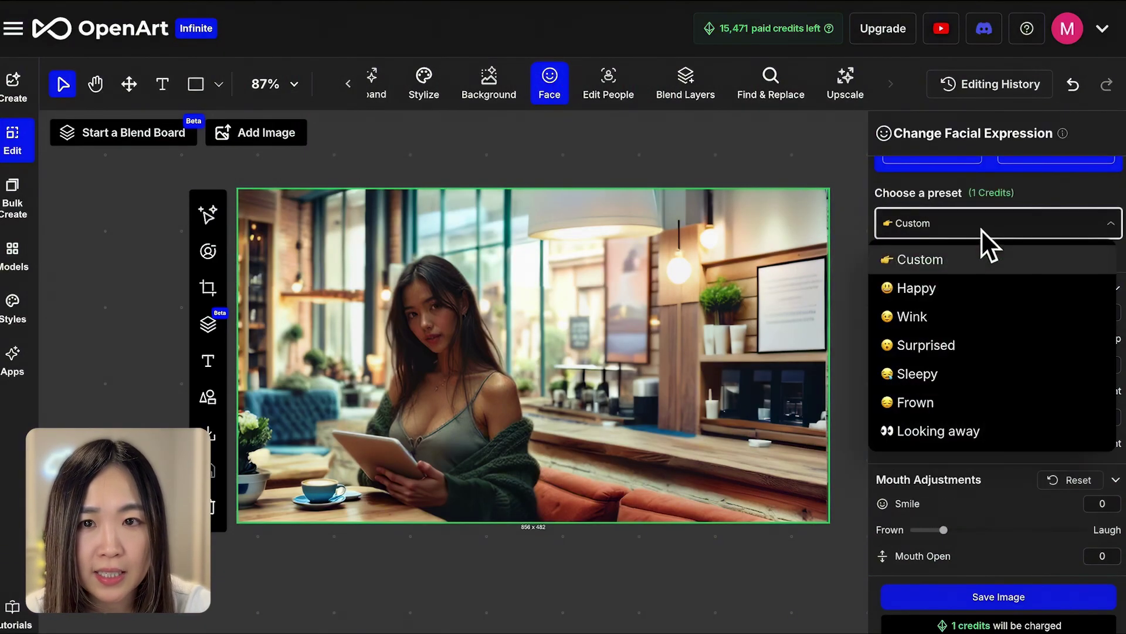
click(1001, 293)
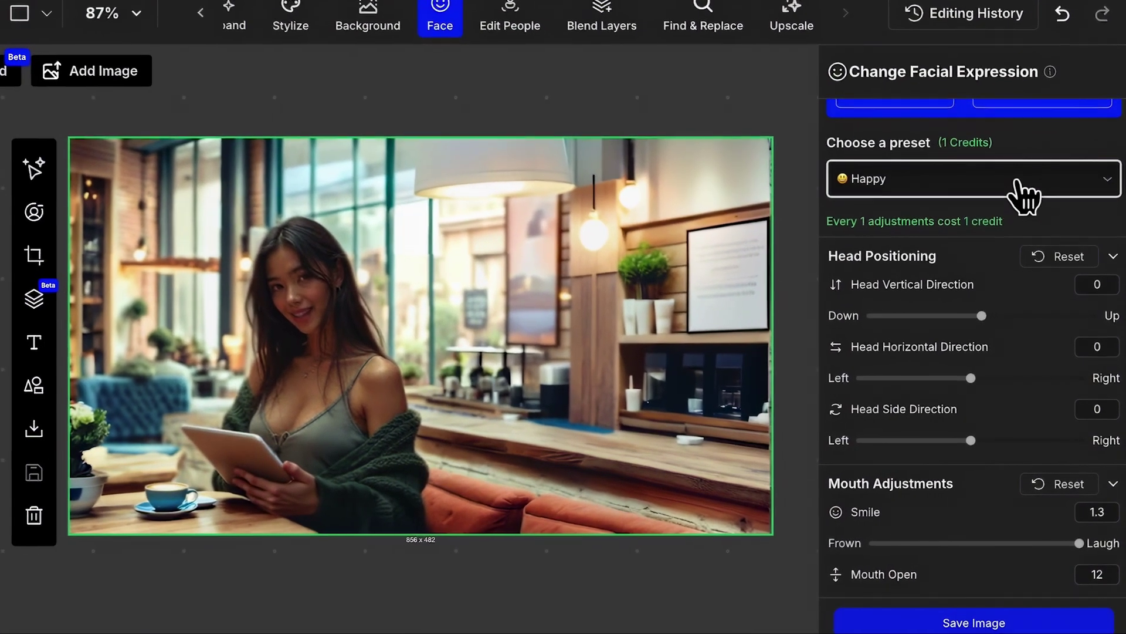
click(1020, 196)
click(999, 291)
click(1017, 183)
click(980, 325)
click(969, 176)
click(947, 361)
click(968, 176)
click(938, 398)
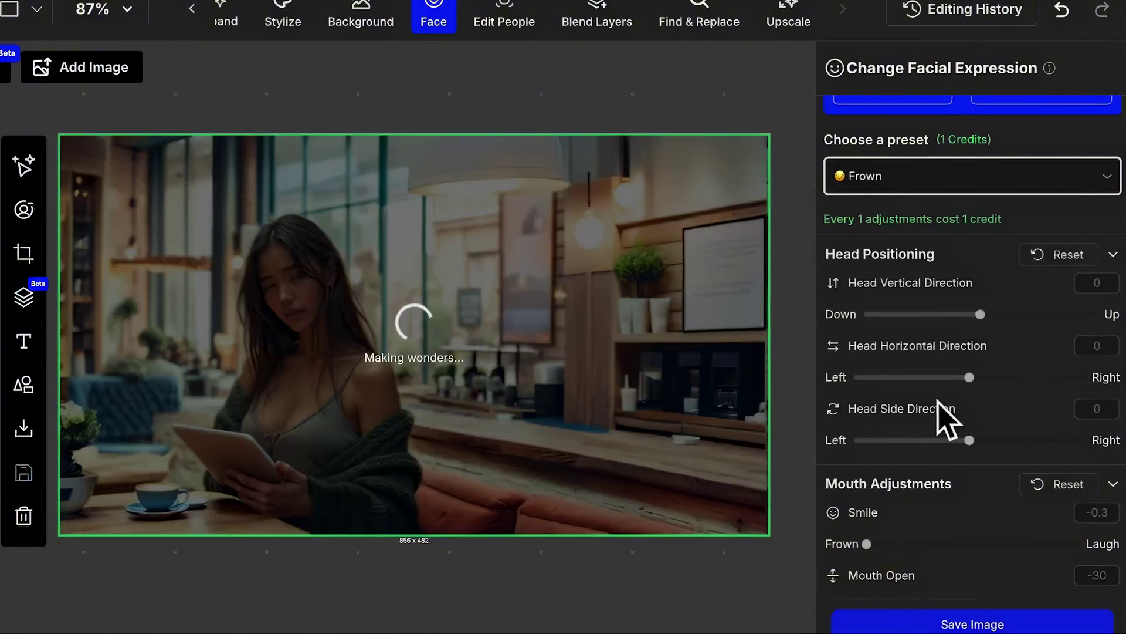
click(968, 176)
click(929, 437)
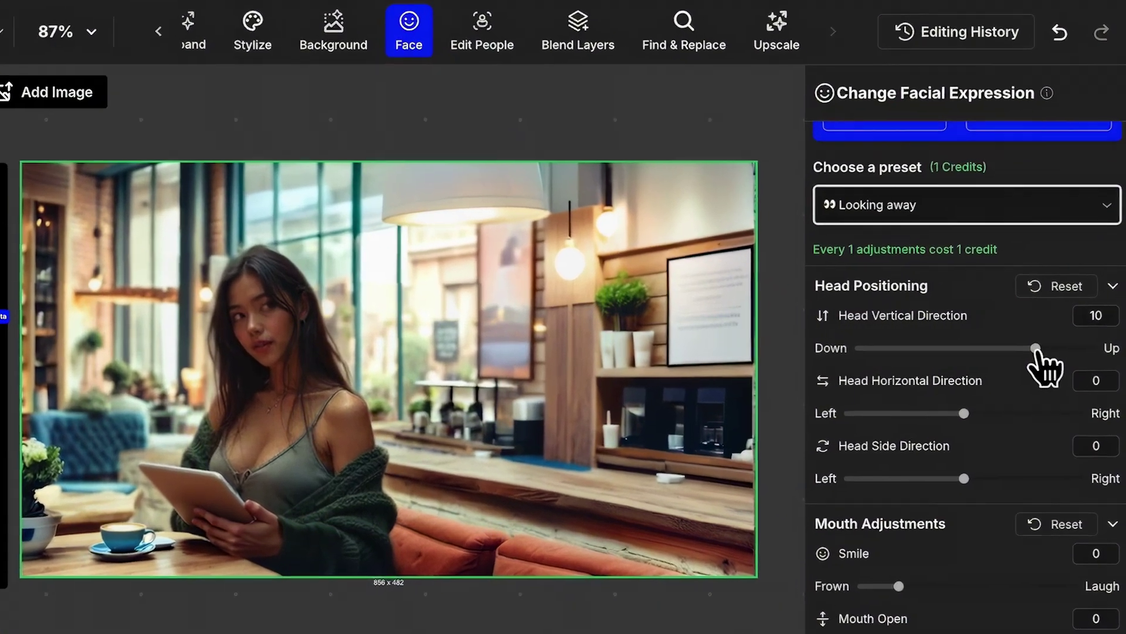
Adjust the Head tilt and turn sliders and the Mouth openness for a custom expression.
drag(1038, 350, 918, 350)
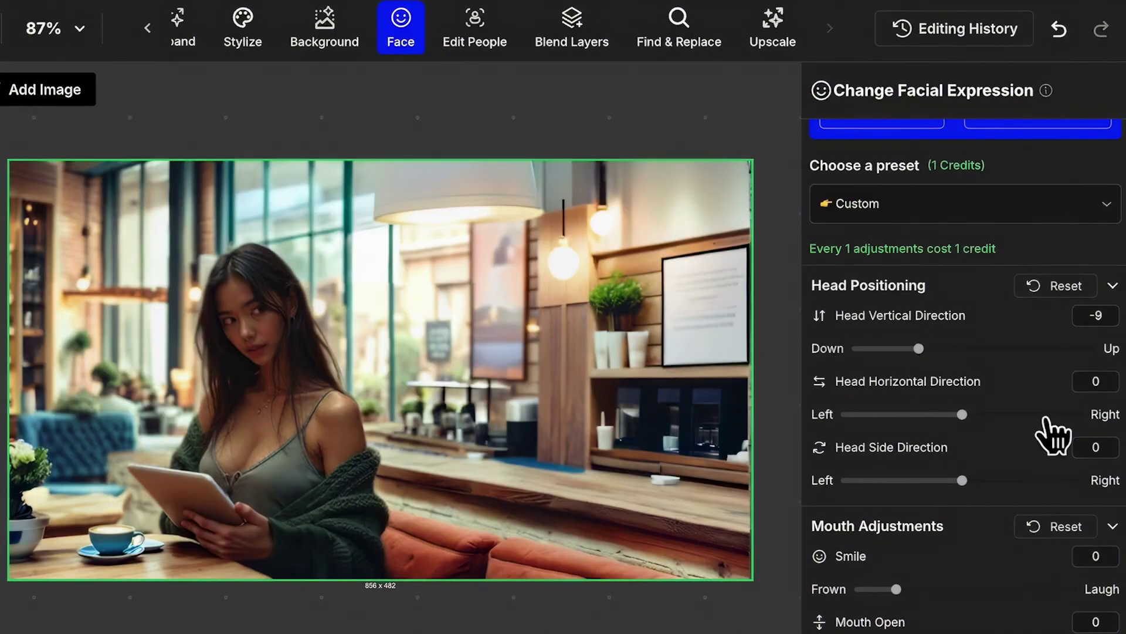
drag(1047, 427, 885, 427)
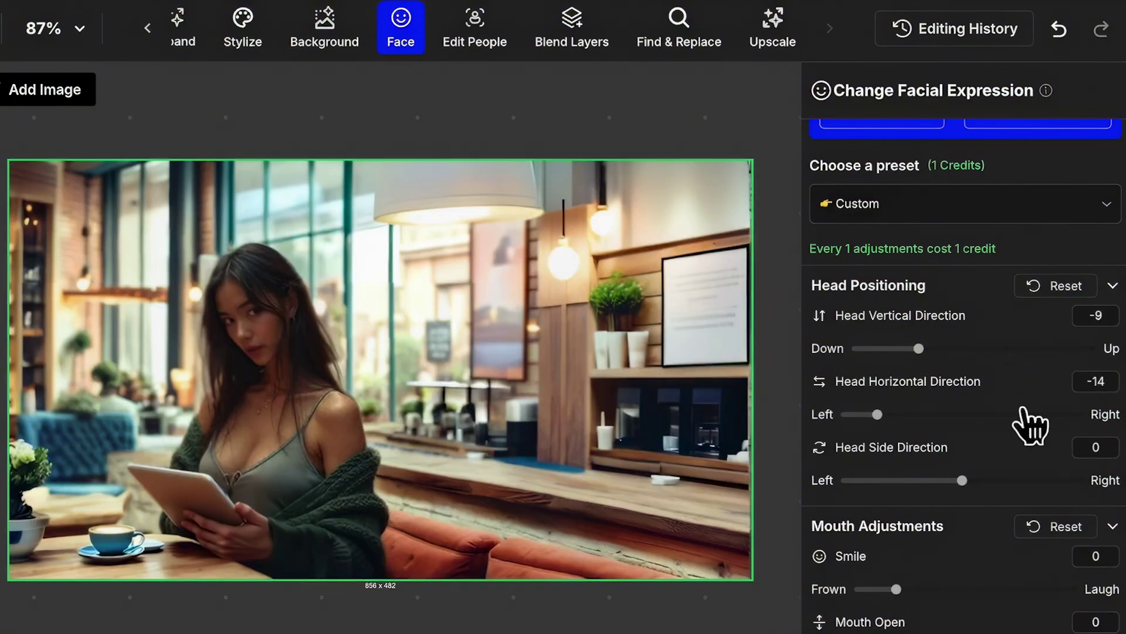
click(1037, 416)
click(1031, 479)
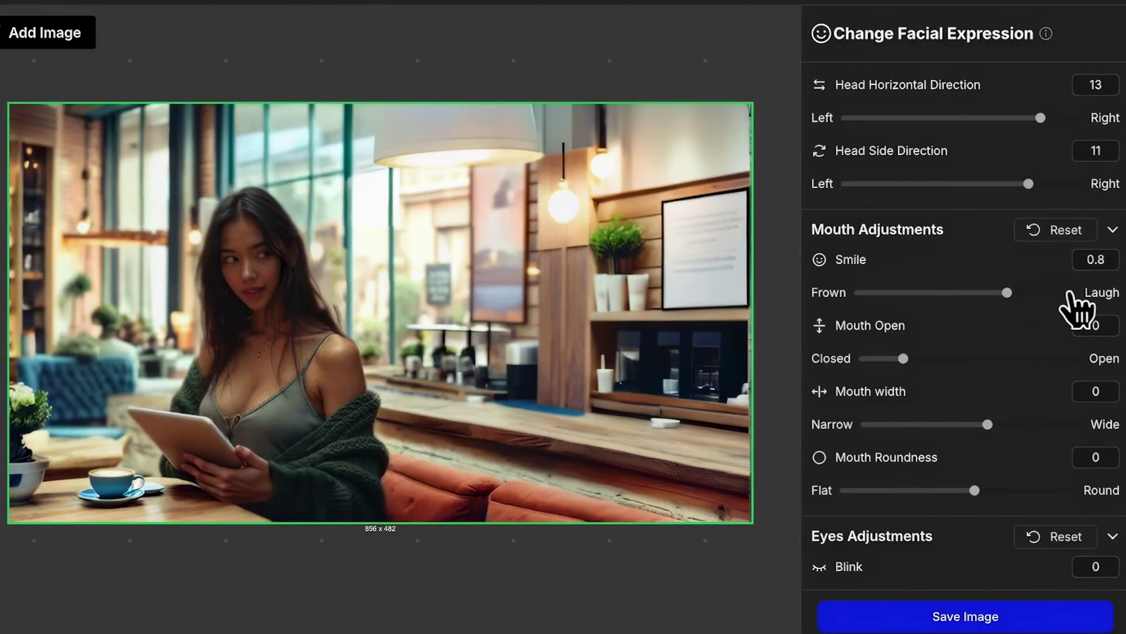
drag(1034, 361, 874, 361)
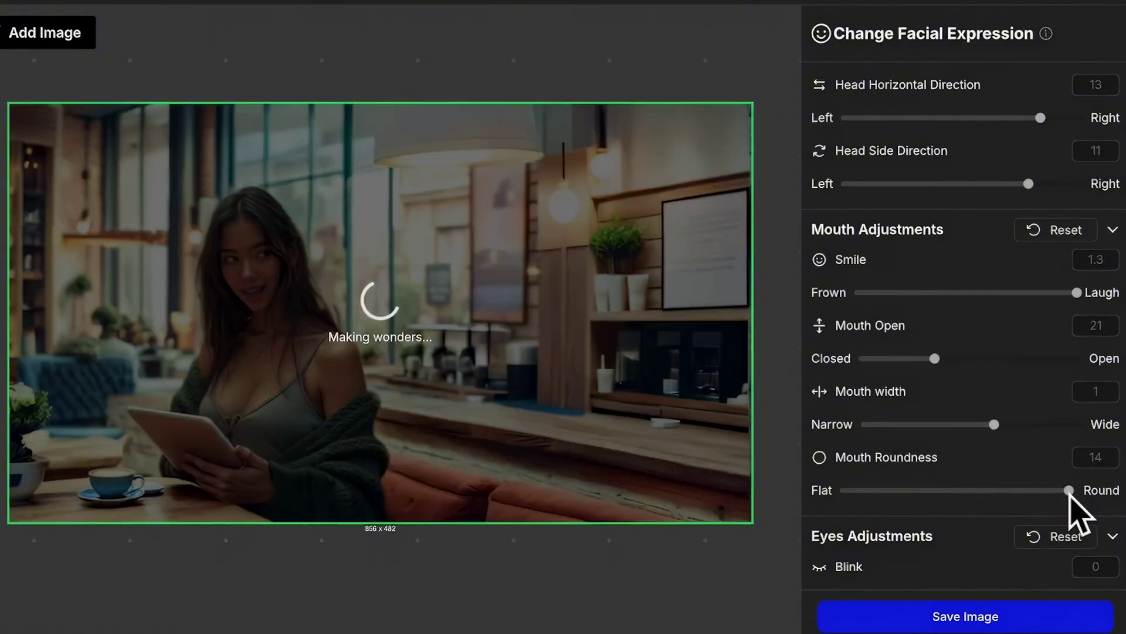
drag(1069, 489, 927, 490)
scroll(969, 396, down, 3)
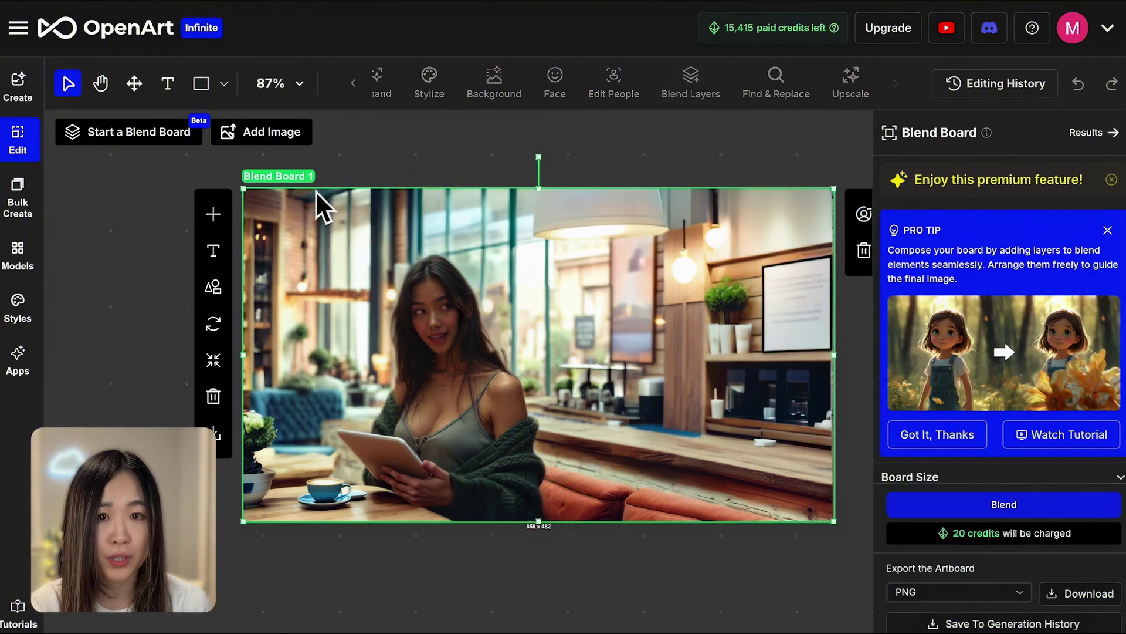
scroll(1044, 314, down, 3)
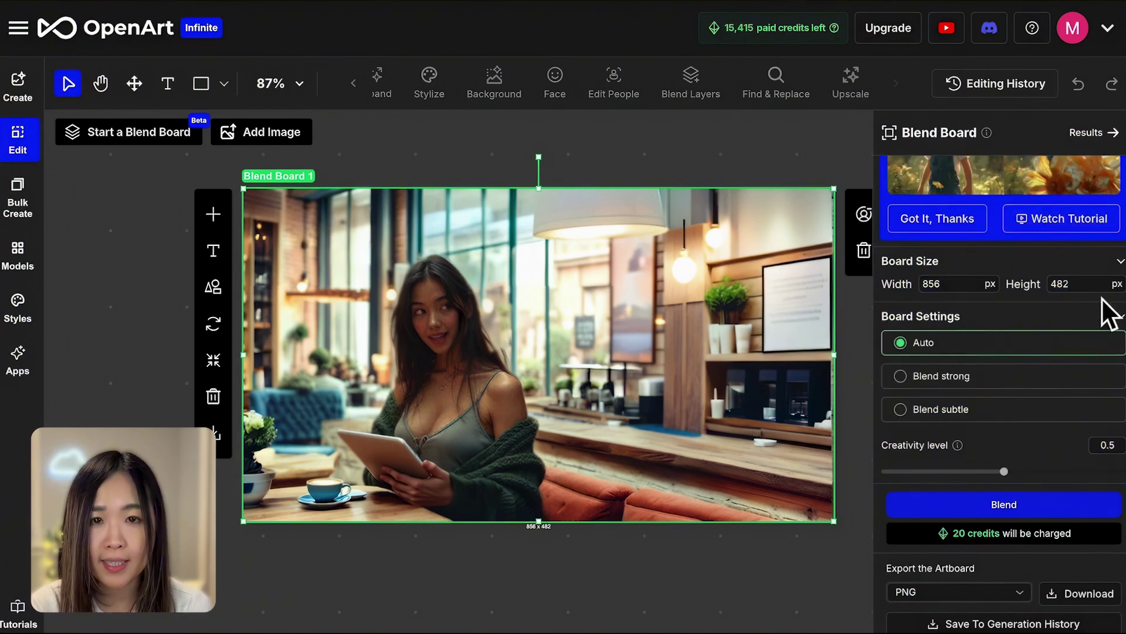
scroll(1096, 301, down, 3)
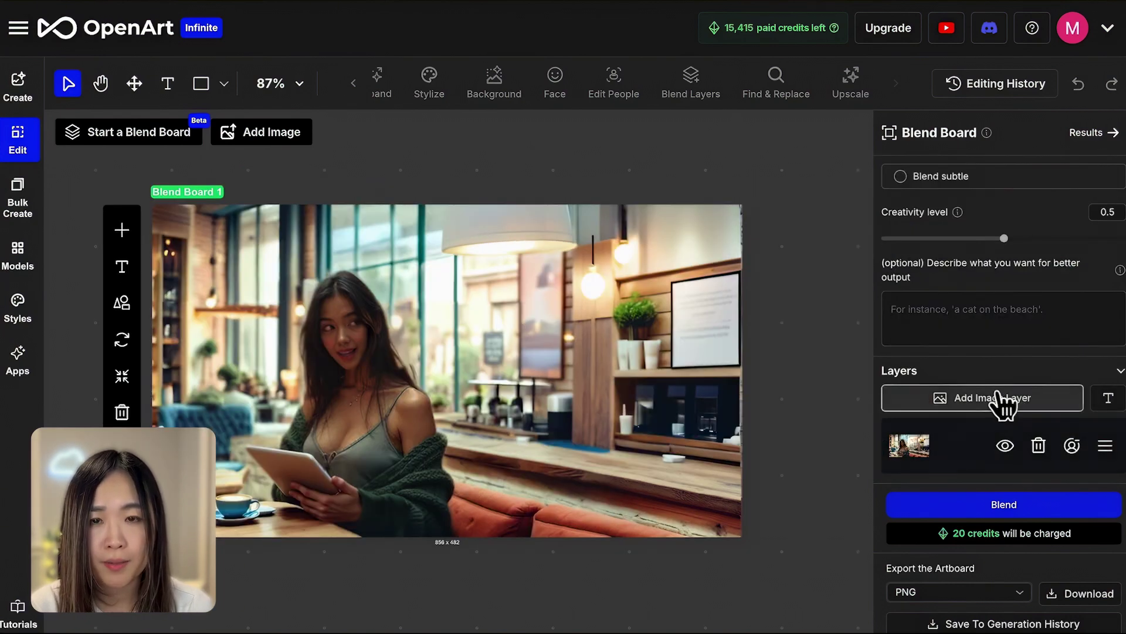
Add the kitten image as a layer, shrink it onto the counter at right, and start the blend description.
click(1006, 407)
double_click(457, 300)
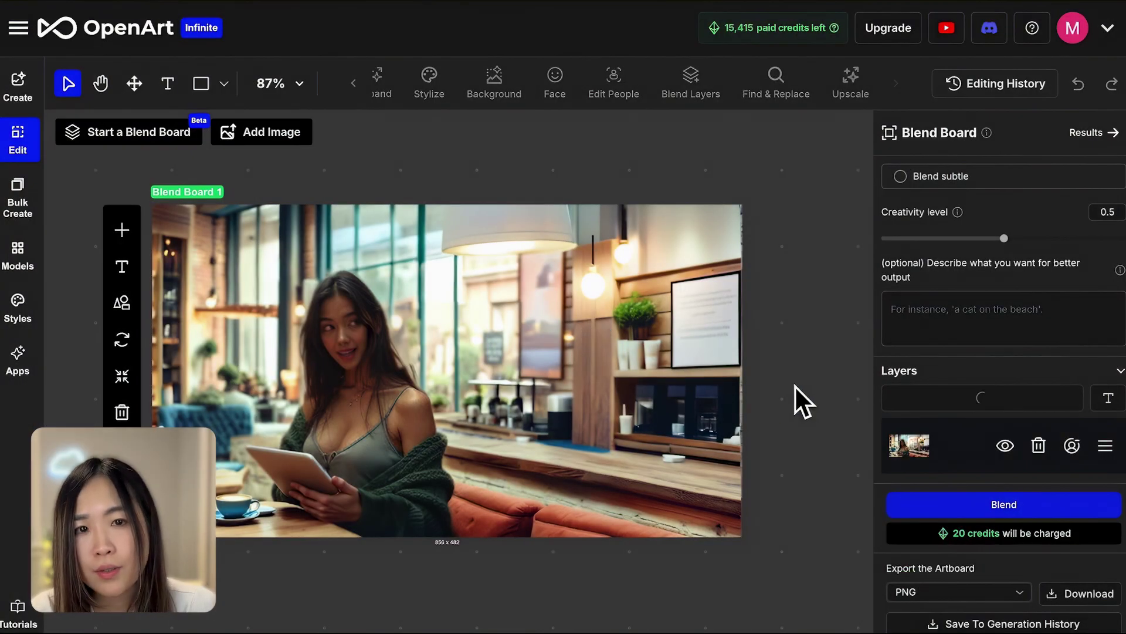
scroll(1036, 358, down, 1)
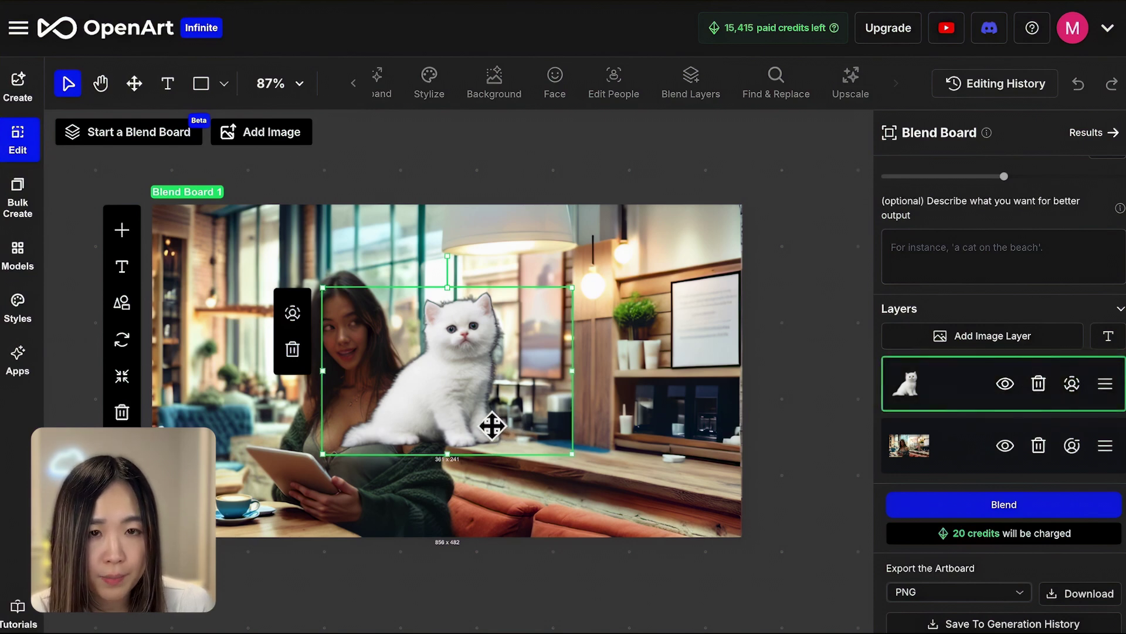
drag(491, 423, 675, 432)
drag(753, 305, 716, 368)
drag(519, 385, 590, 399)
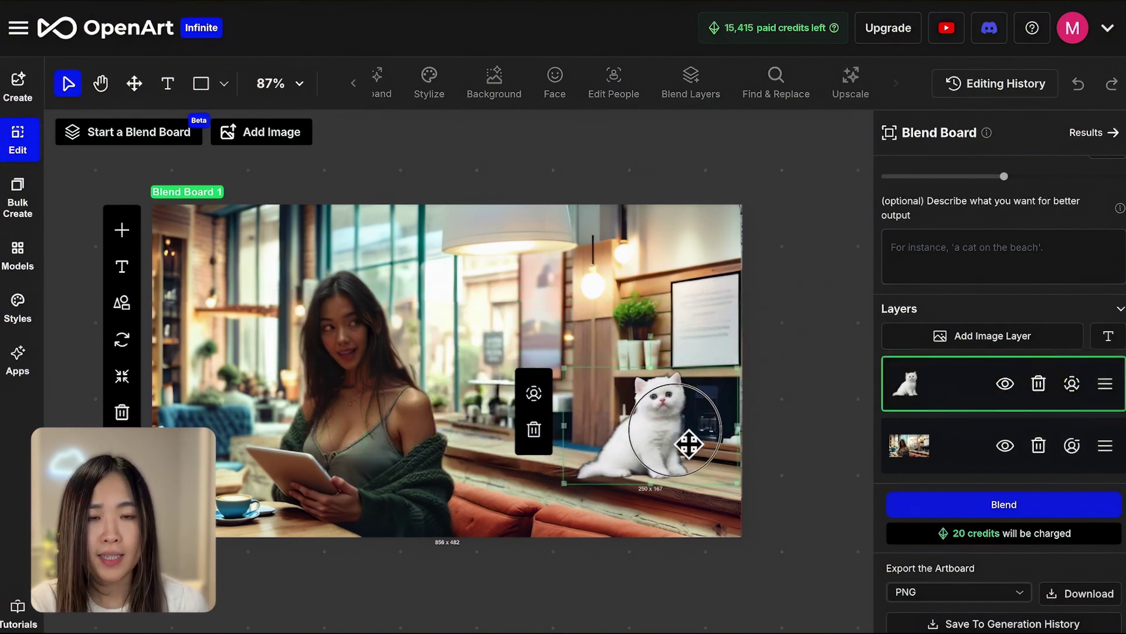
drag(679, 347, 667, 447)
scroll(968, 361, up, 3)
scroll(967, 362, up, 1)
scroll(973, 376, up, 1)
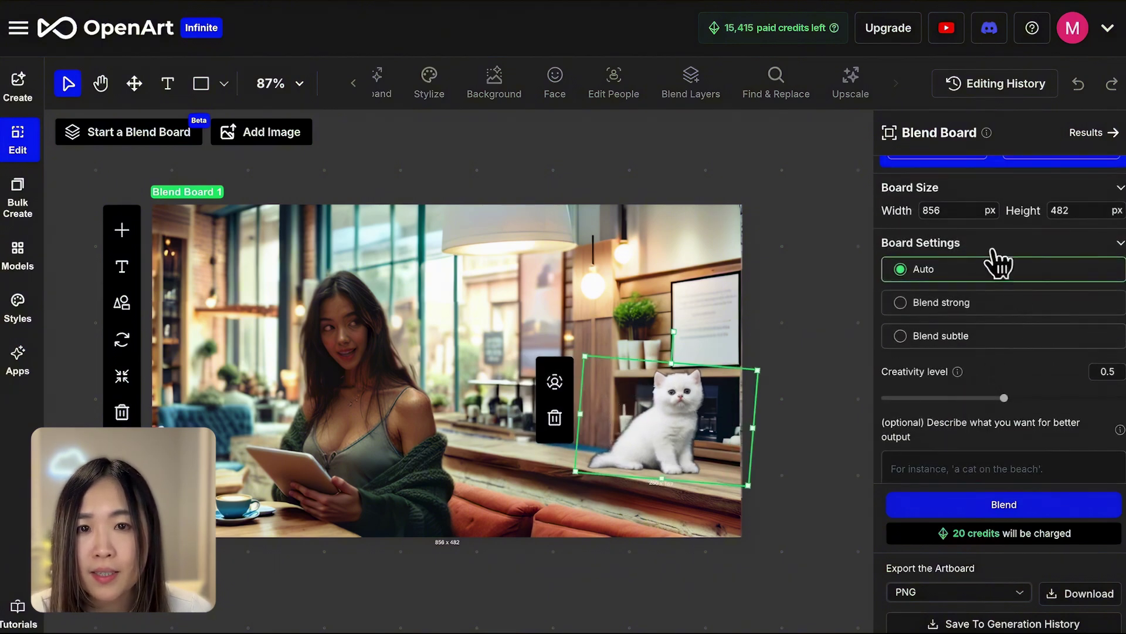
mouse_move(1003, 268)
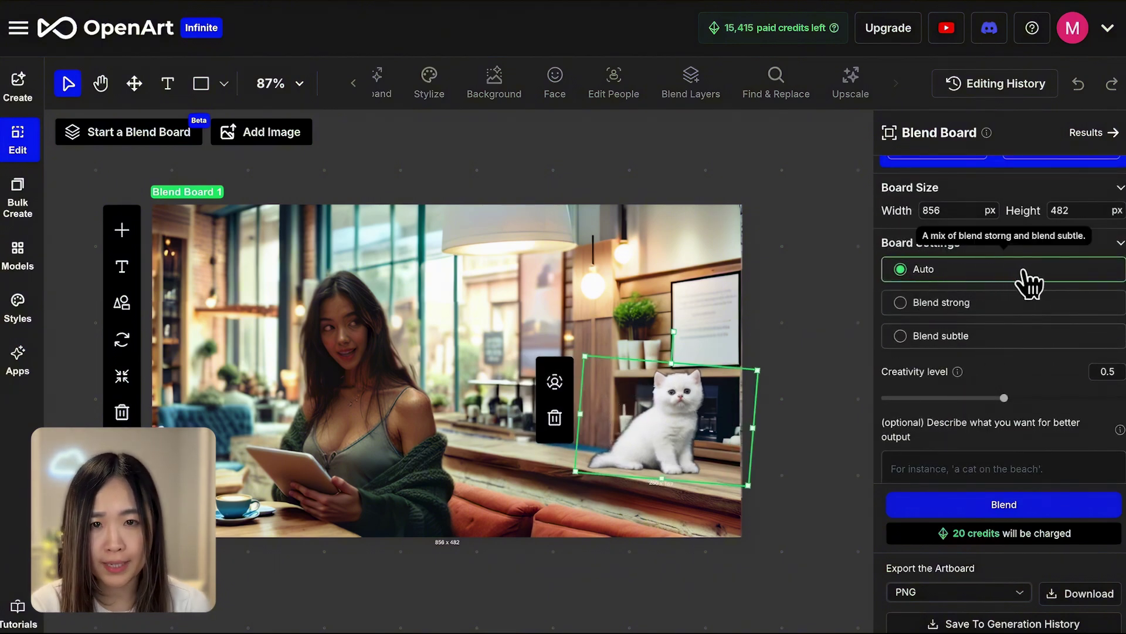
scroll(965, 317, down, 2)
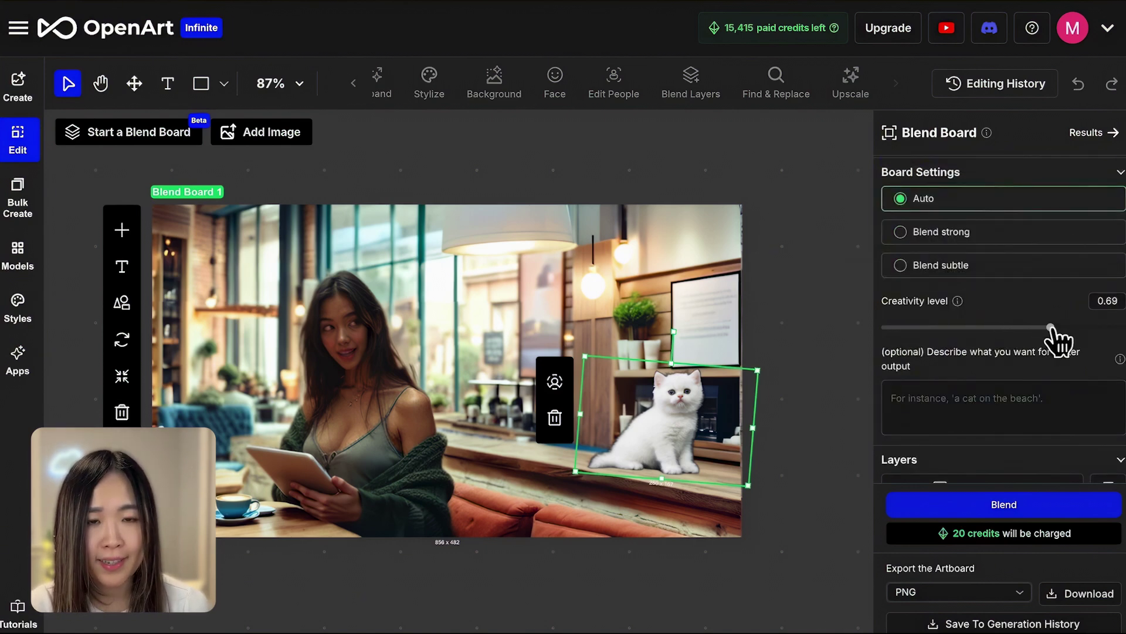
scroll(1061, 338, down, 2)
click(1068, 340)
text(a woman )
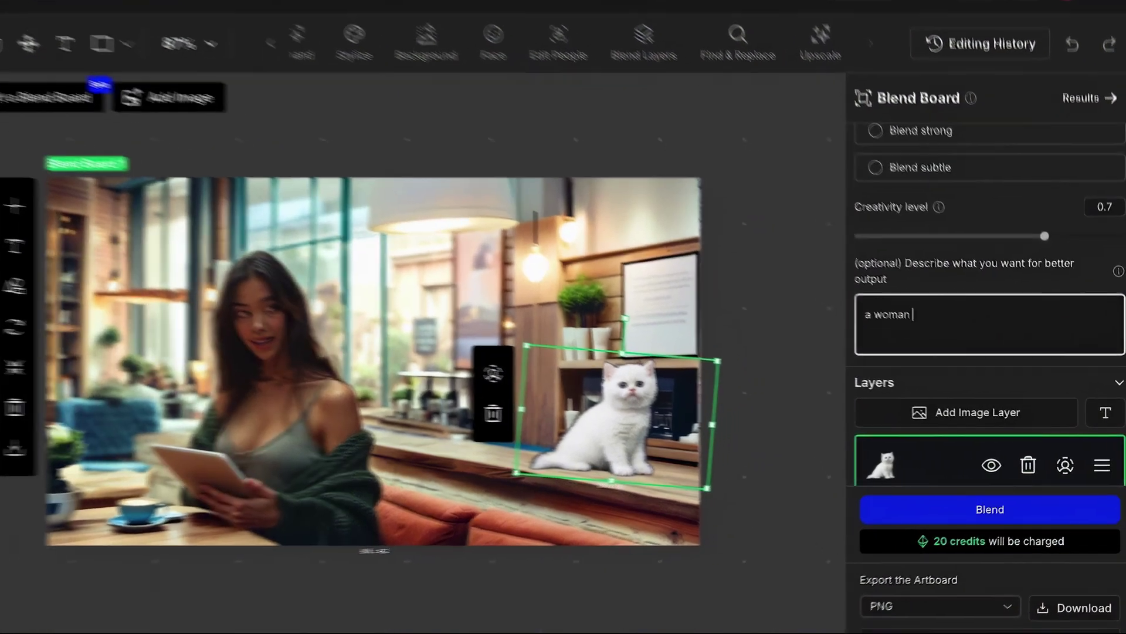
text(saw a cat)
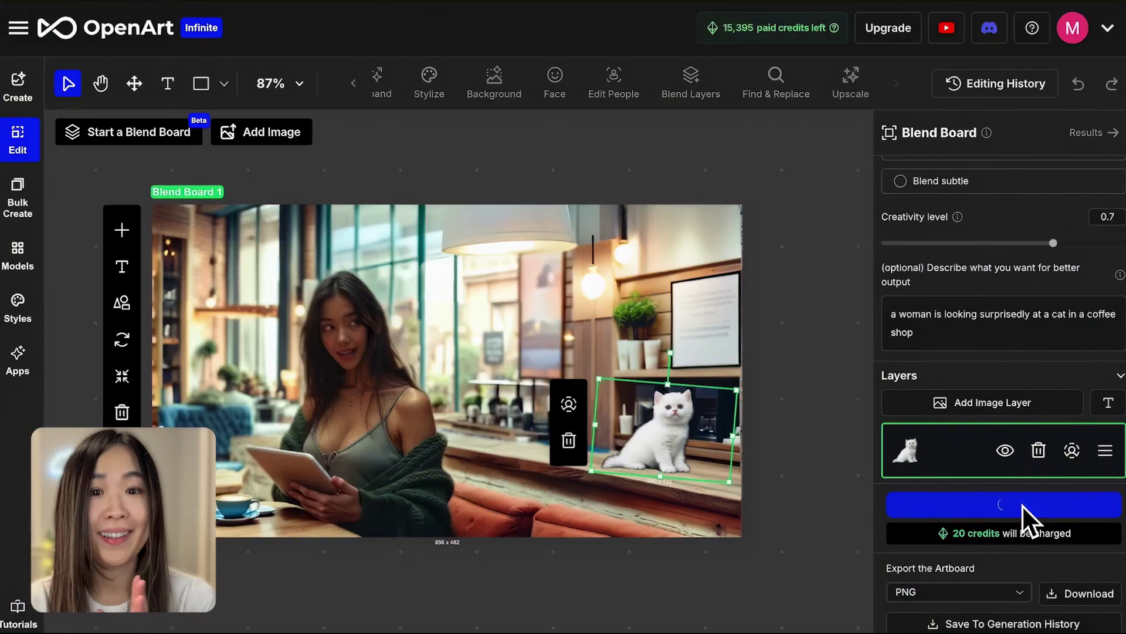
Blend the white kitten into the coffee shop scene.
click(1021, 504)
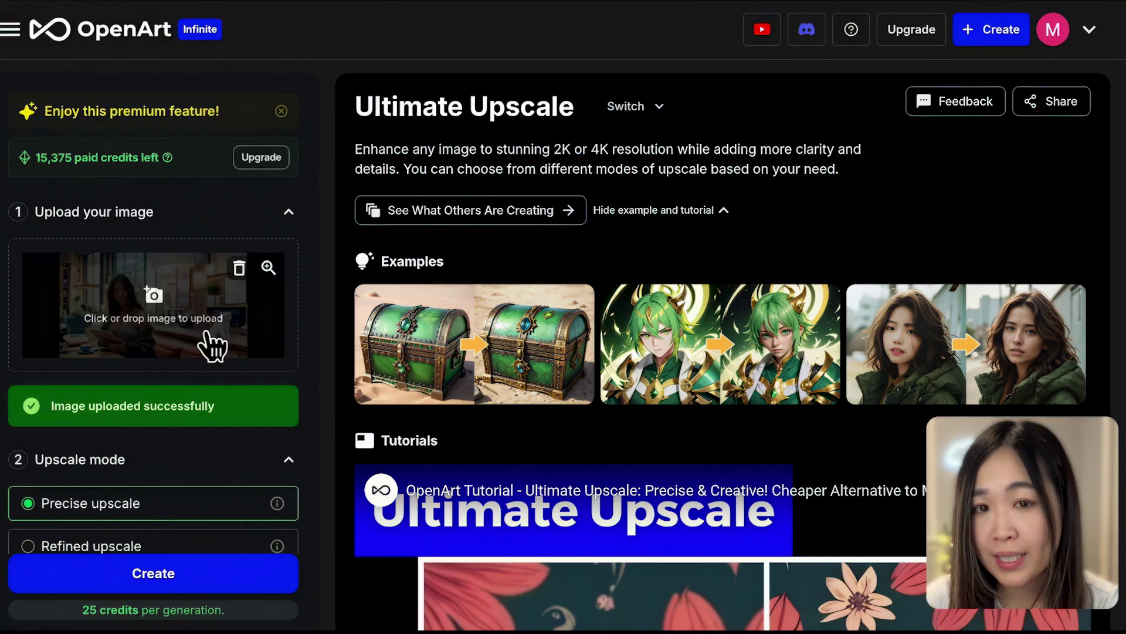
scroll(214, 344, down, 1)
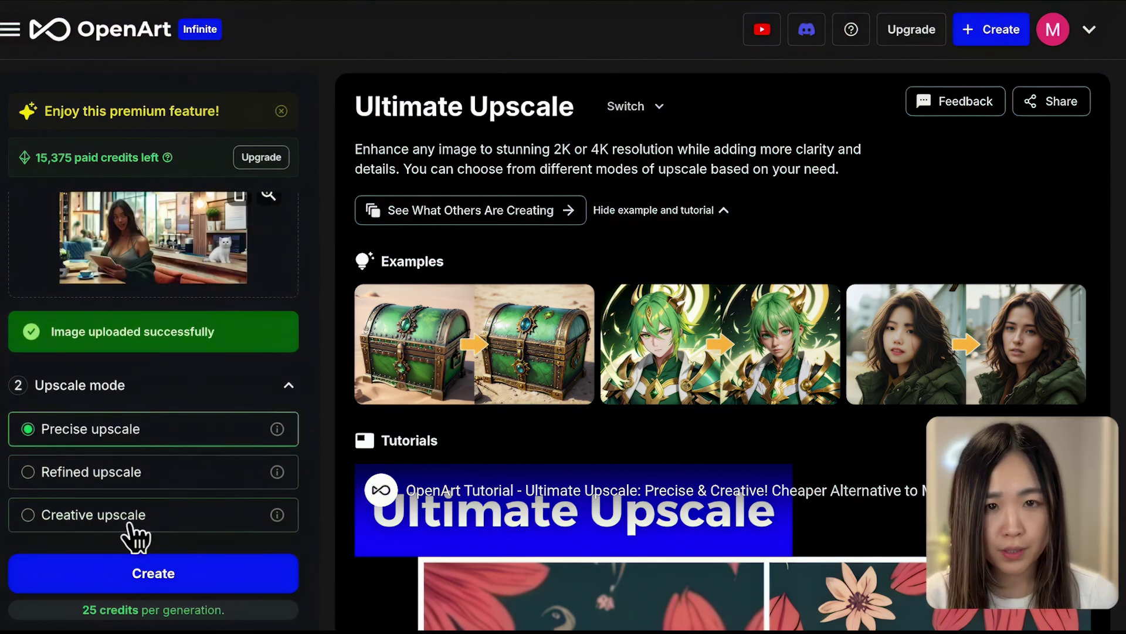
Run the Creative upscale to 3856×2176 and compare it against the original with the before/after slider.
click(190, 572)
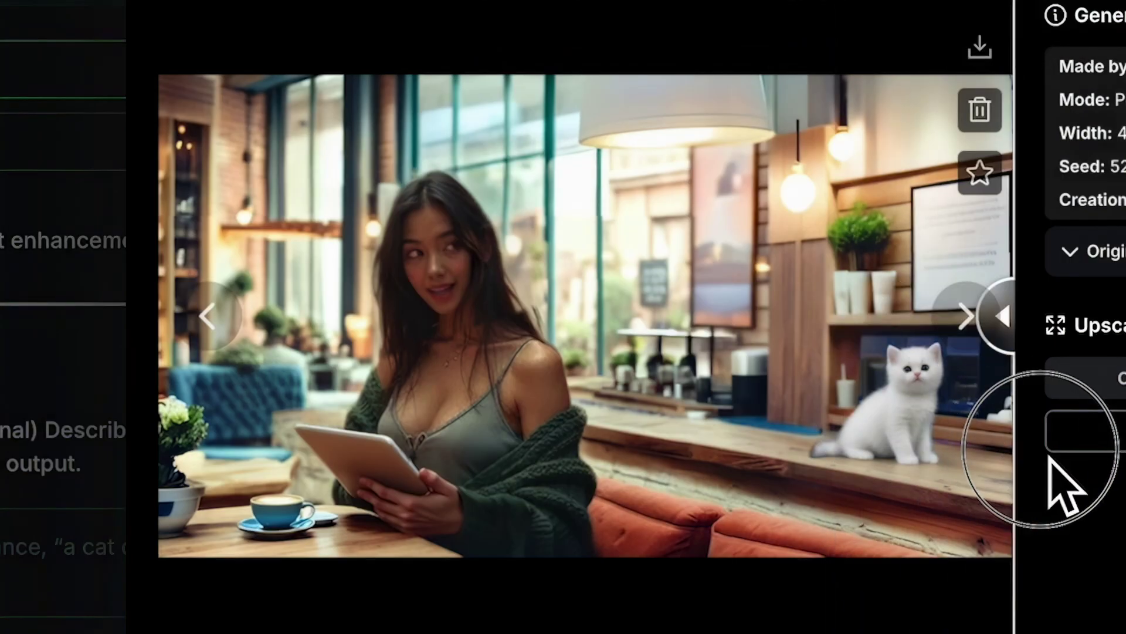
mouse_move(1052, 478)
mouse_down()
mouse_move(589, 546)
mouse_move(247, 553)
mouse_up()
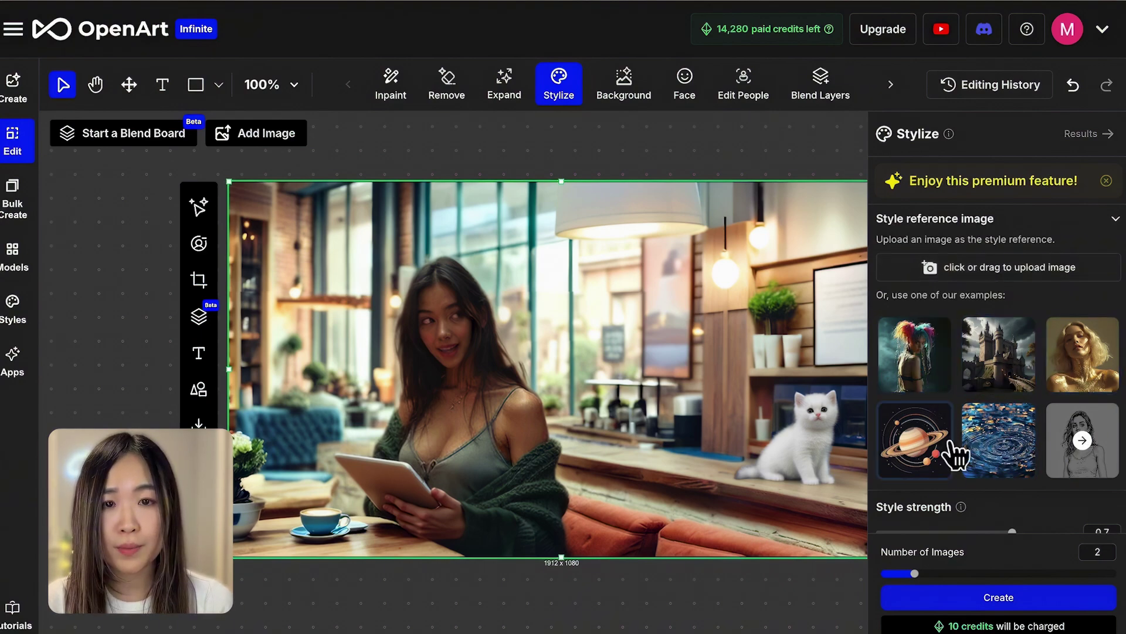
Set style strength to 0.66 and choose the colourful painted woman as the style reference.
click(1082, 440)
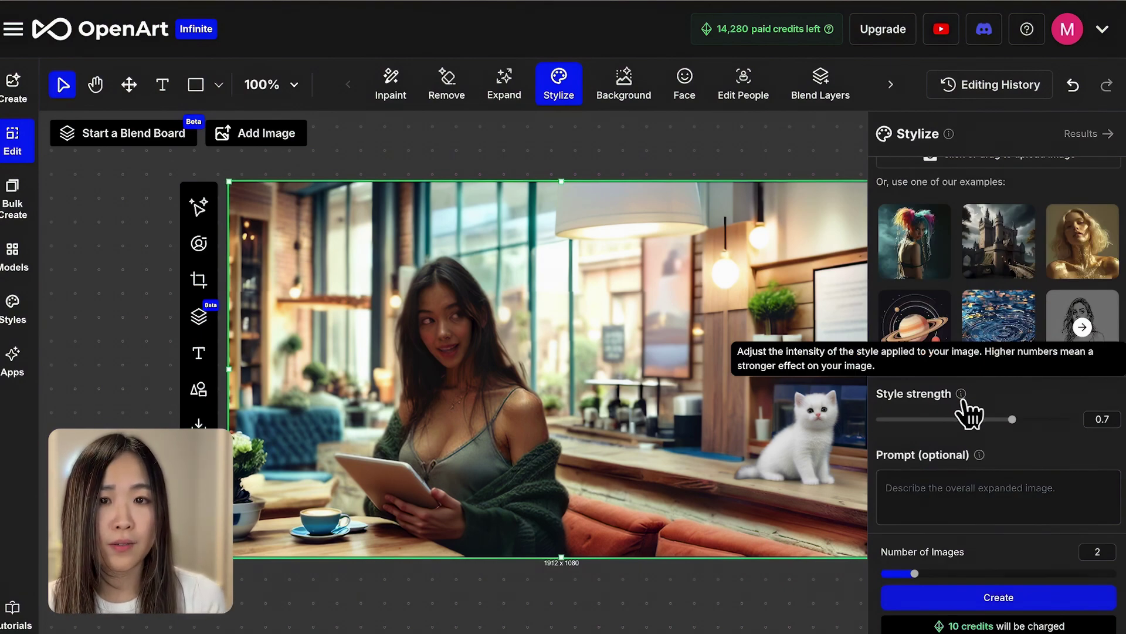
drag(1012, 420, 1003, 420)
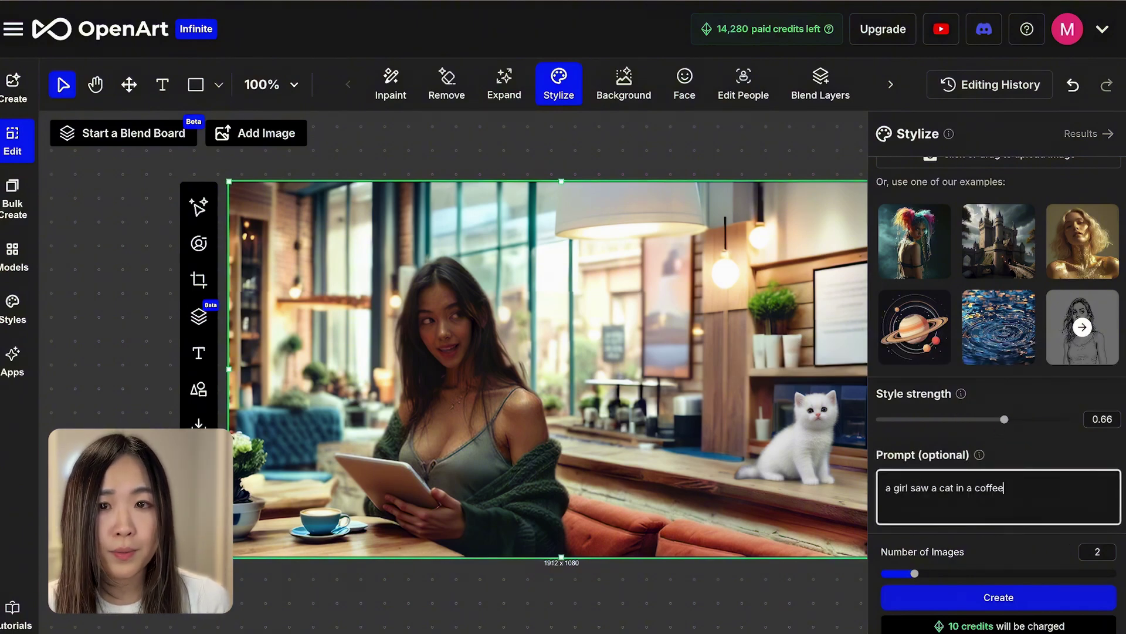
scroll(995, 281, up, 3)
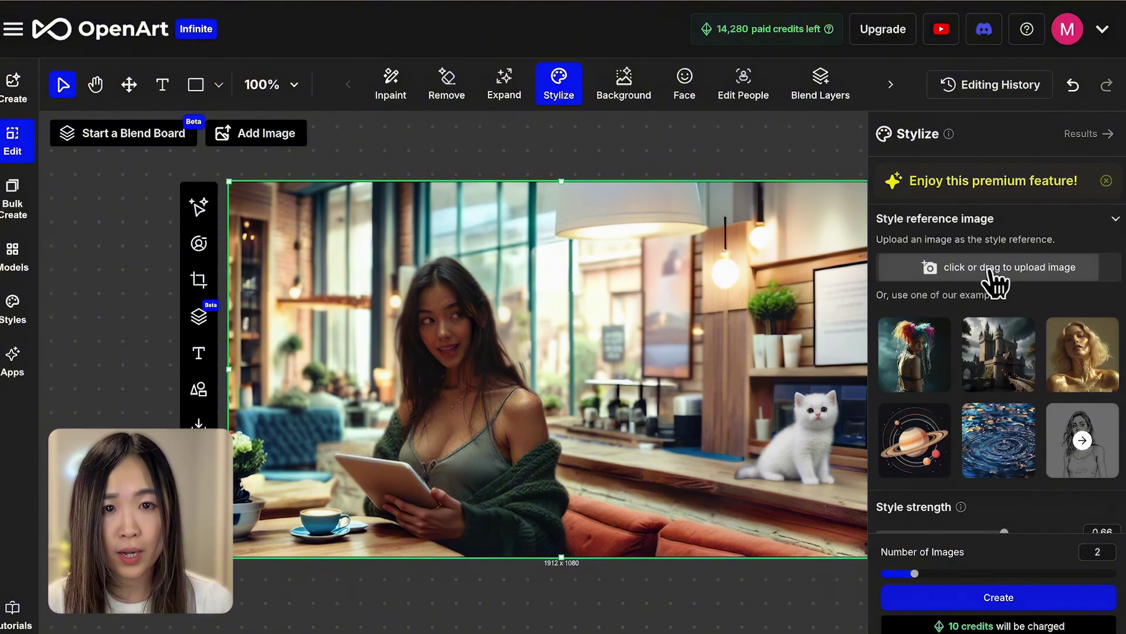
click(1018, 607)
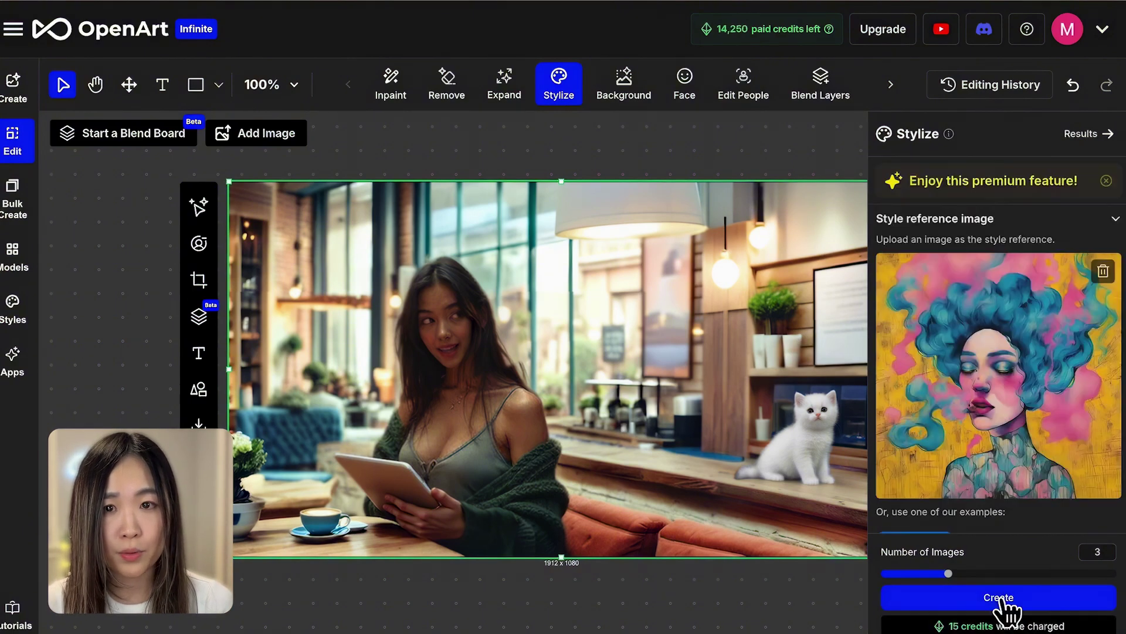
Generate the stylized café images and view one result full-screen.
click(1003, 603)
click(1012, 603)
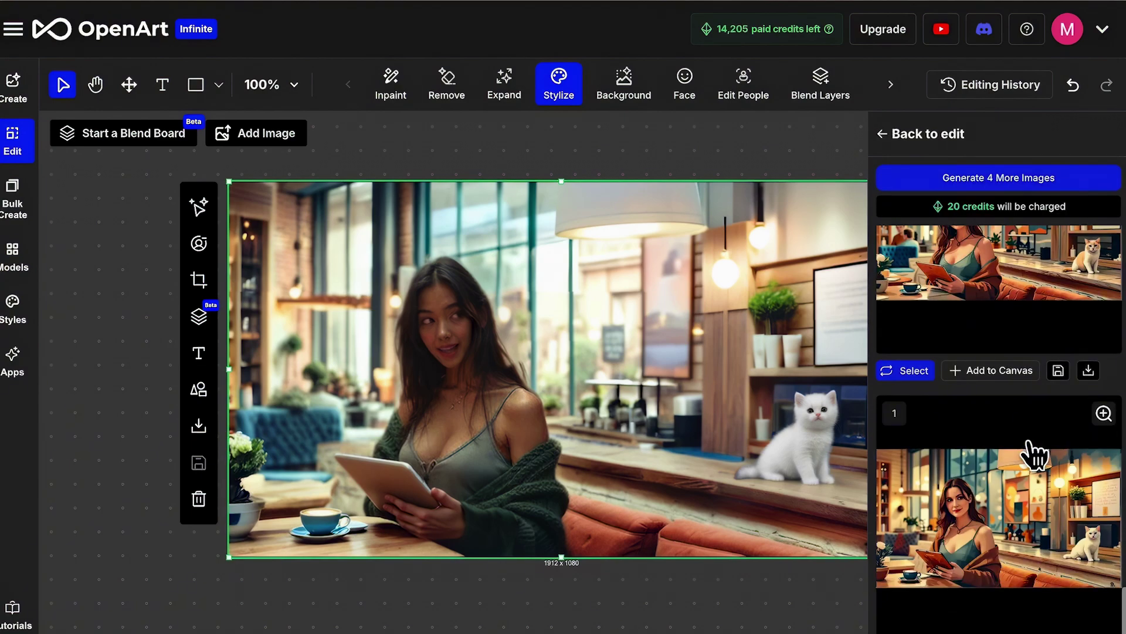
scroll(1028, 452, down, 2)
scroll(1028, 452, up, 2)
scroll(1028, 453, down, 2)
click(1104, 293)
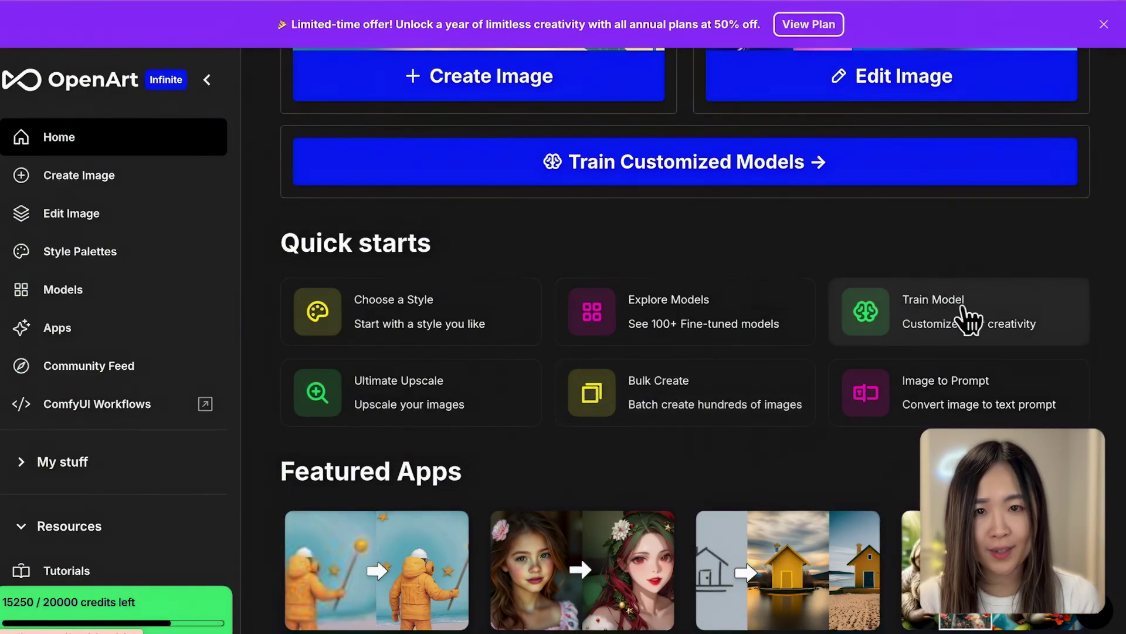
click(964, 308)
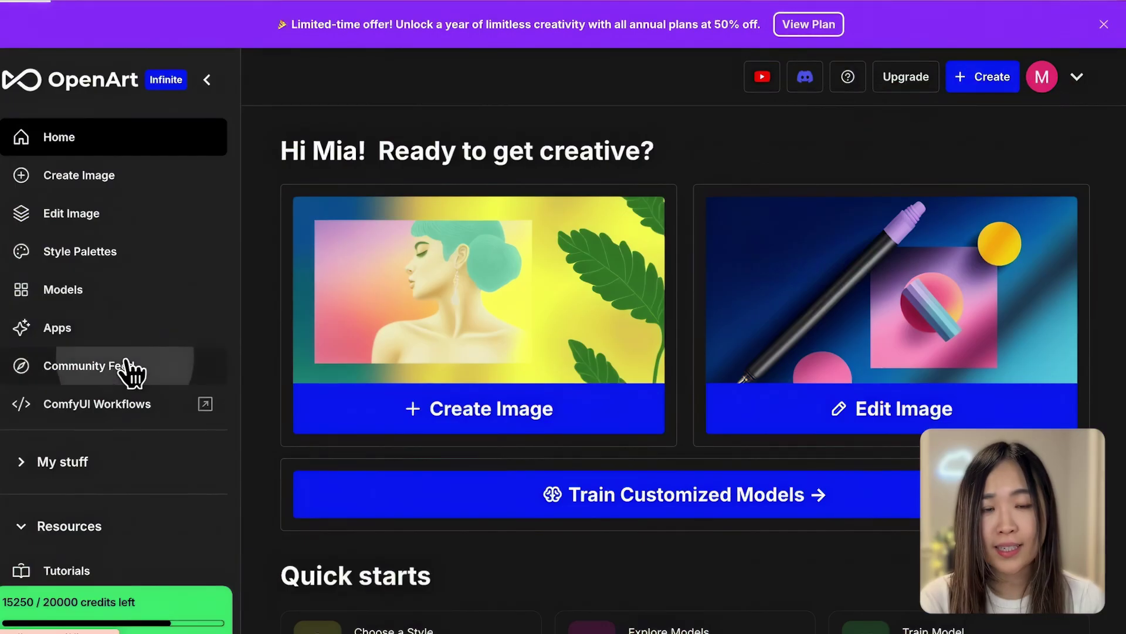
click(128, 368)
scroll(669, 490, down, 3)
scroll(669, 484, down, 3)
scroll(671, 489, down, 3)
scroll(672, 489, down, 2)
scroll(660, 485, down, 3)
scroll(672, 486, down, 4)
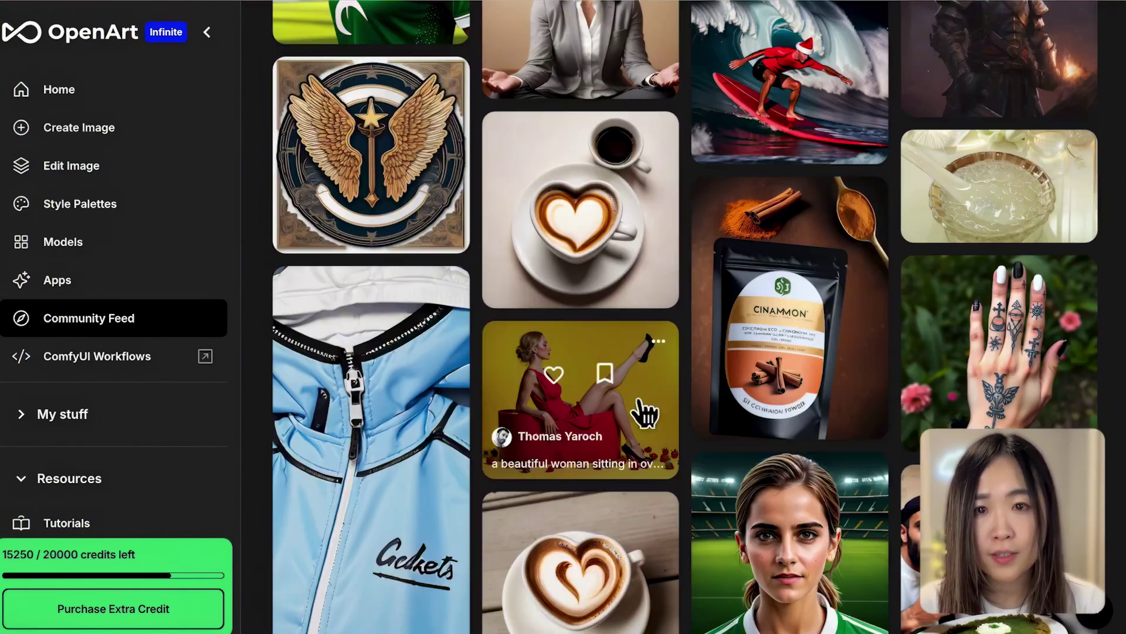
click(646, 408)
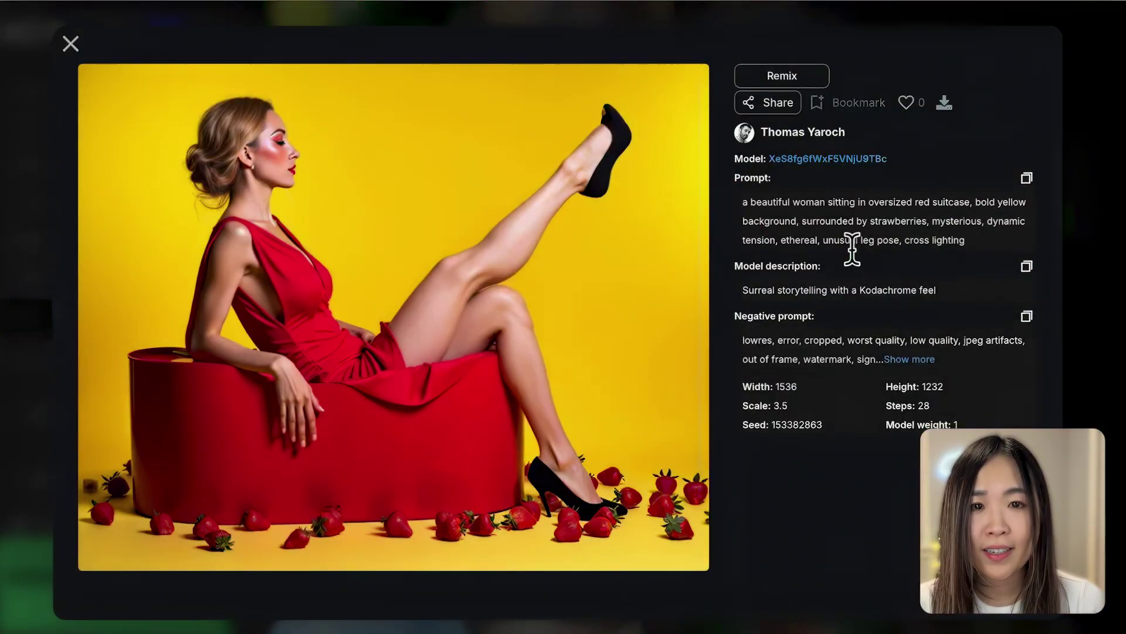
click(799, 72)
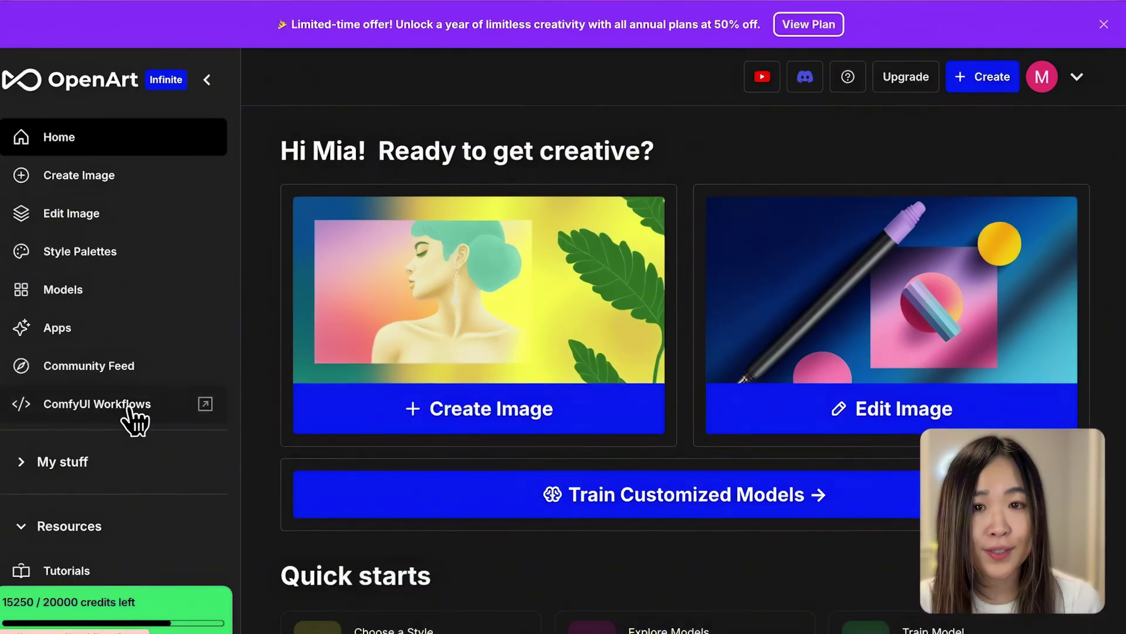
Launch the depthflow ComfyUI workflow on cloud and return to the featured workflows.
click(131, 407)
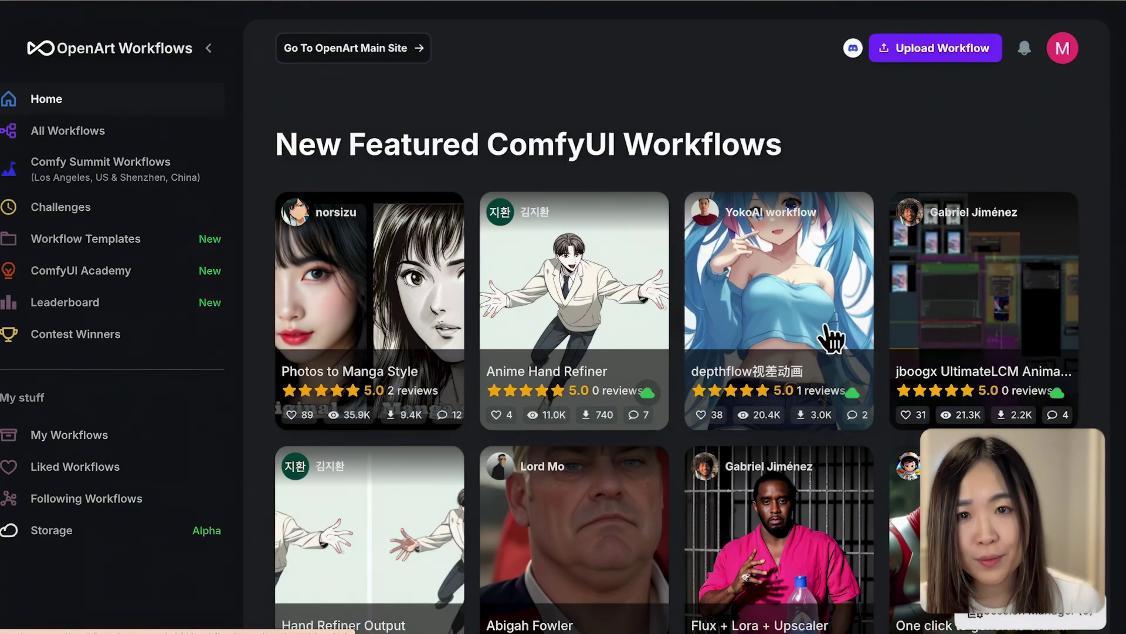
click(870, 251)
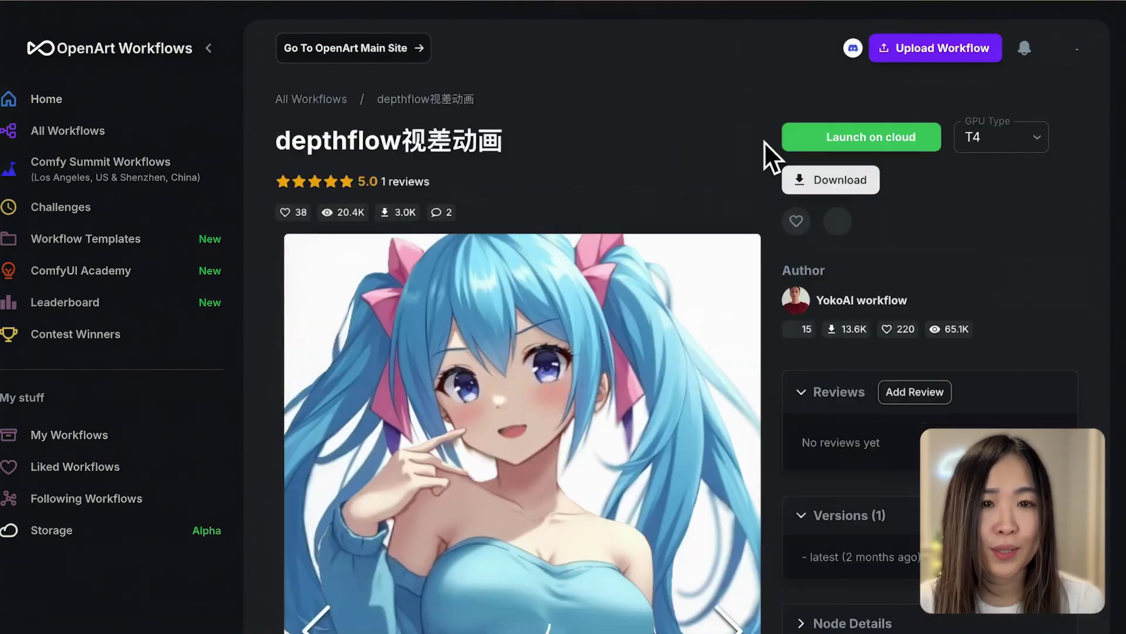
click(884, 141)
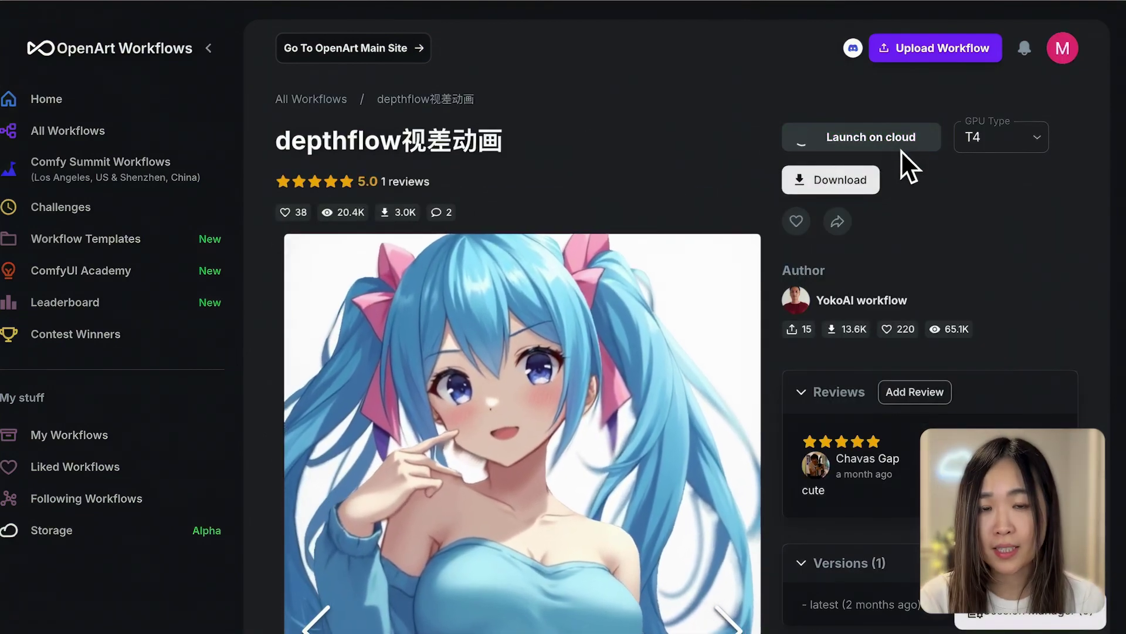
key(alt+Left)
Show the ComfyUI Academy lesson list from the sidebar.
click(157, 283)
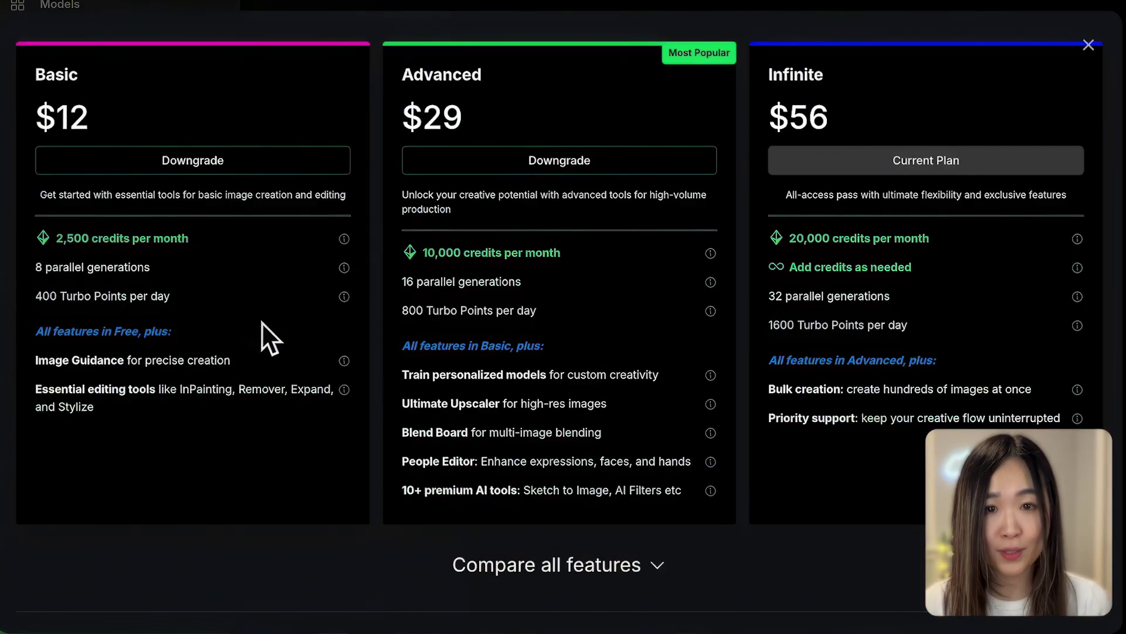
scroll(261, 321, down, 5)
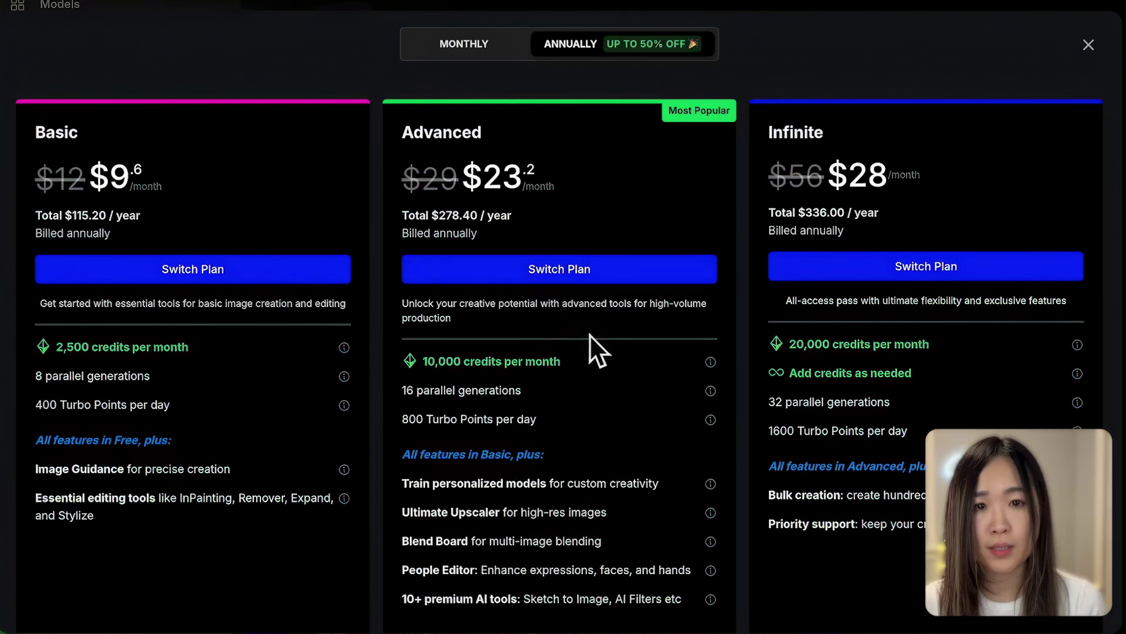
scroll(589, 343, down, 1)
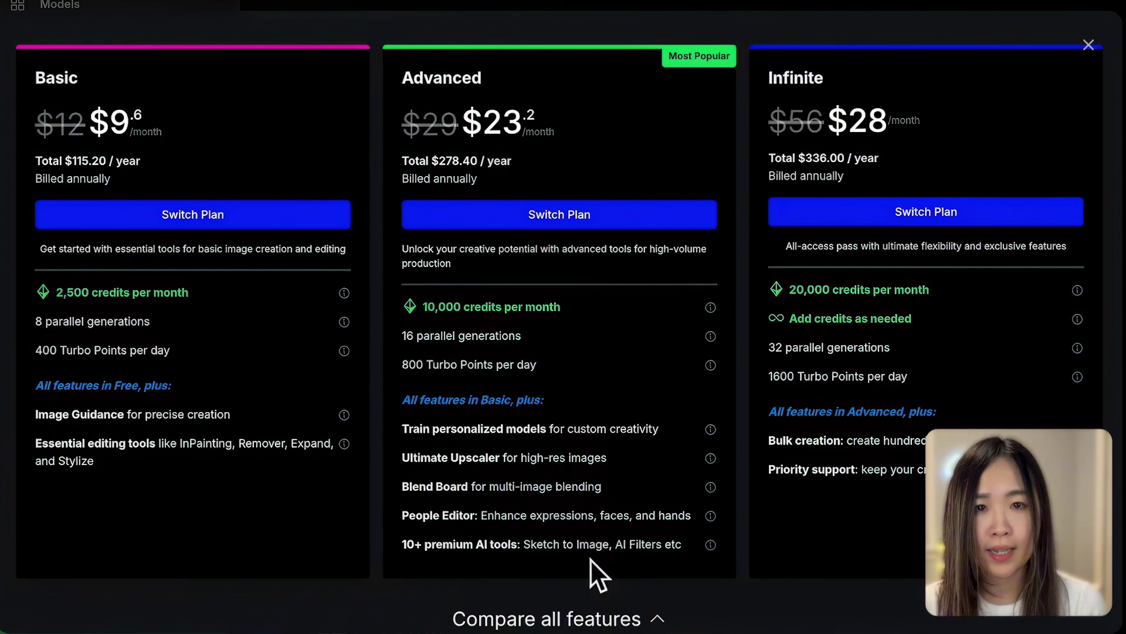
scroll(918, 185, up, 1)
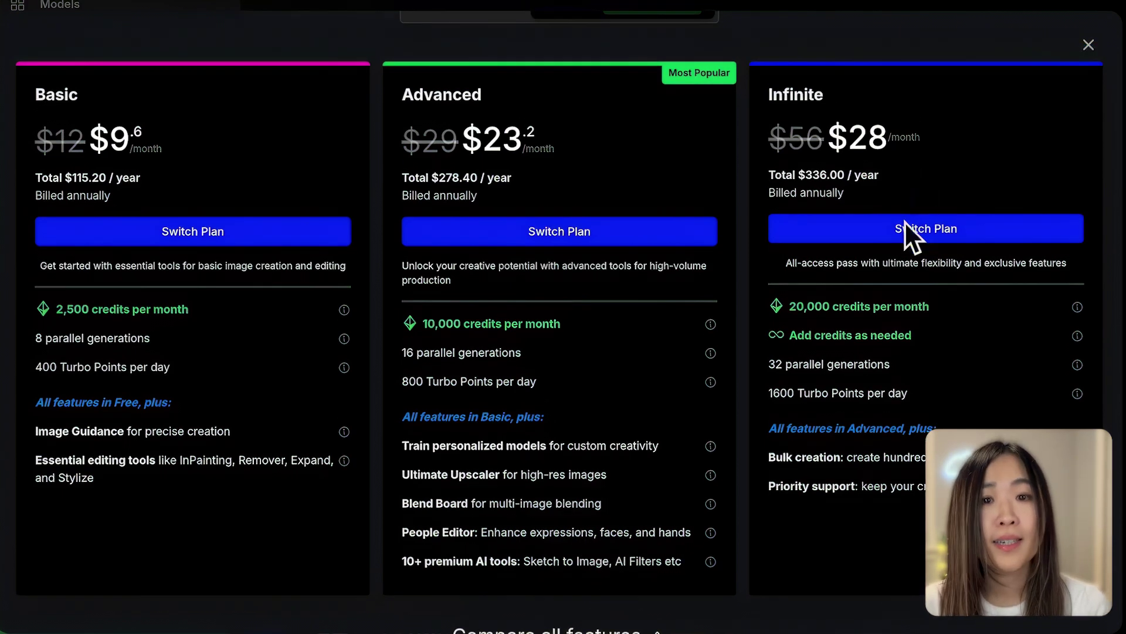